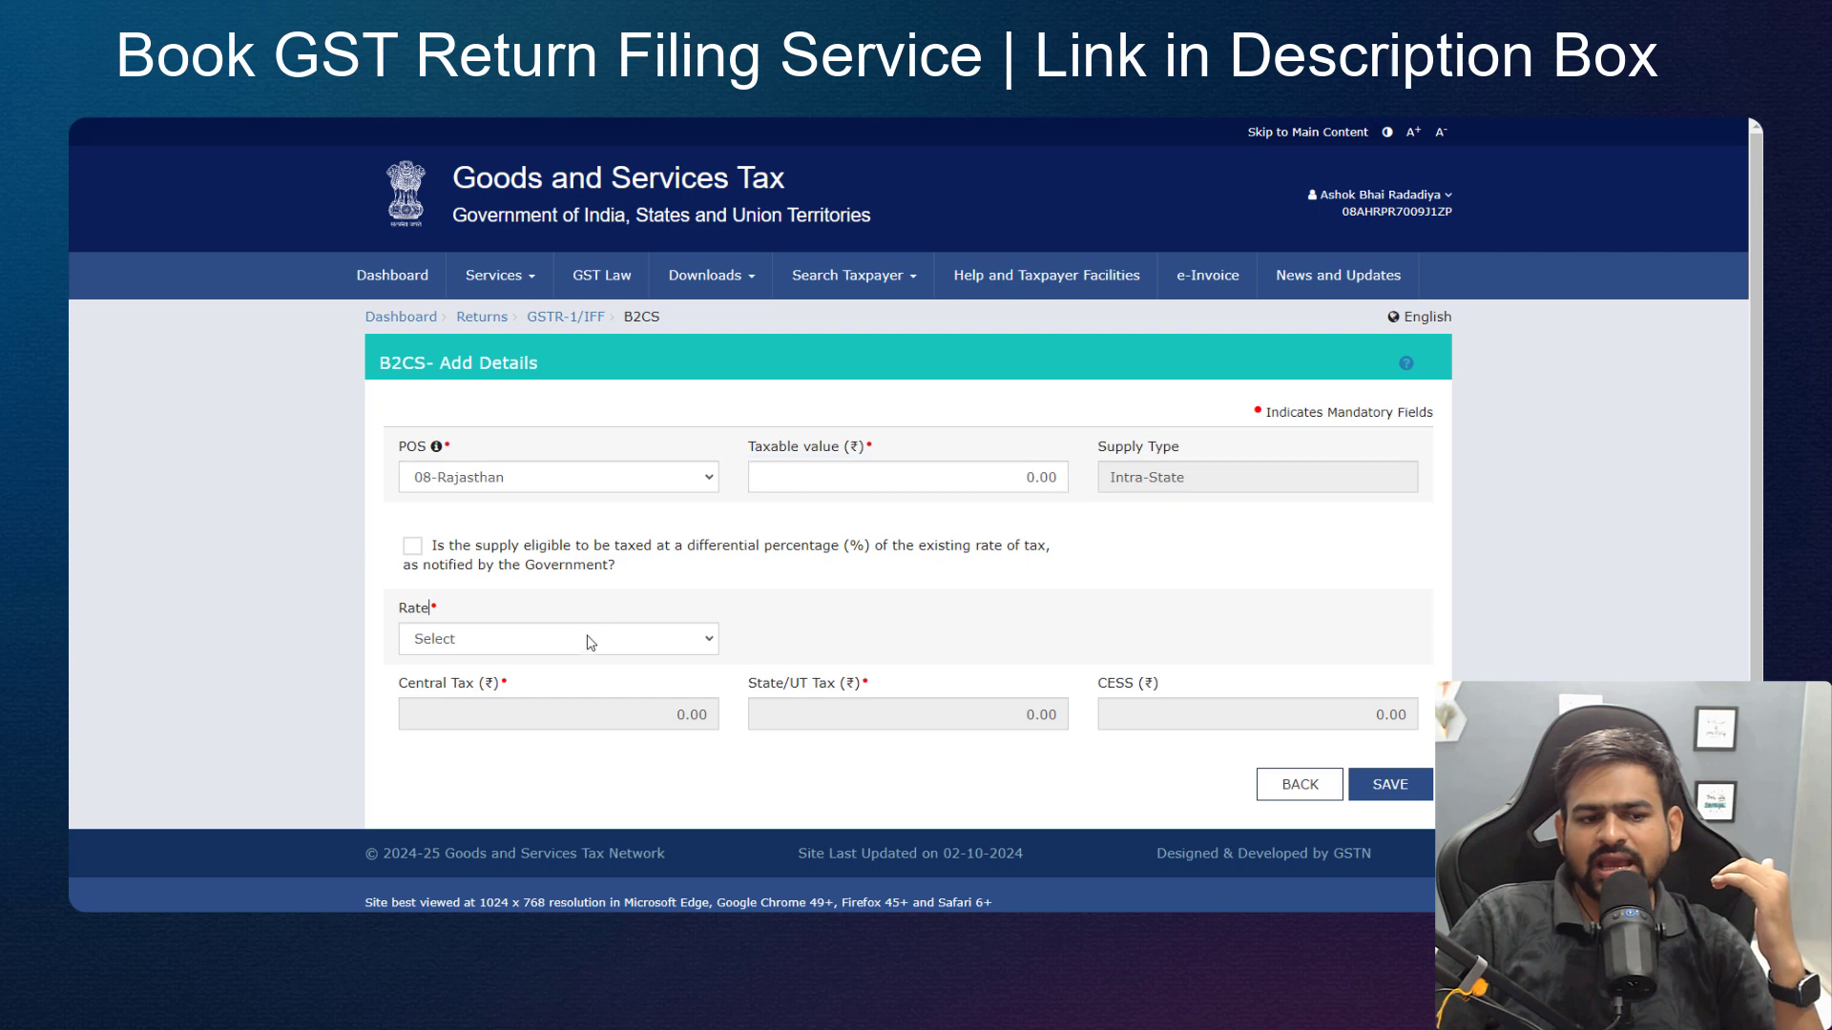
Set the tax rate to 5 in the B2CS details form.
click(607, 638)
click(540, 500)
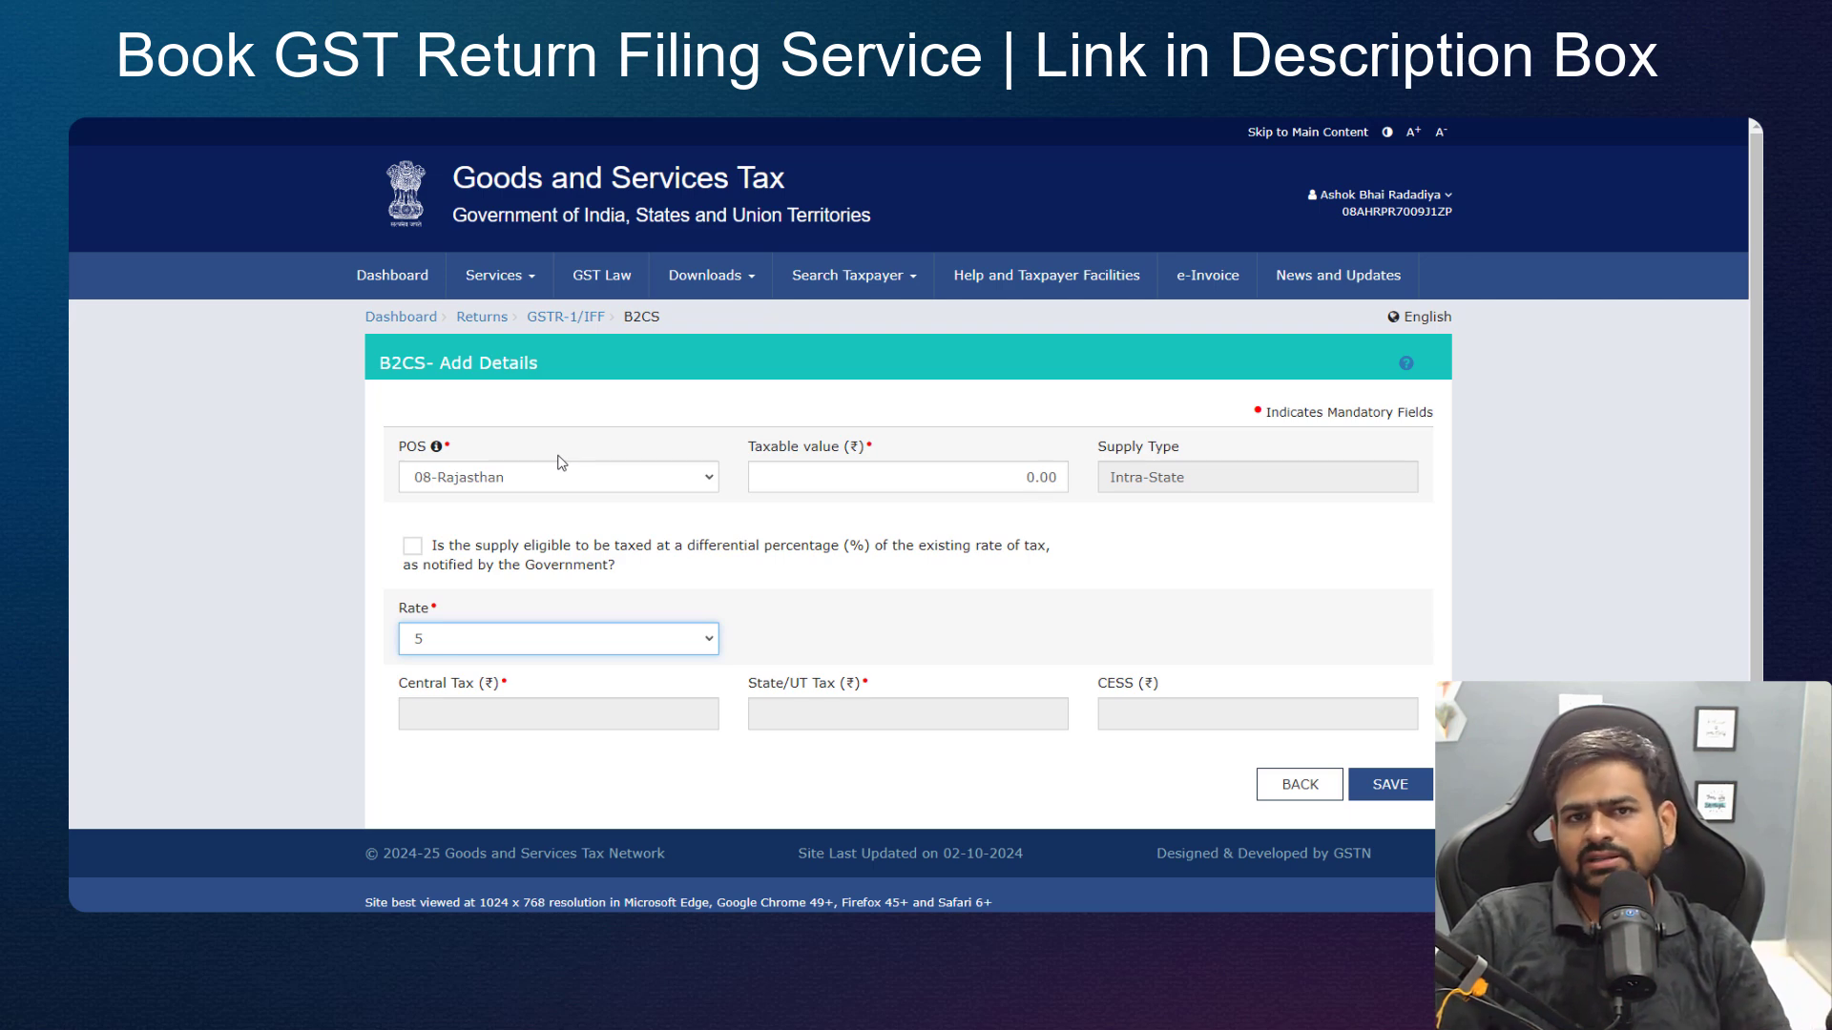
Try 32-Kerala and 24-Gujarat as the place of supply in the B2CS details form.
click(515, 482)
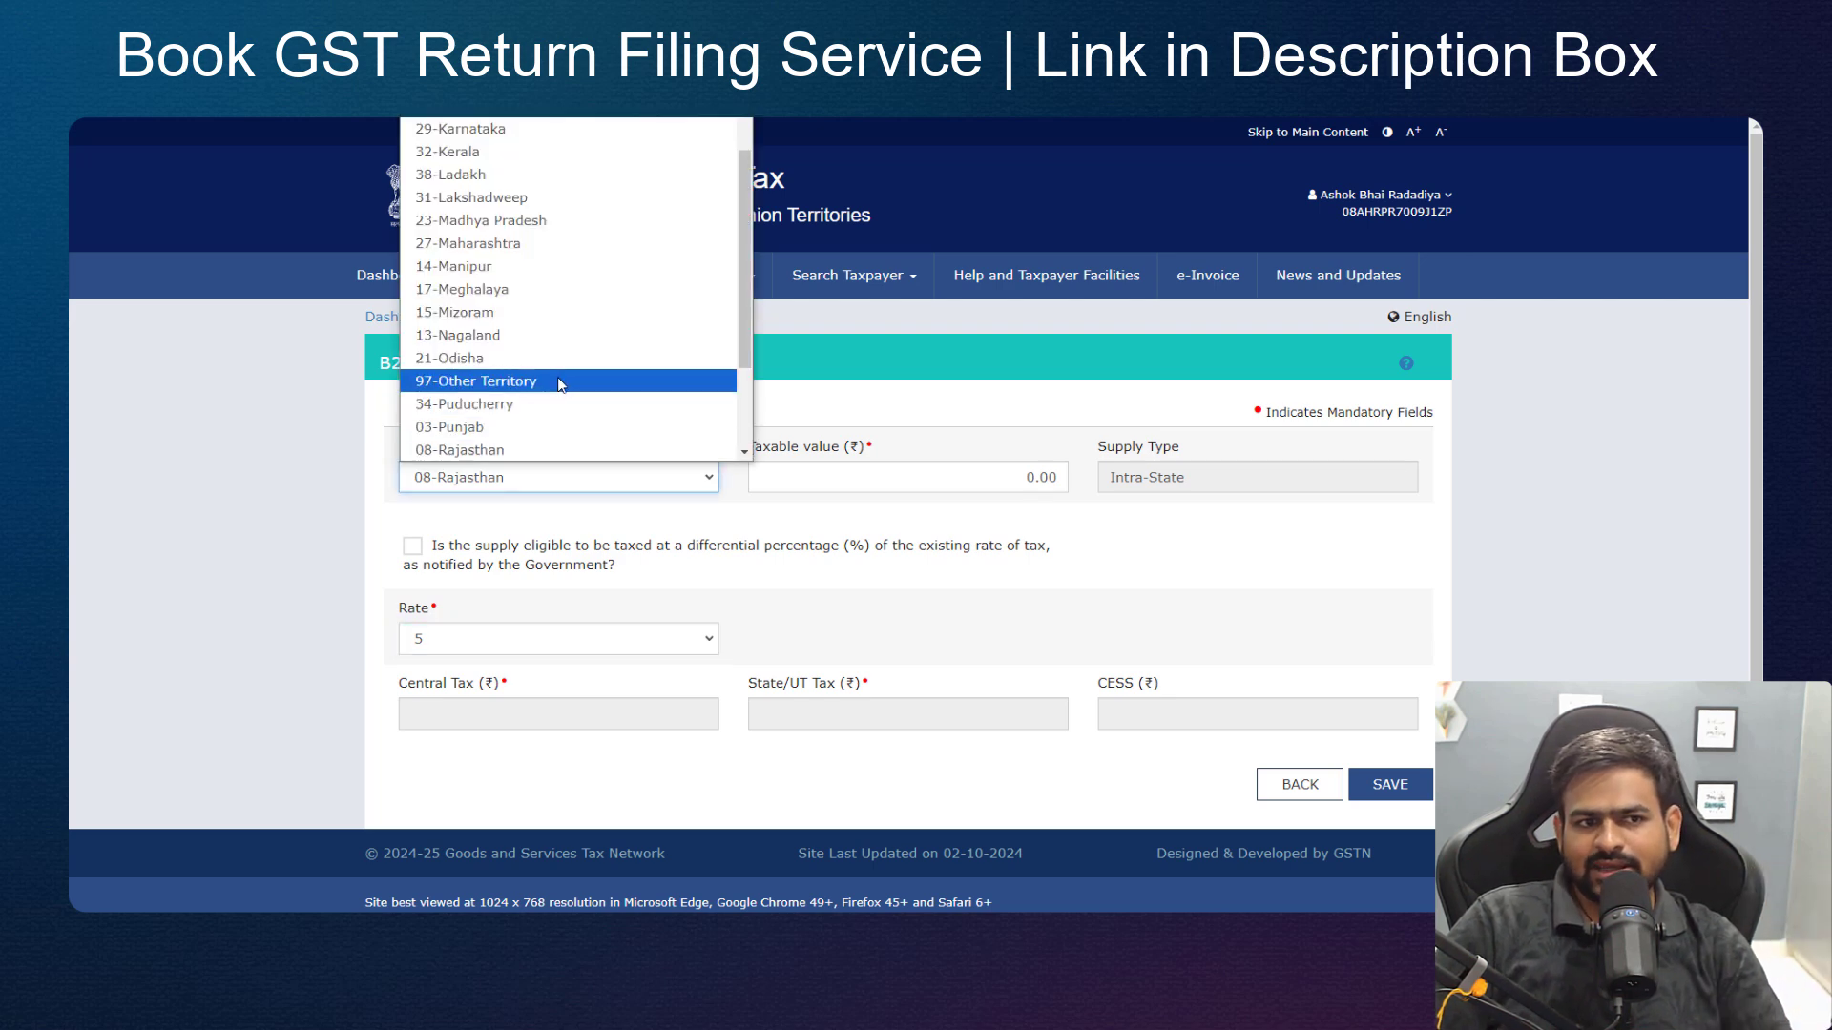
click(495, 153)
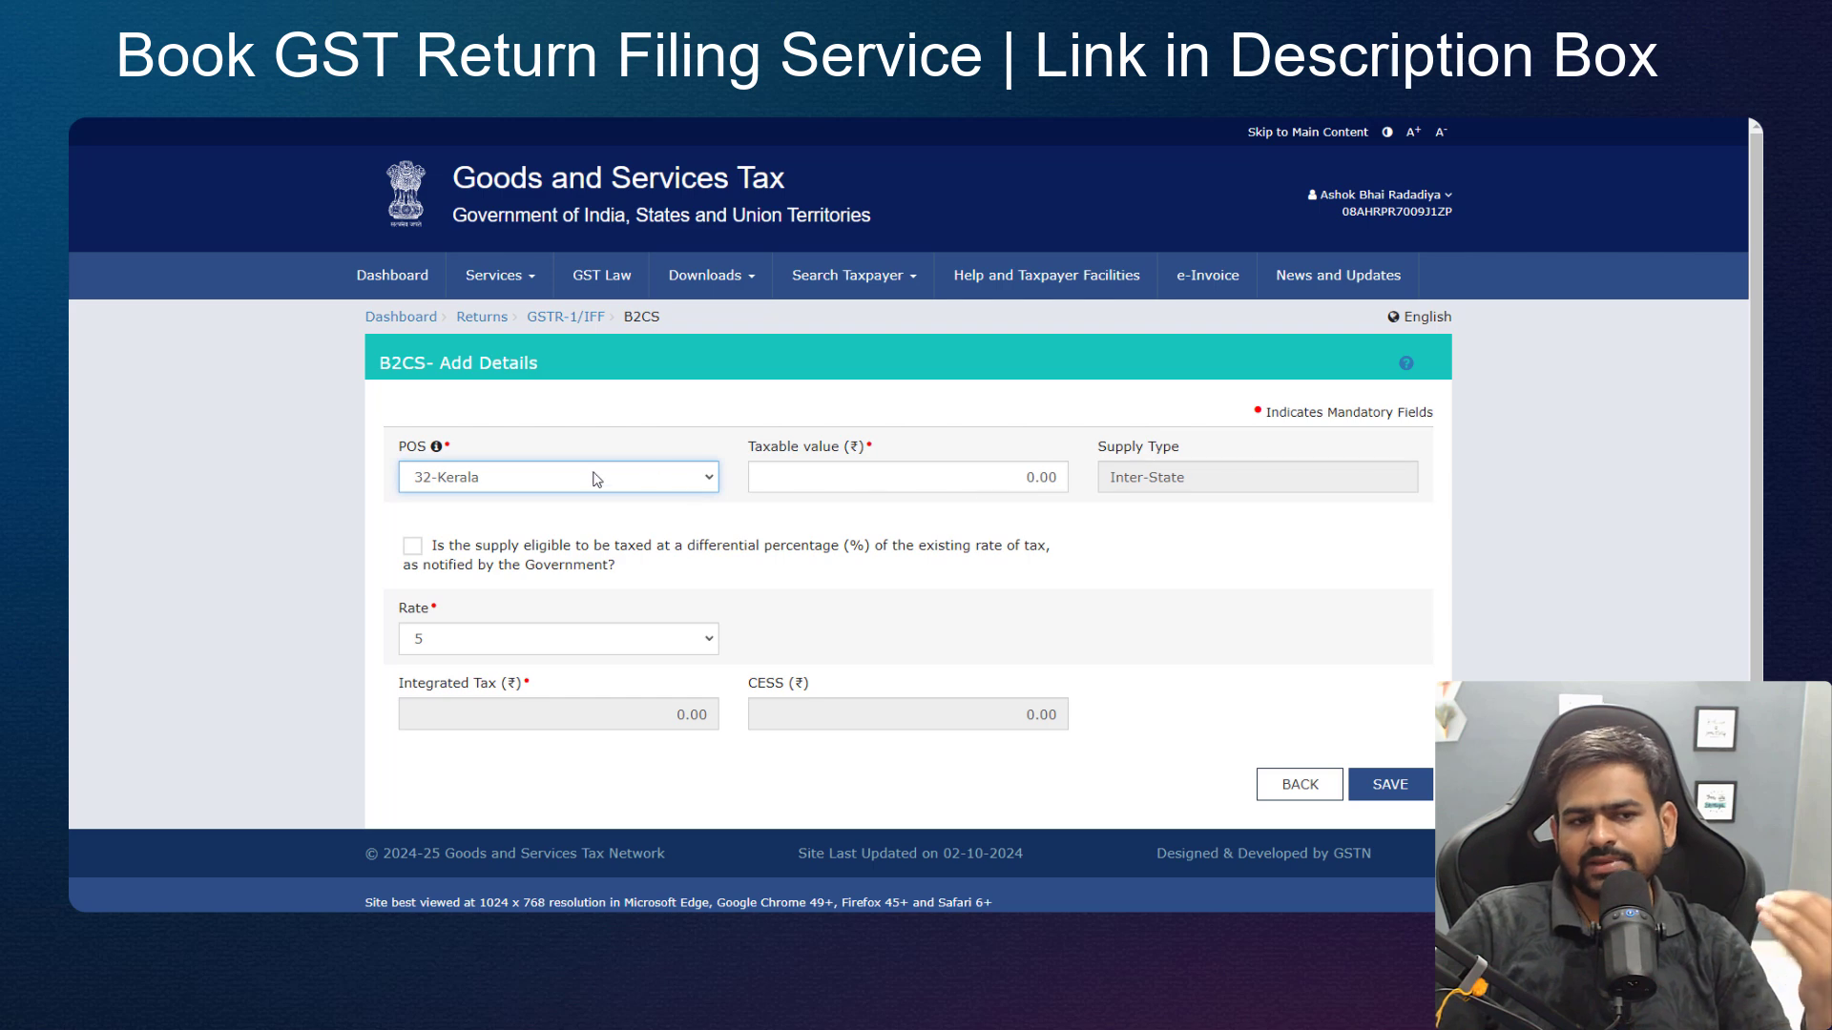
click(596, 479)
click(544, 292)
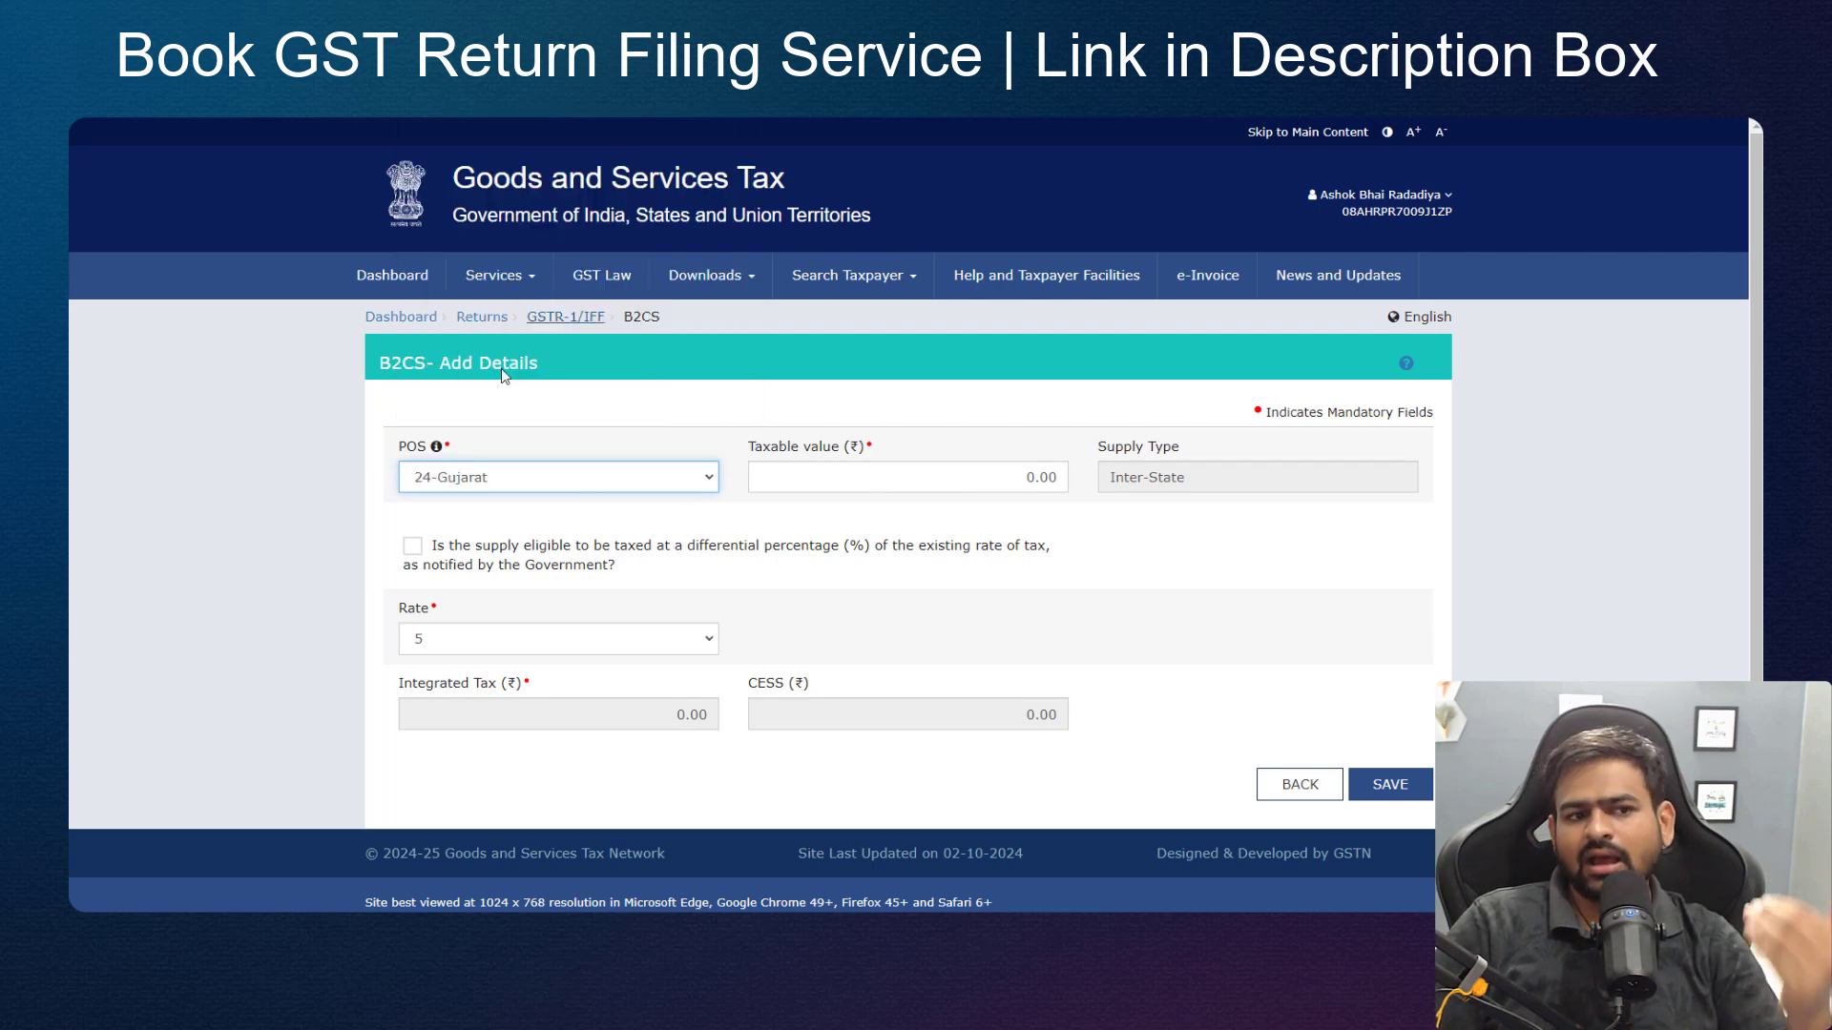
Change the place of supply to 02-Himachal Pradesh and select the existing taxable value.
click(491, 474)
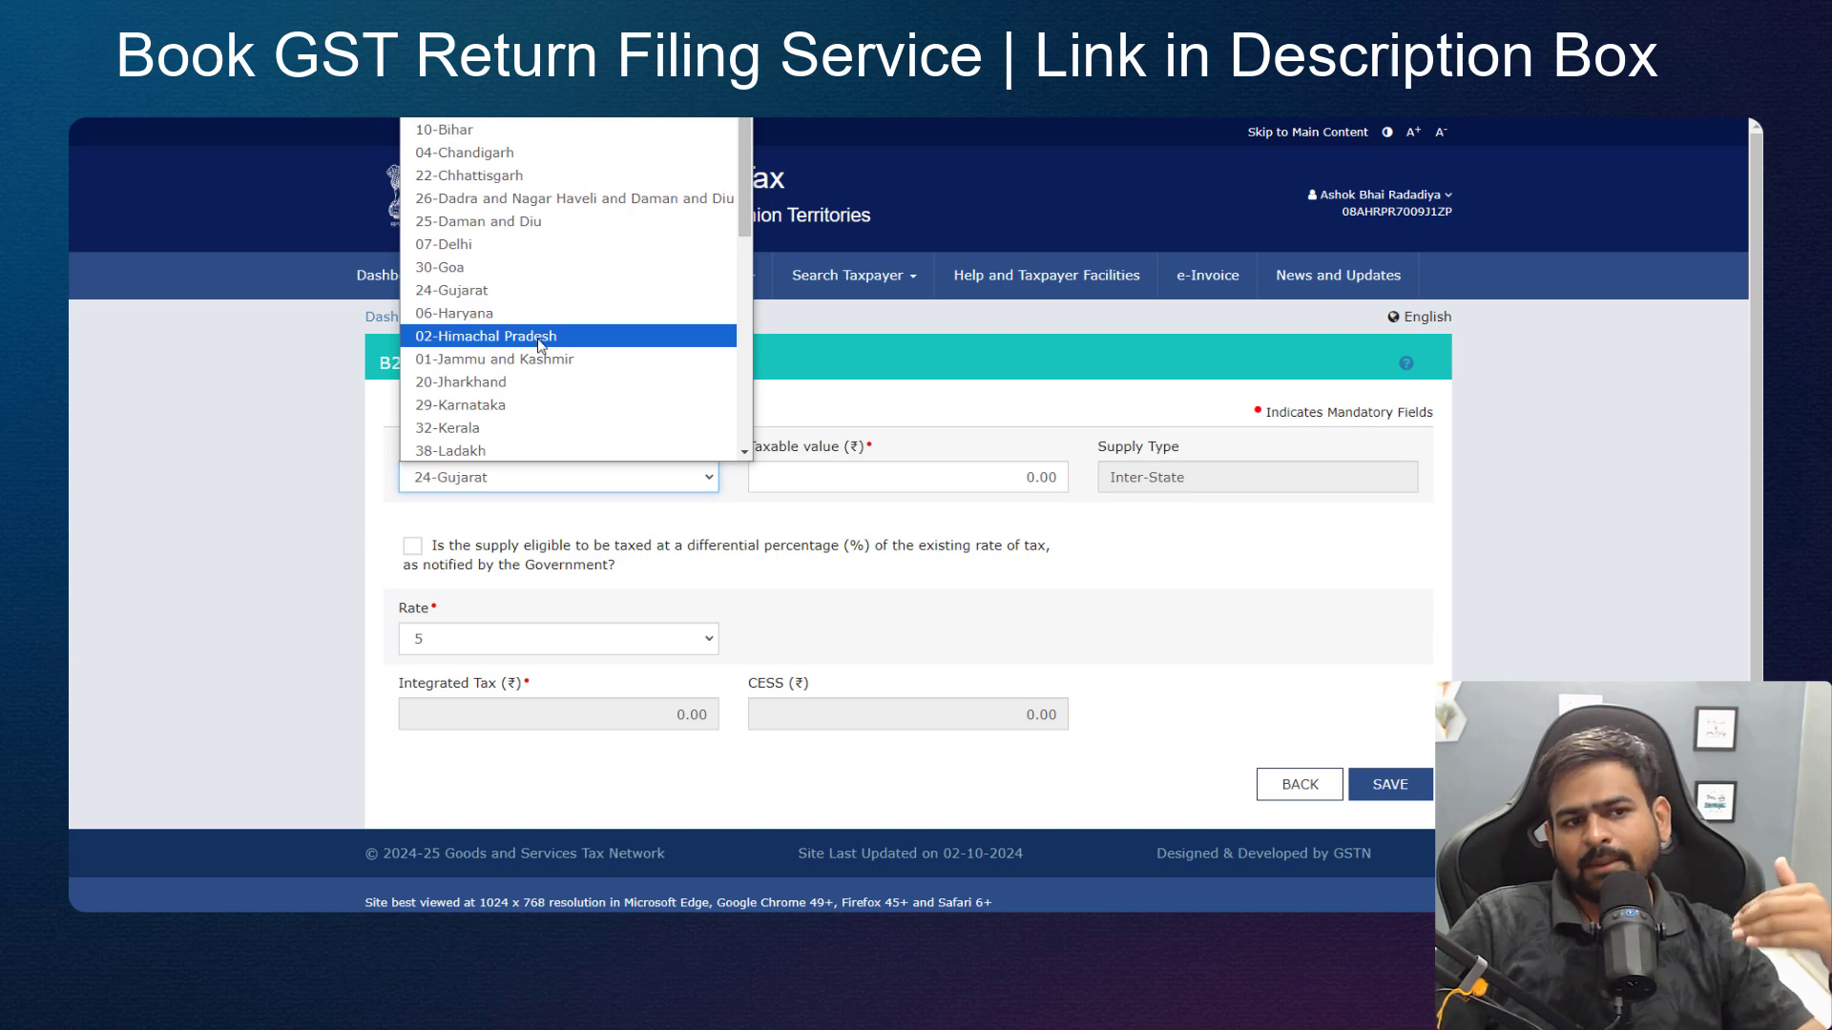
scroll(539, 345, down, 5)
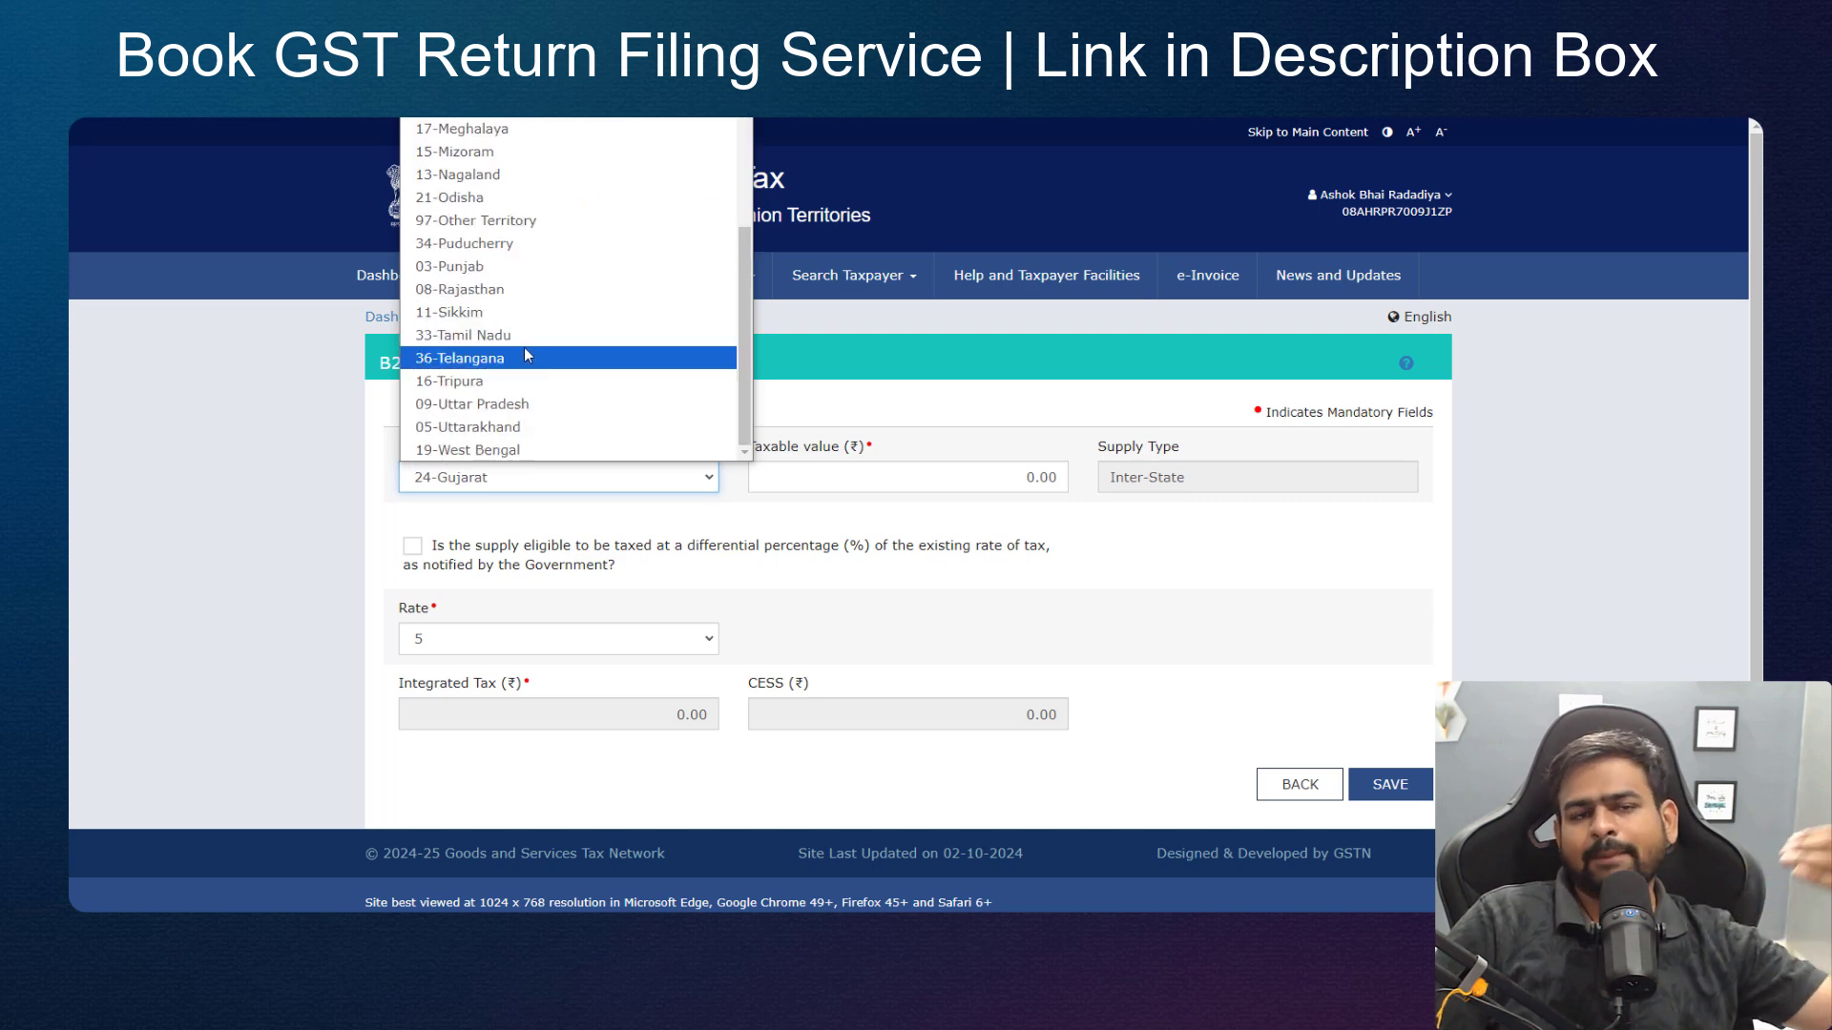
scroll(525, 357, up, 5)
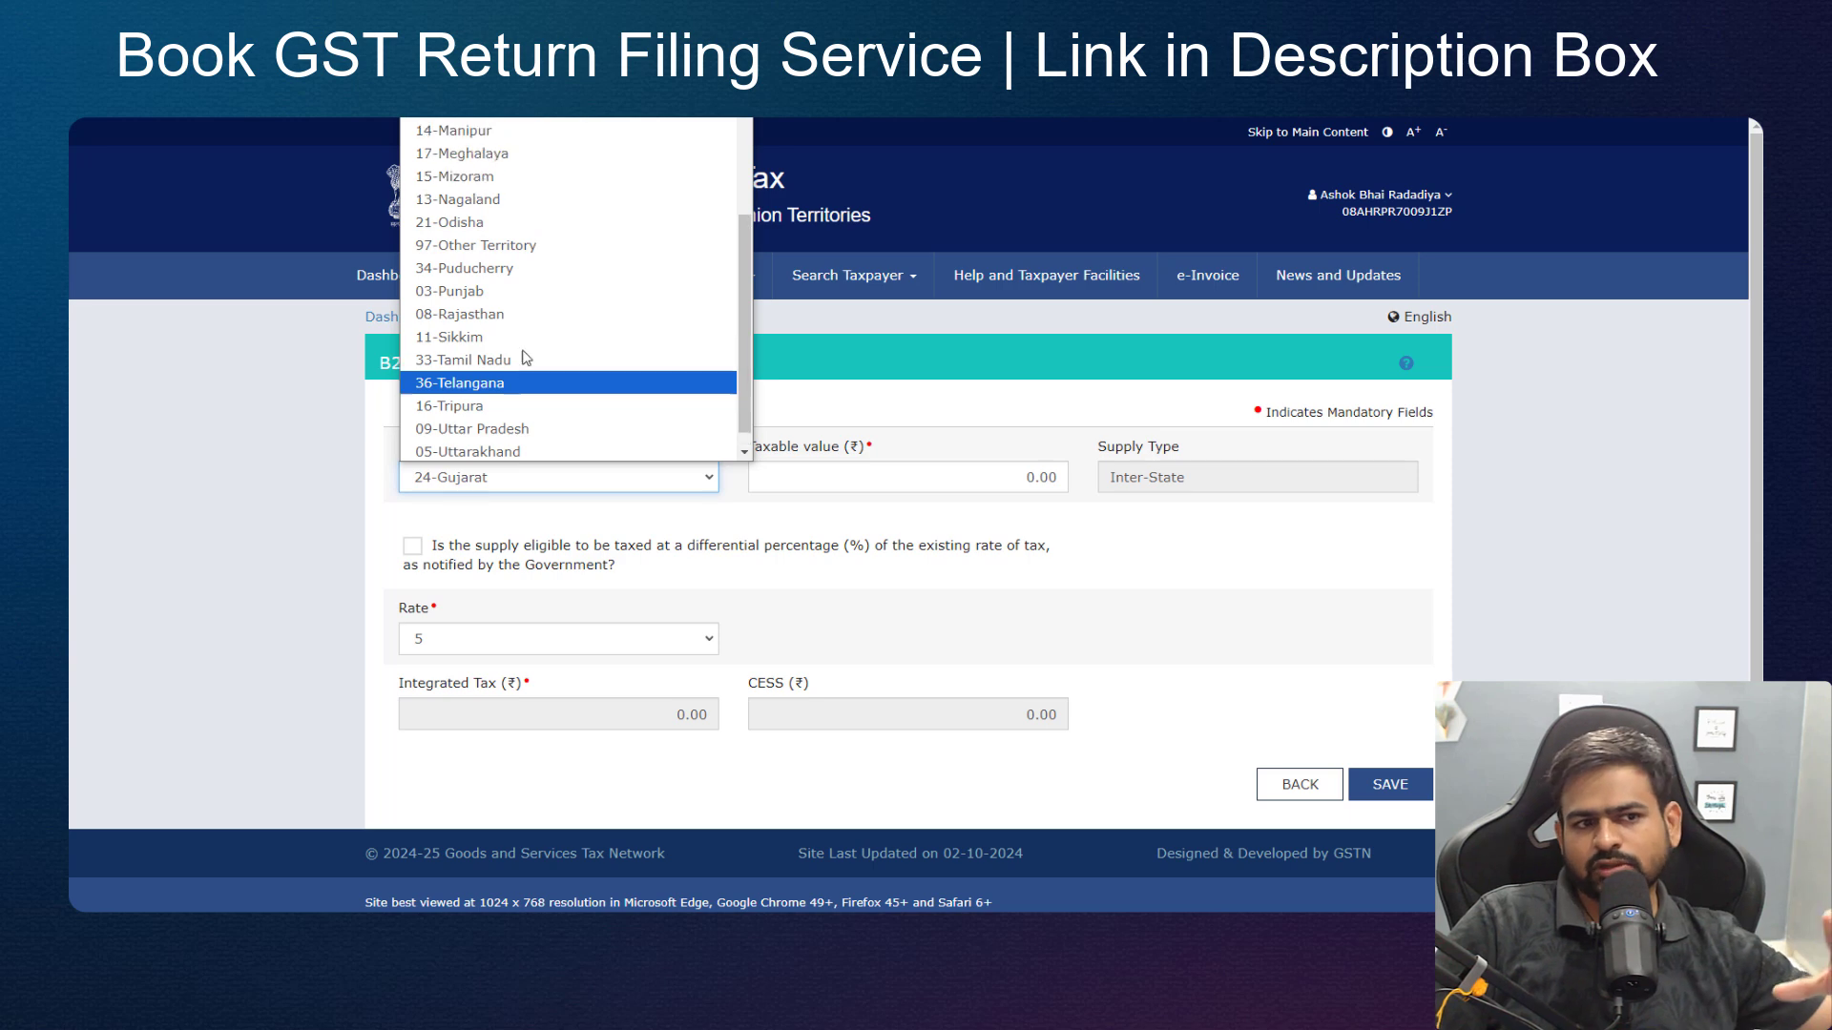
click(572, 340)
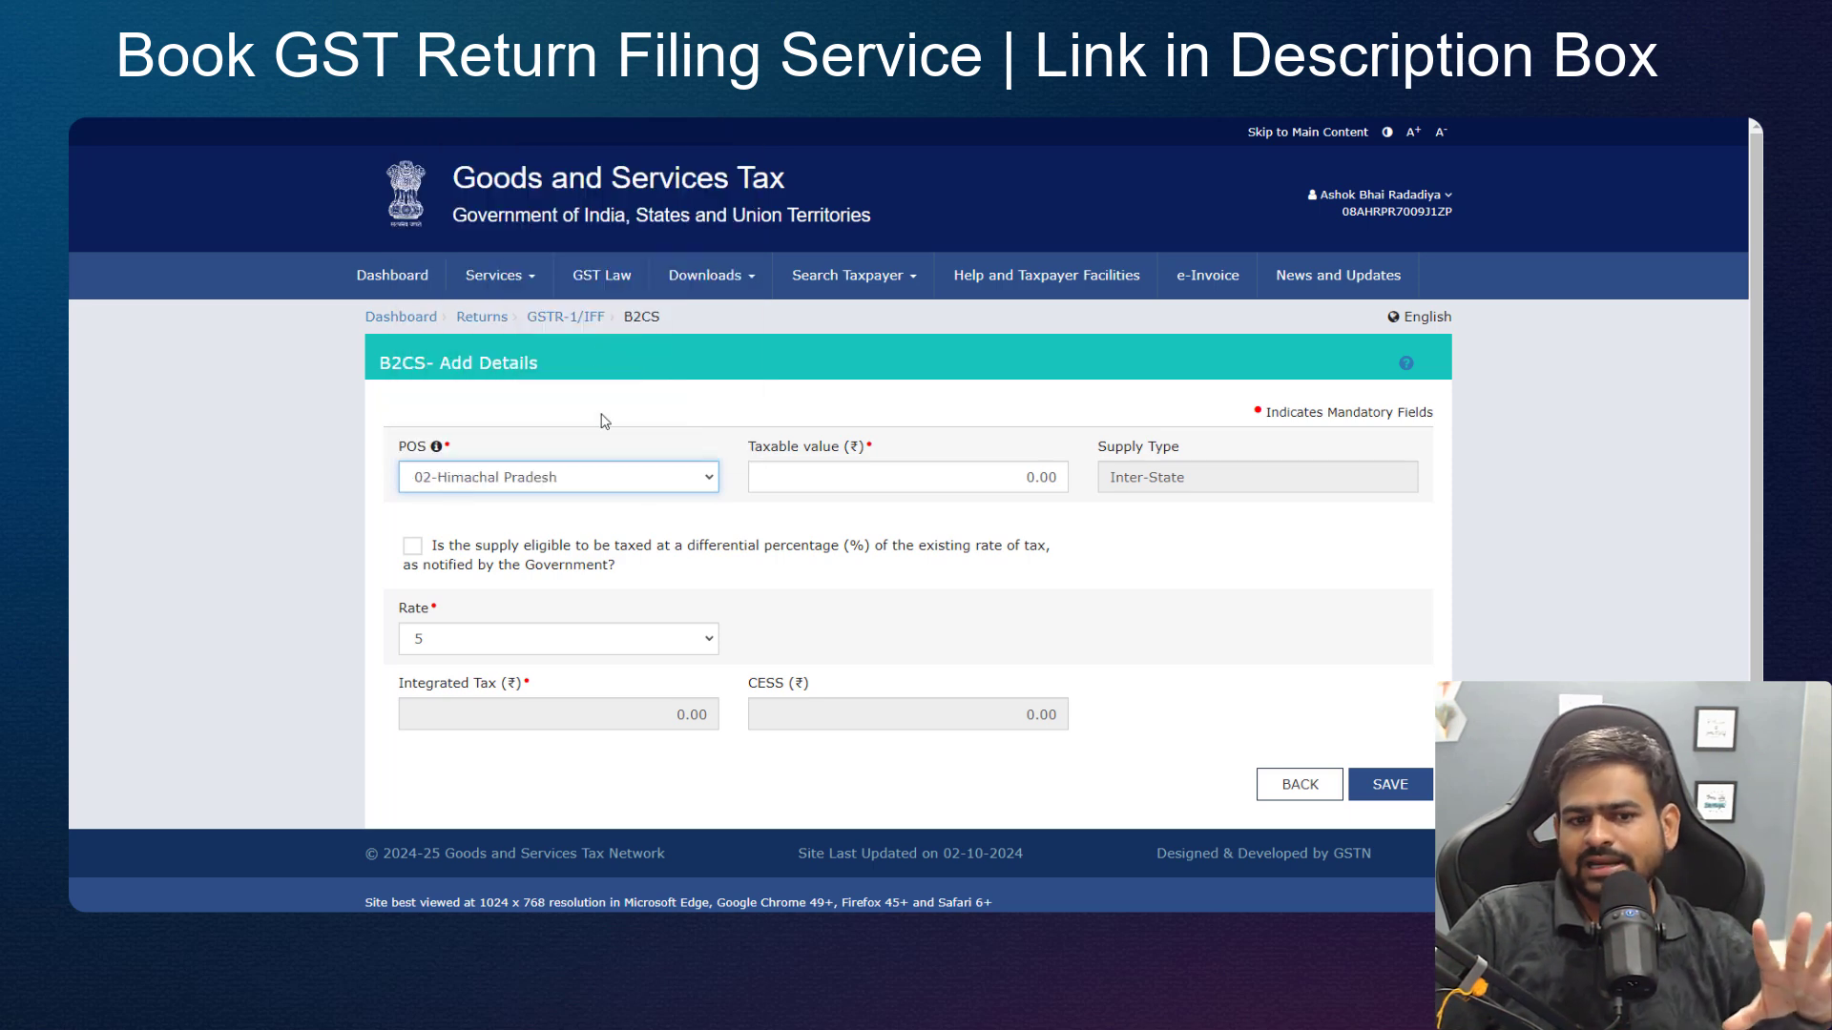
drag(968, 475, 1105, 506)
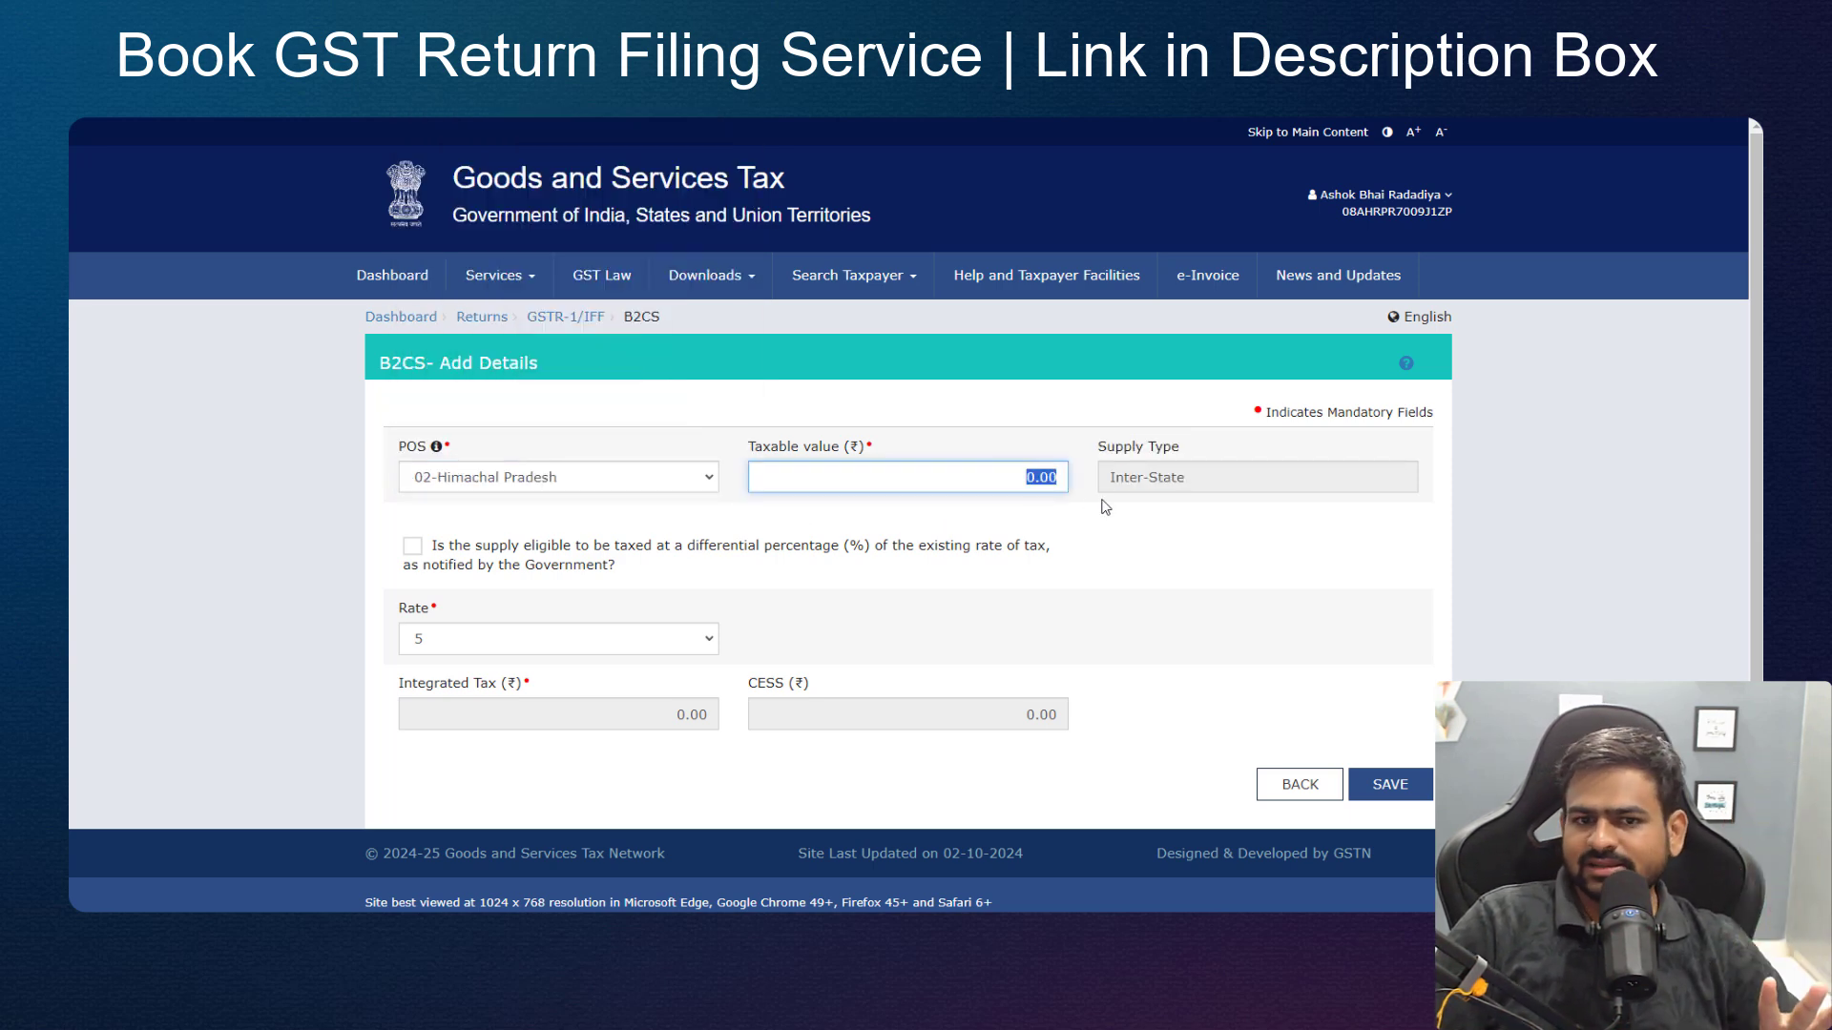
scroll(498, 581, down, 1)
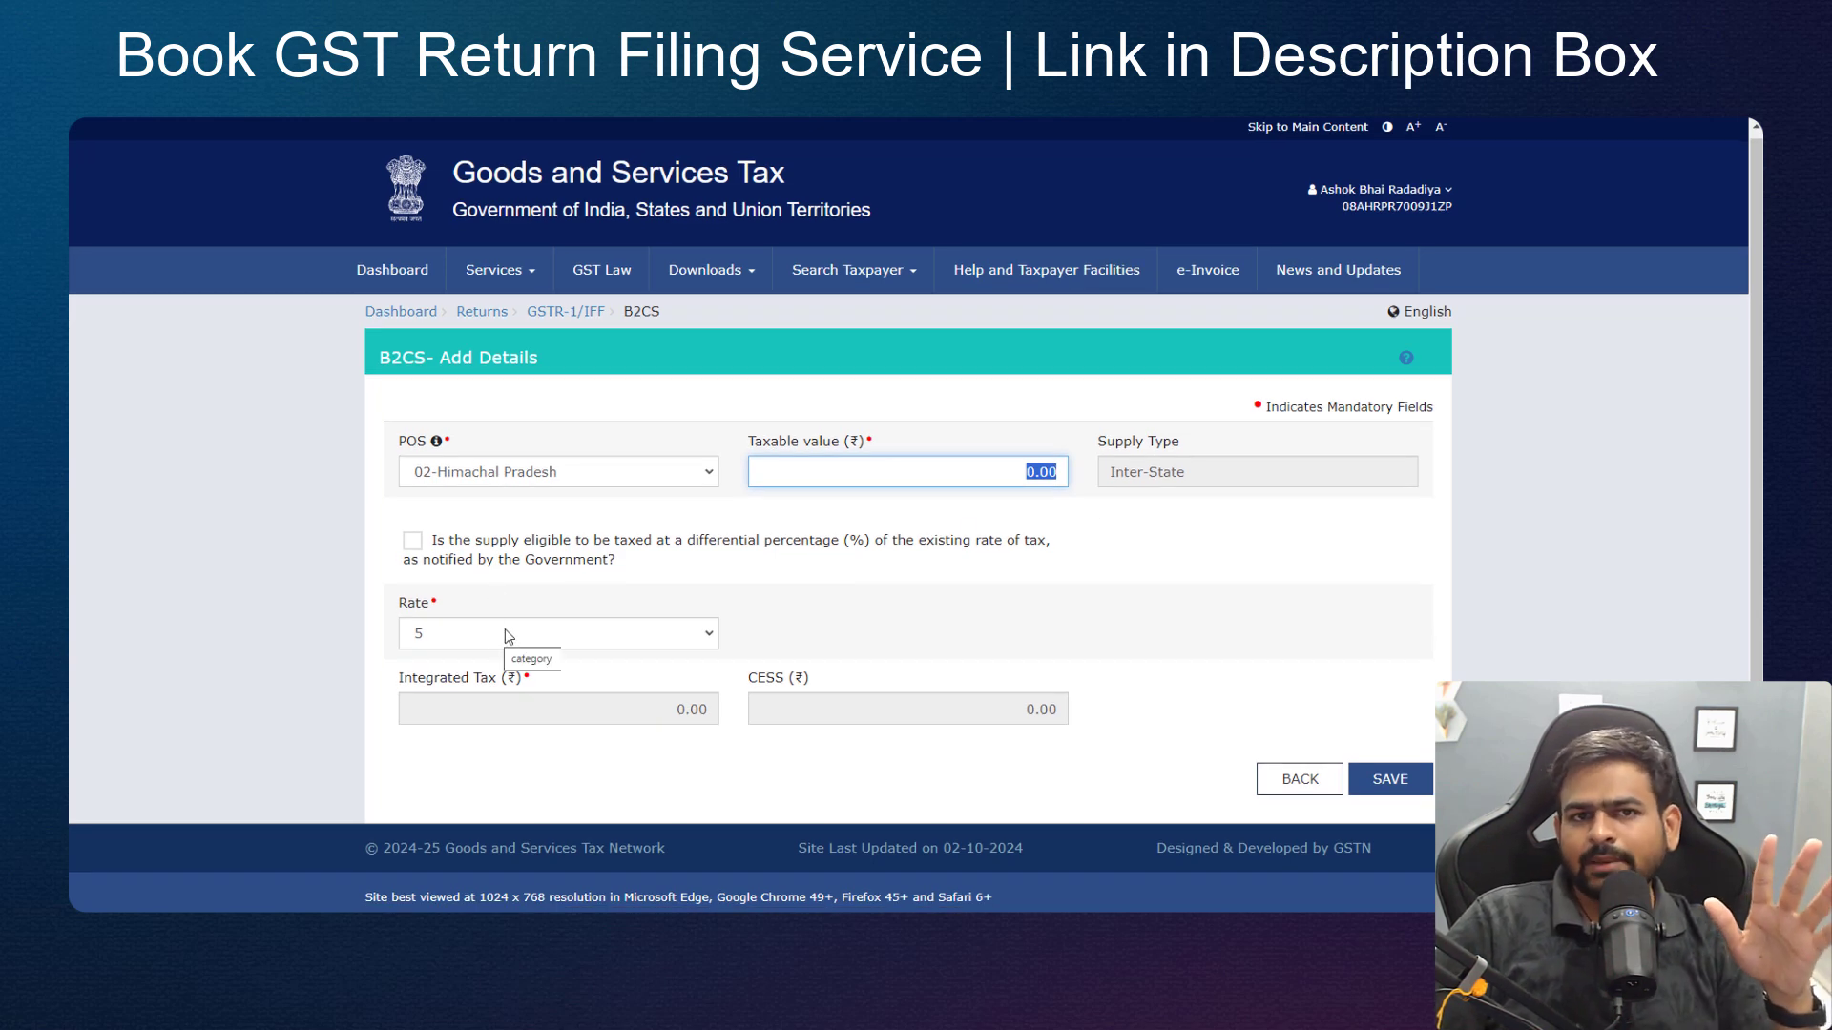
Switch the place of supply to 08-Rajasthan and from there to 14-Manipur.
click(587, 477)
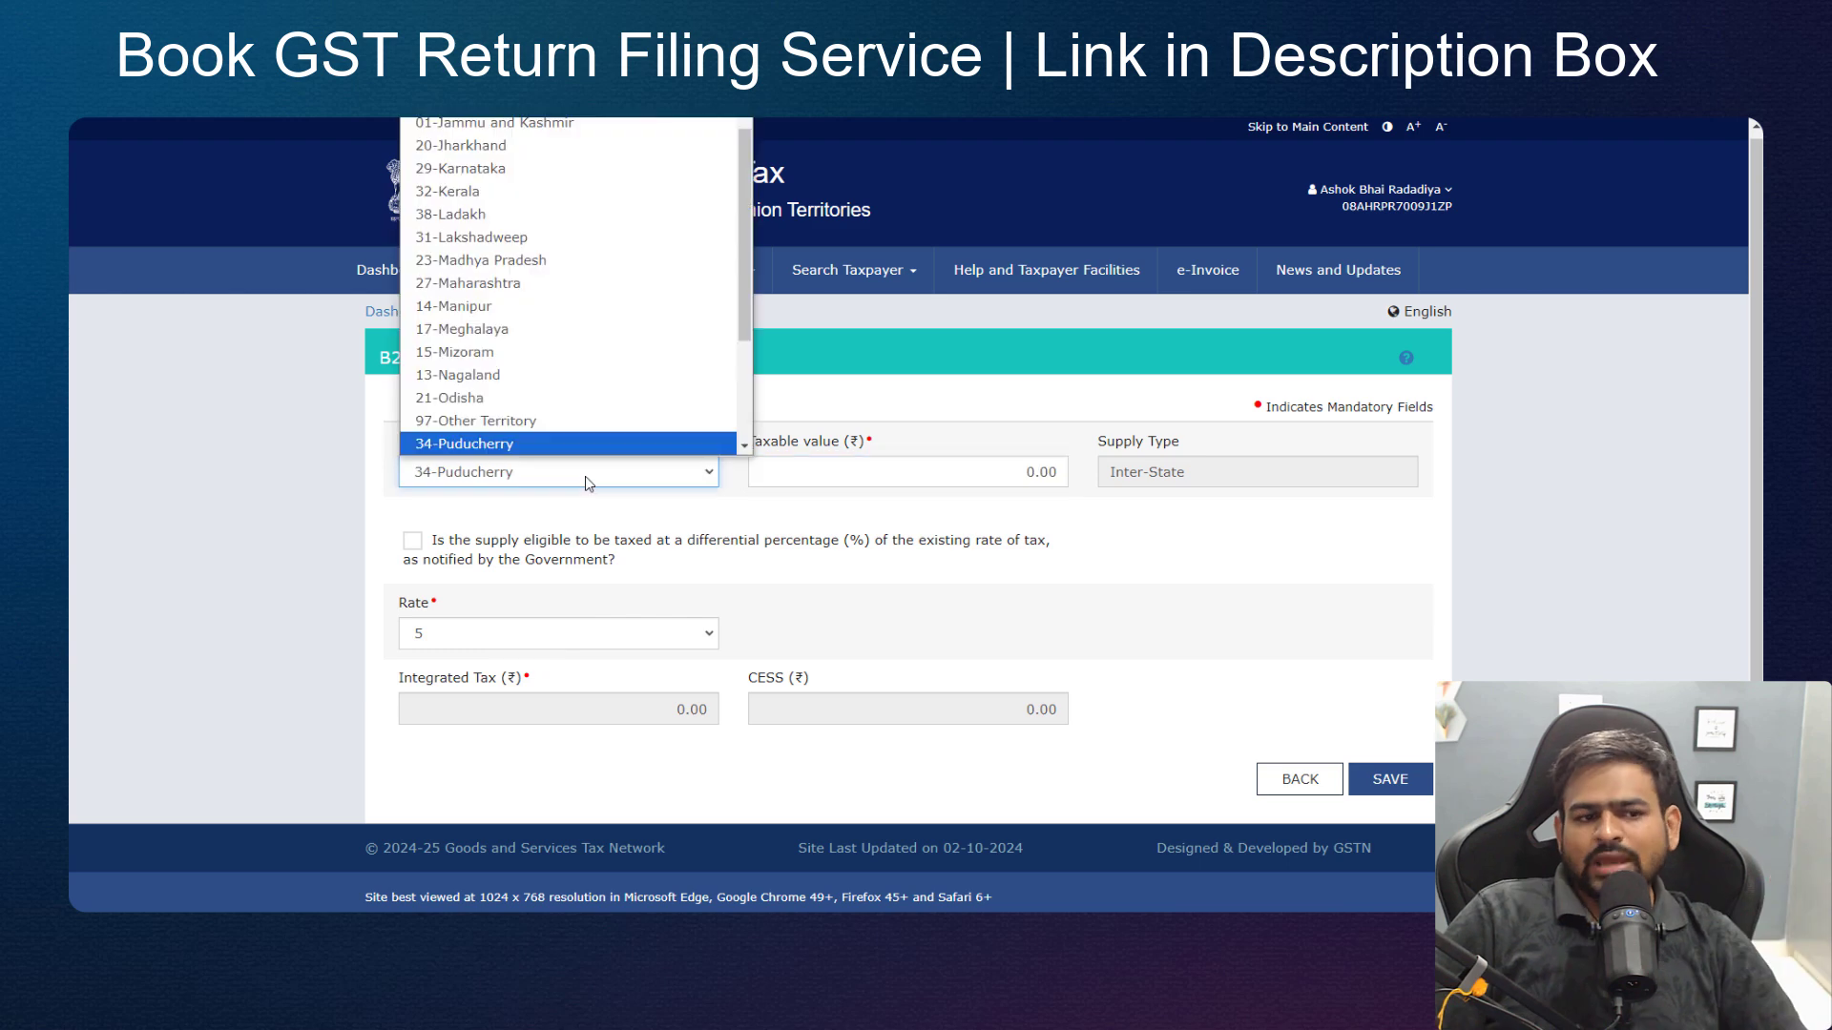
scroll(555, 381, down, 3)
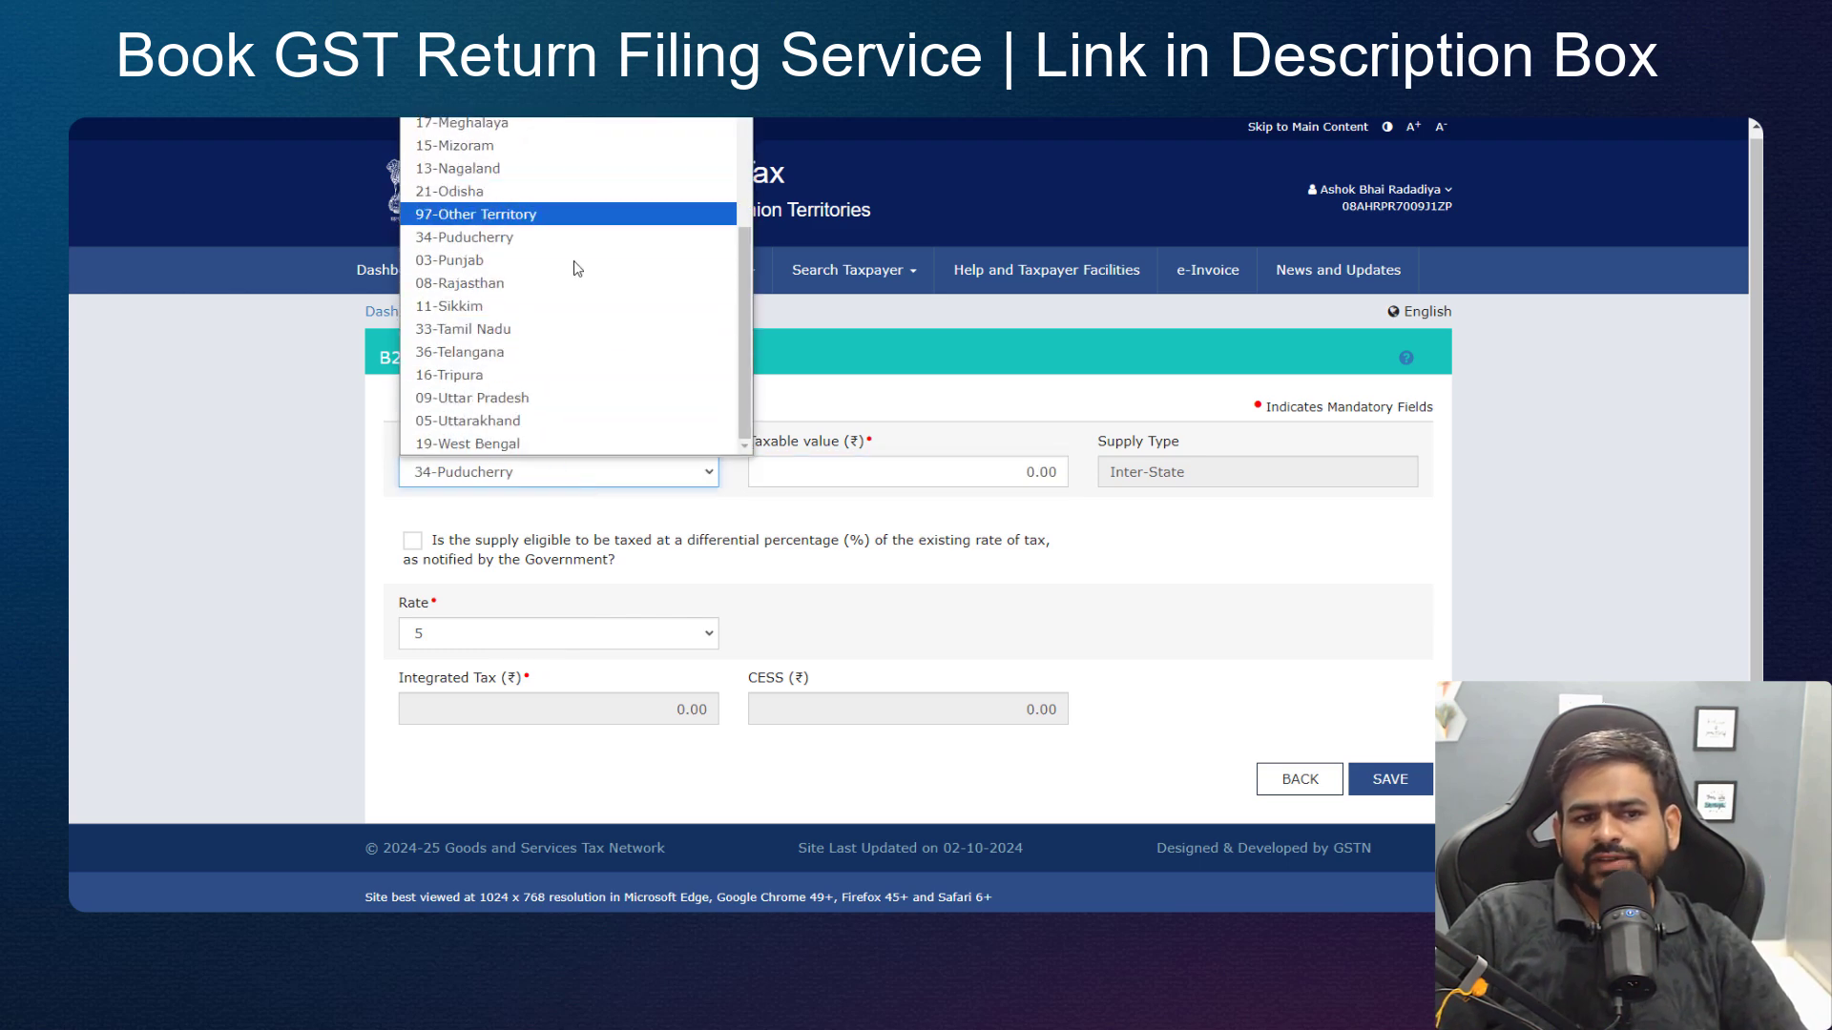
click(569, 283)
click(560, 472)
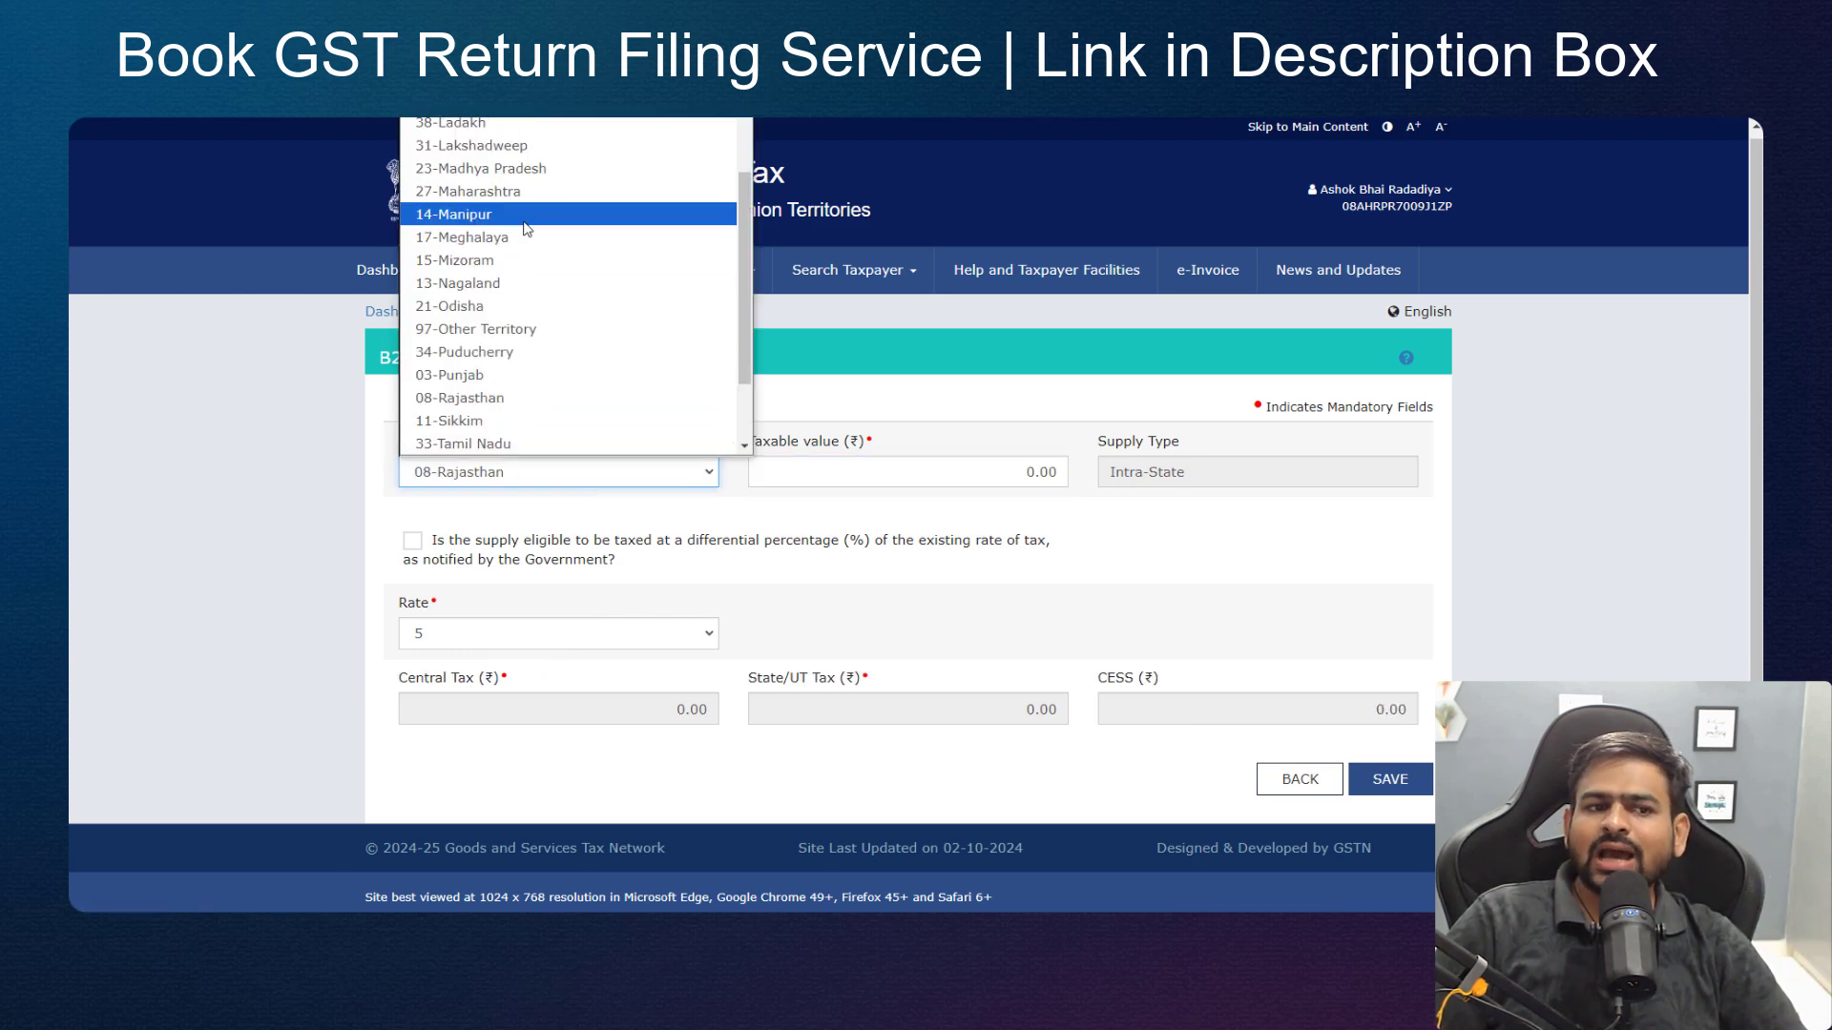
click(525, 216)
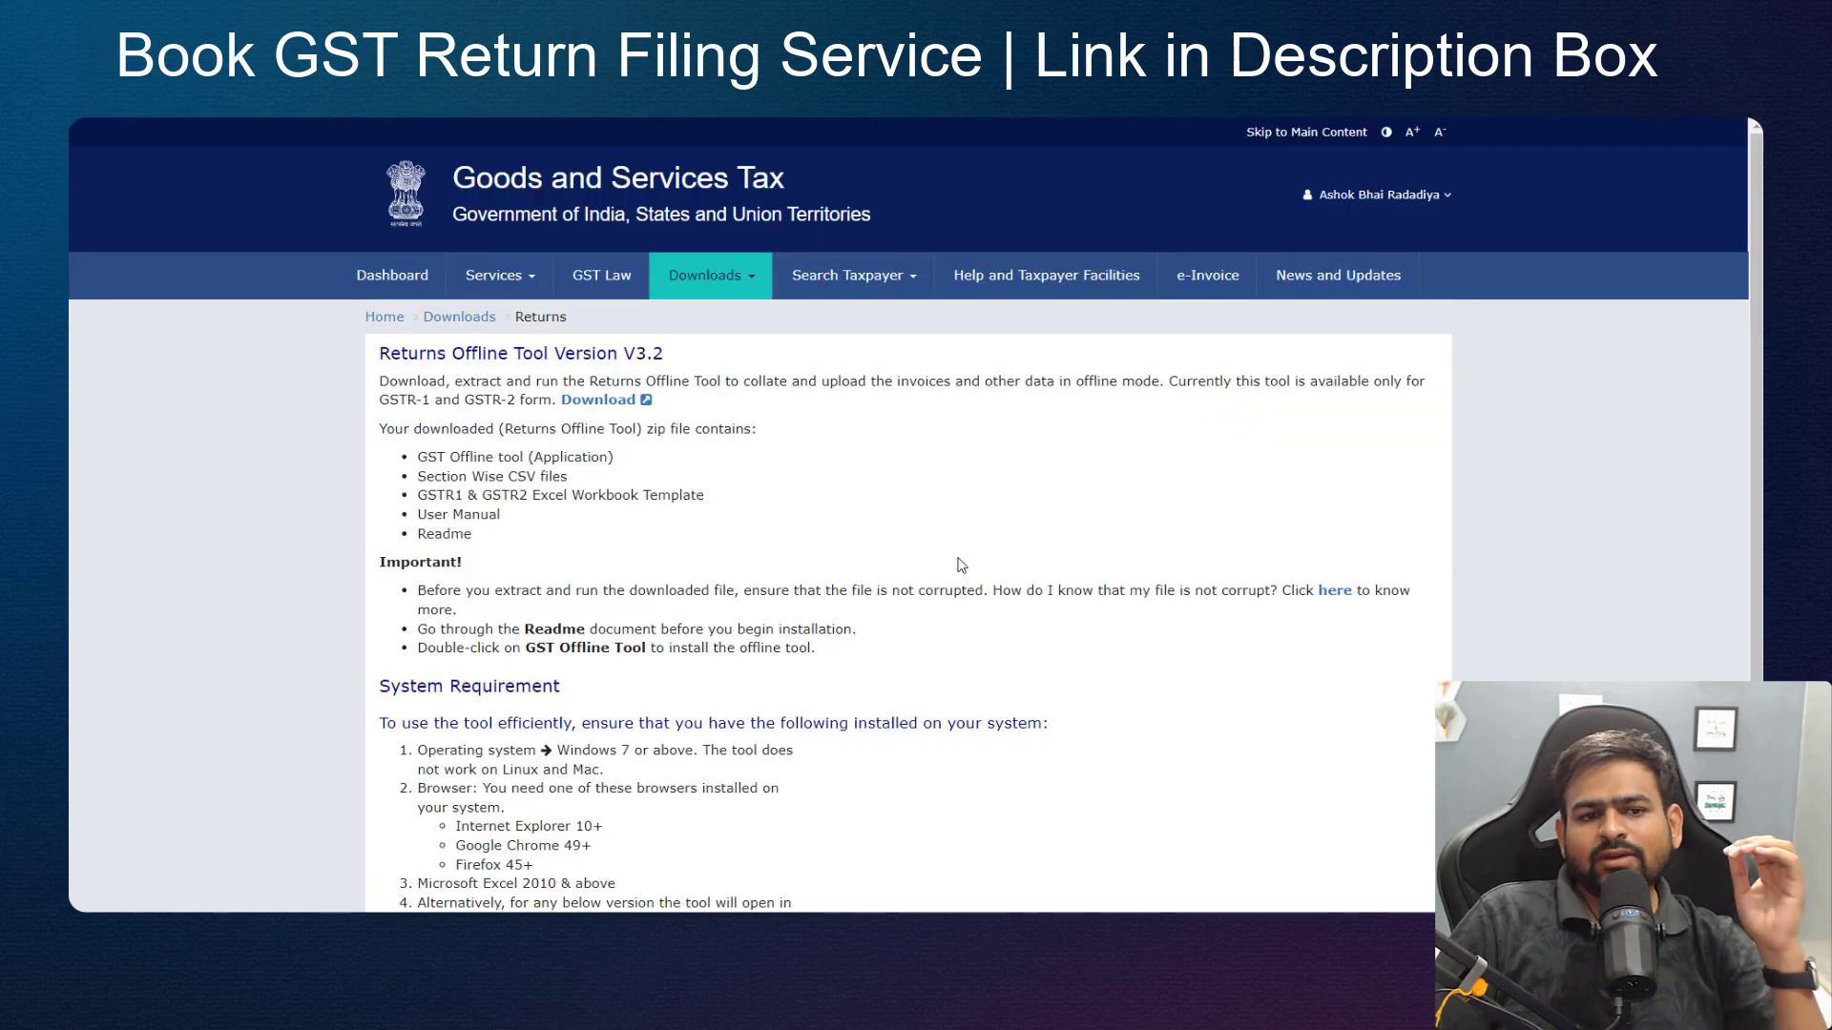
Open the Returns Offline Tool download page and review the zip contents and system requirements.
mouse_move(710, 286)
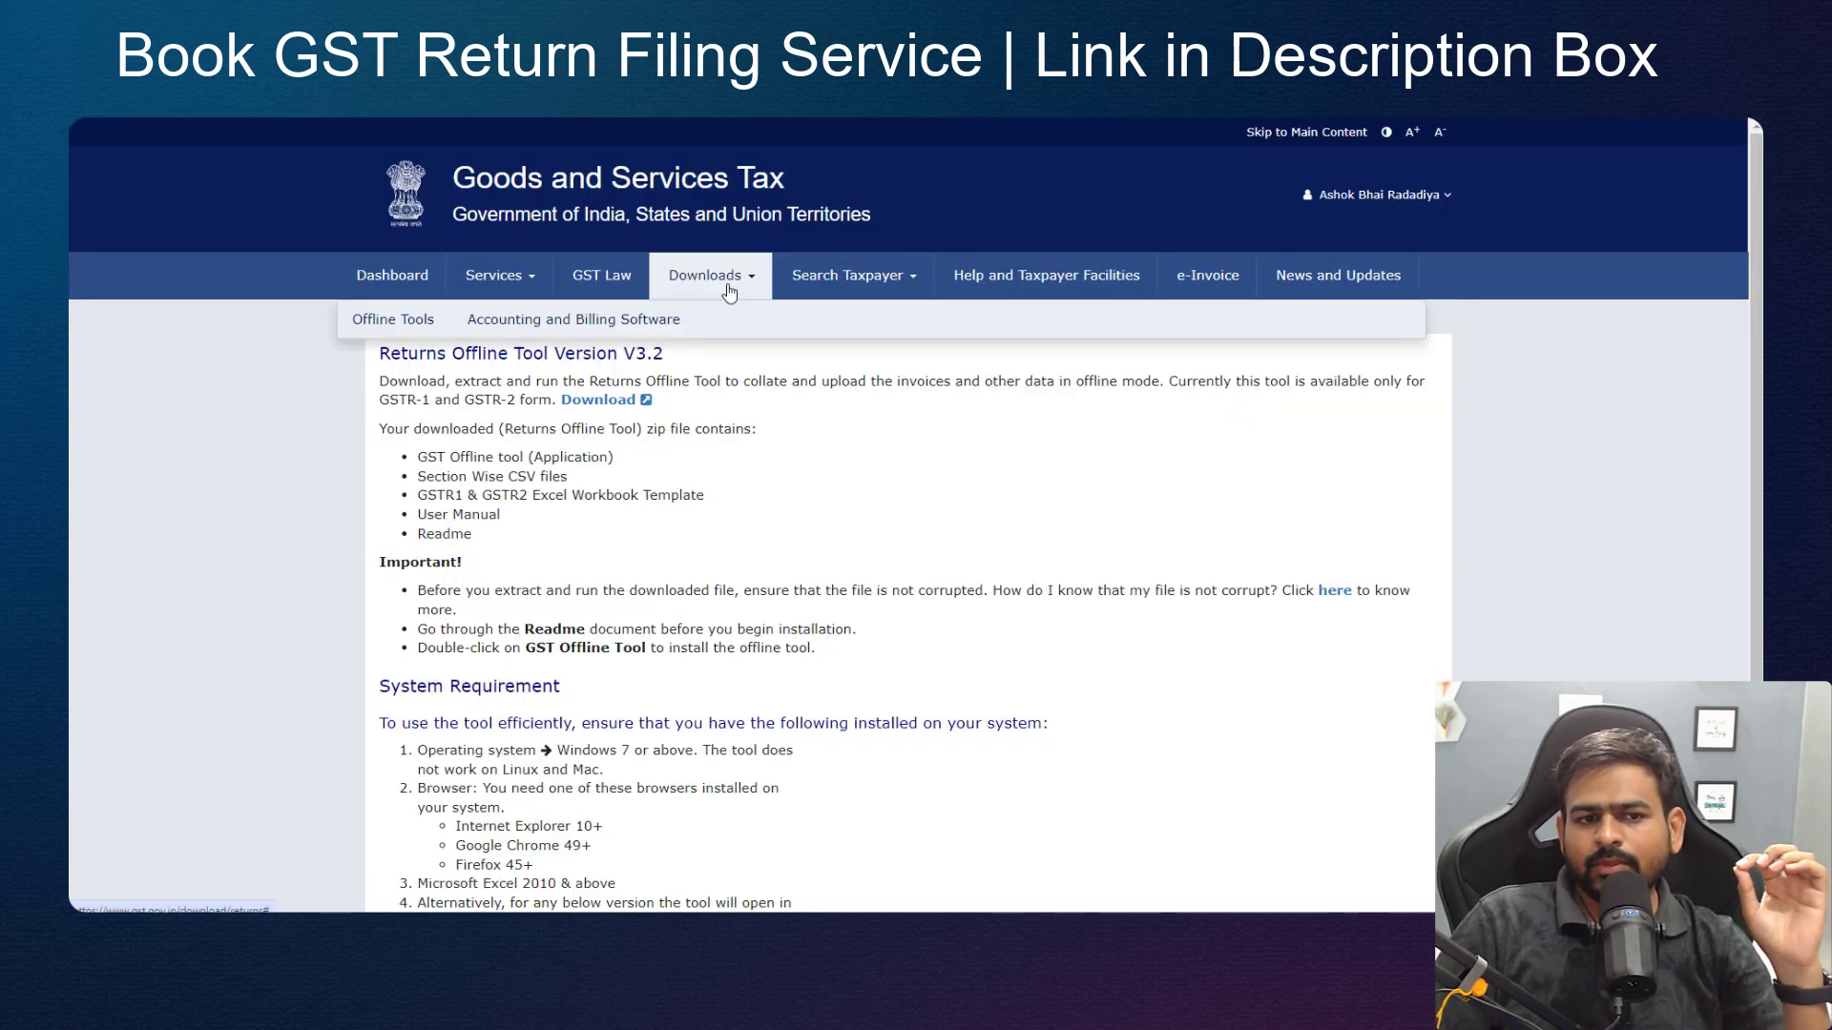
mouse_move(396, 313)
click(410, 360)
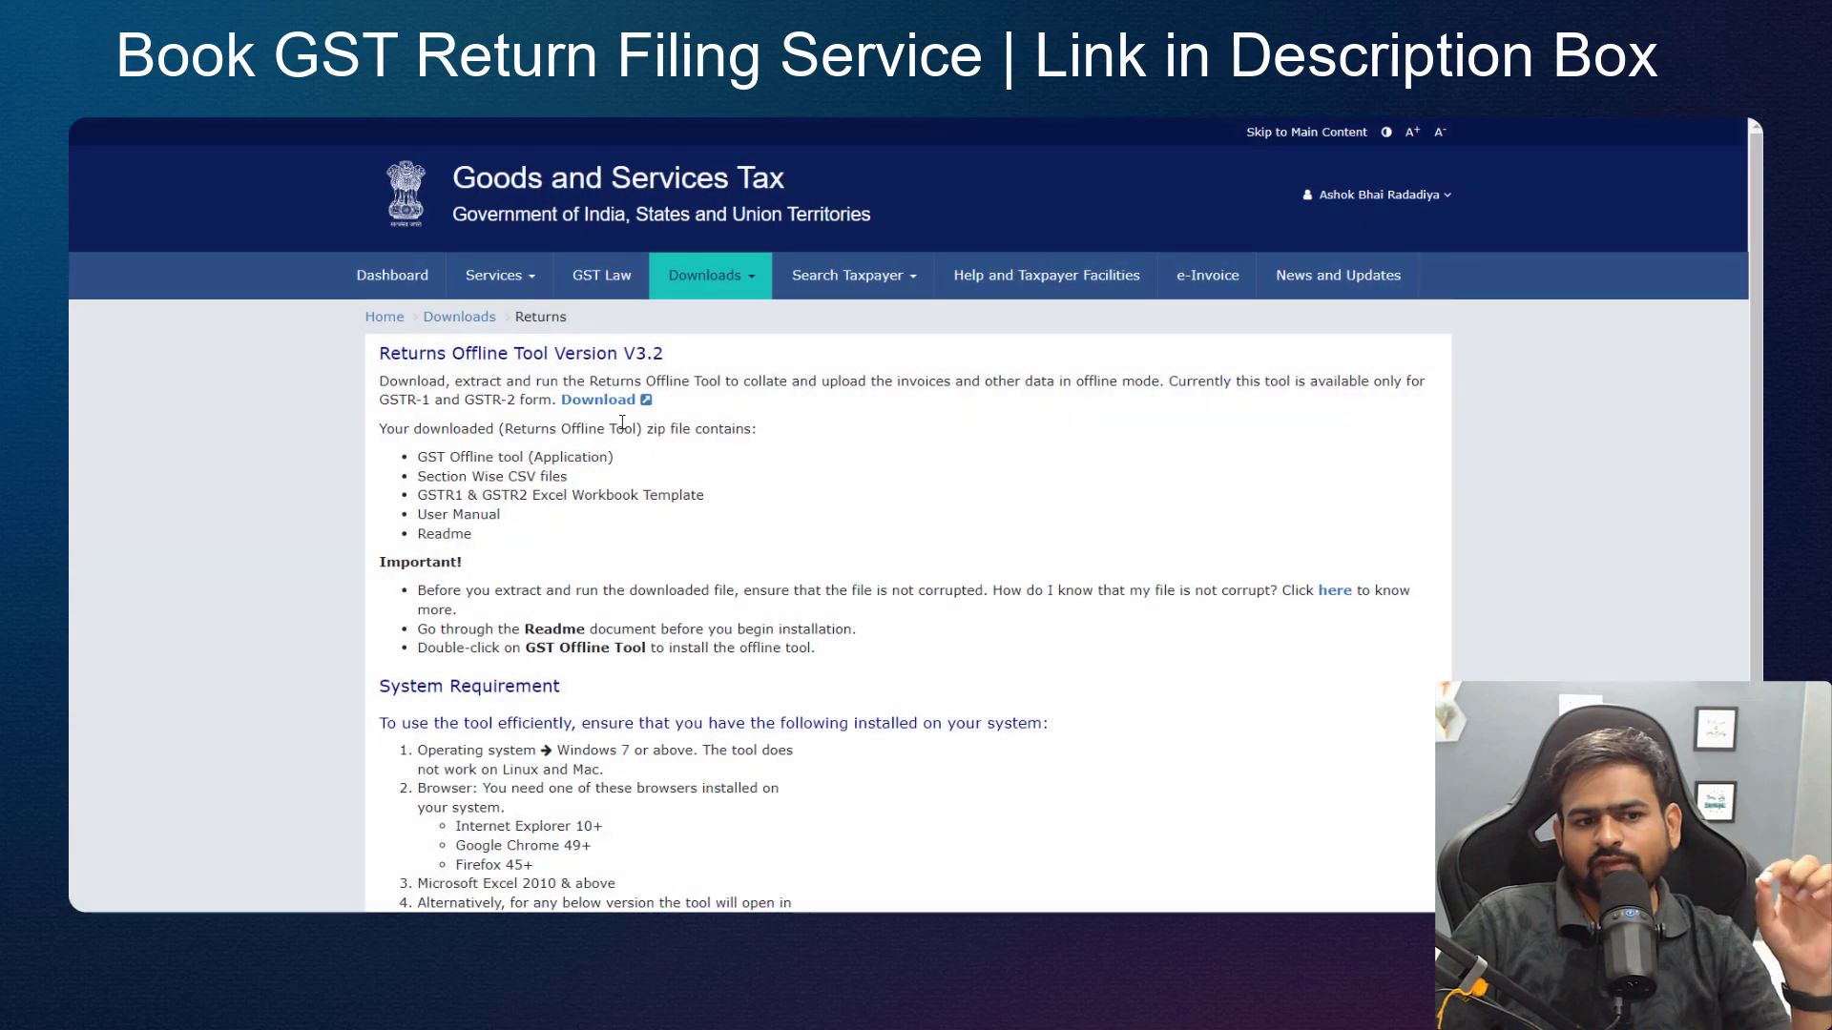
scroll(639, 420, down, 1)
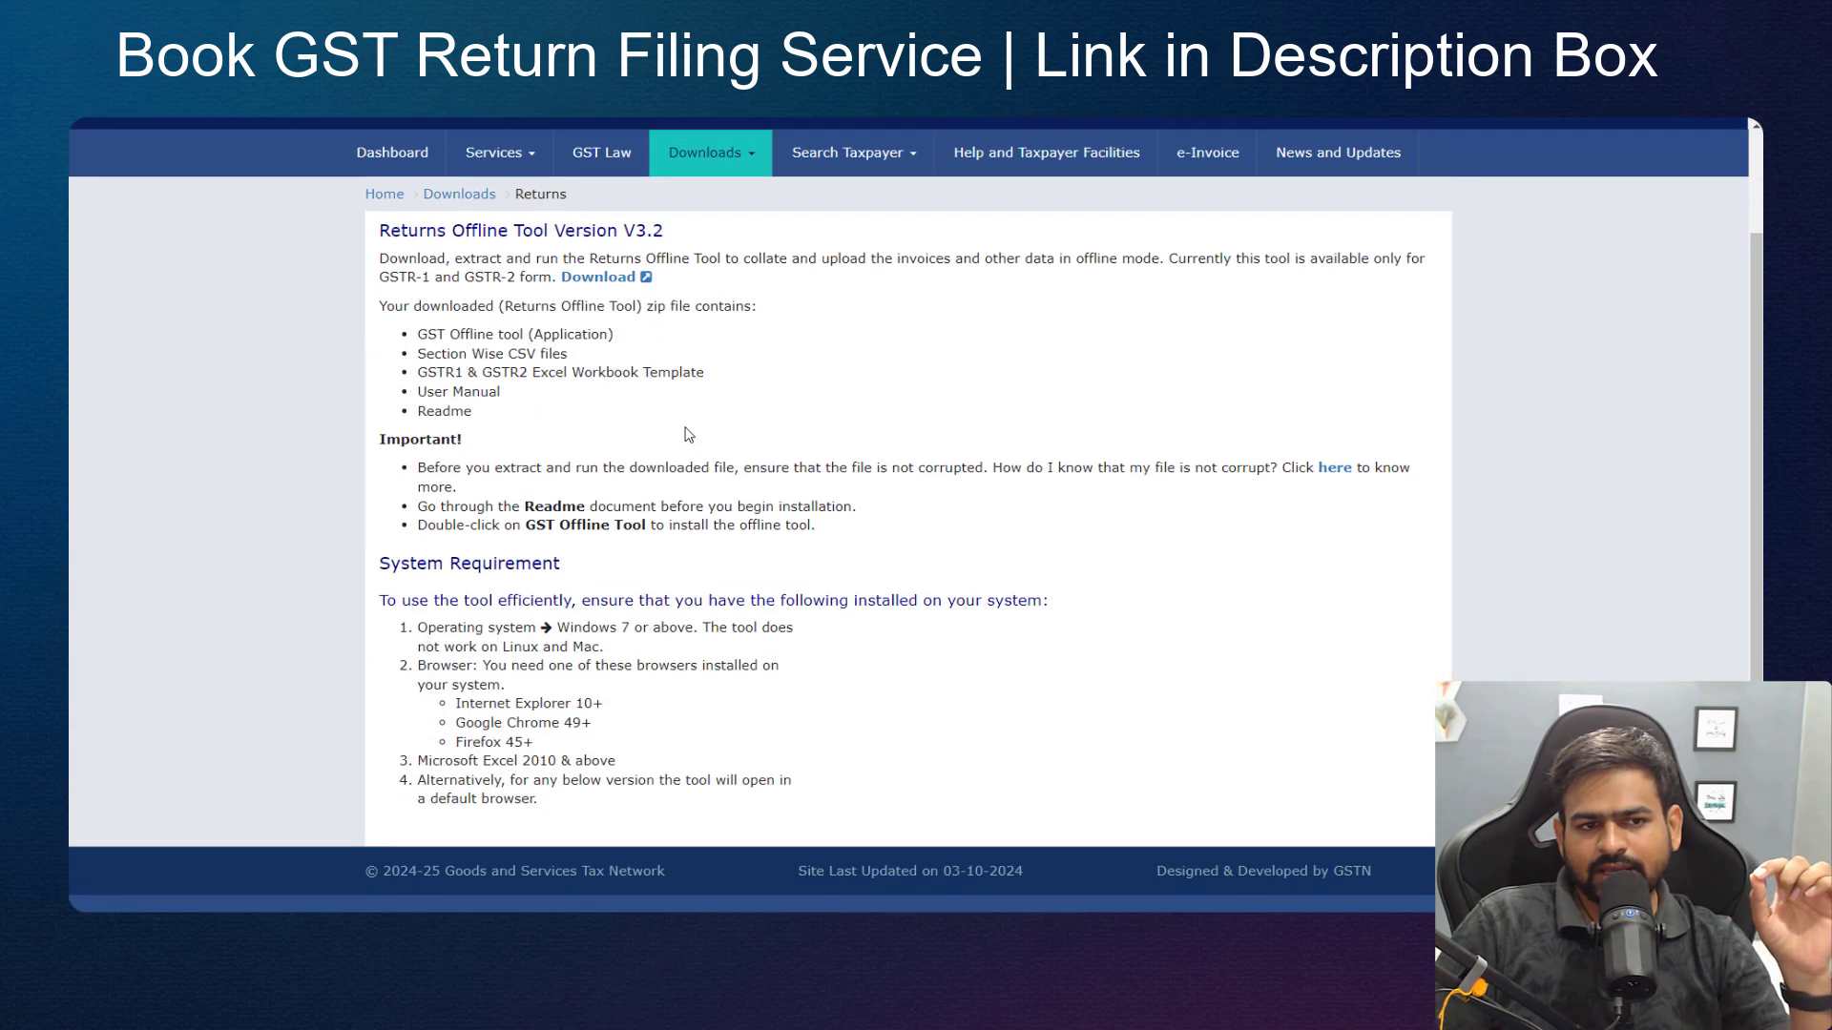
scroll(637, 416, up, 1)
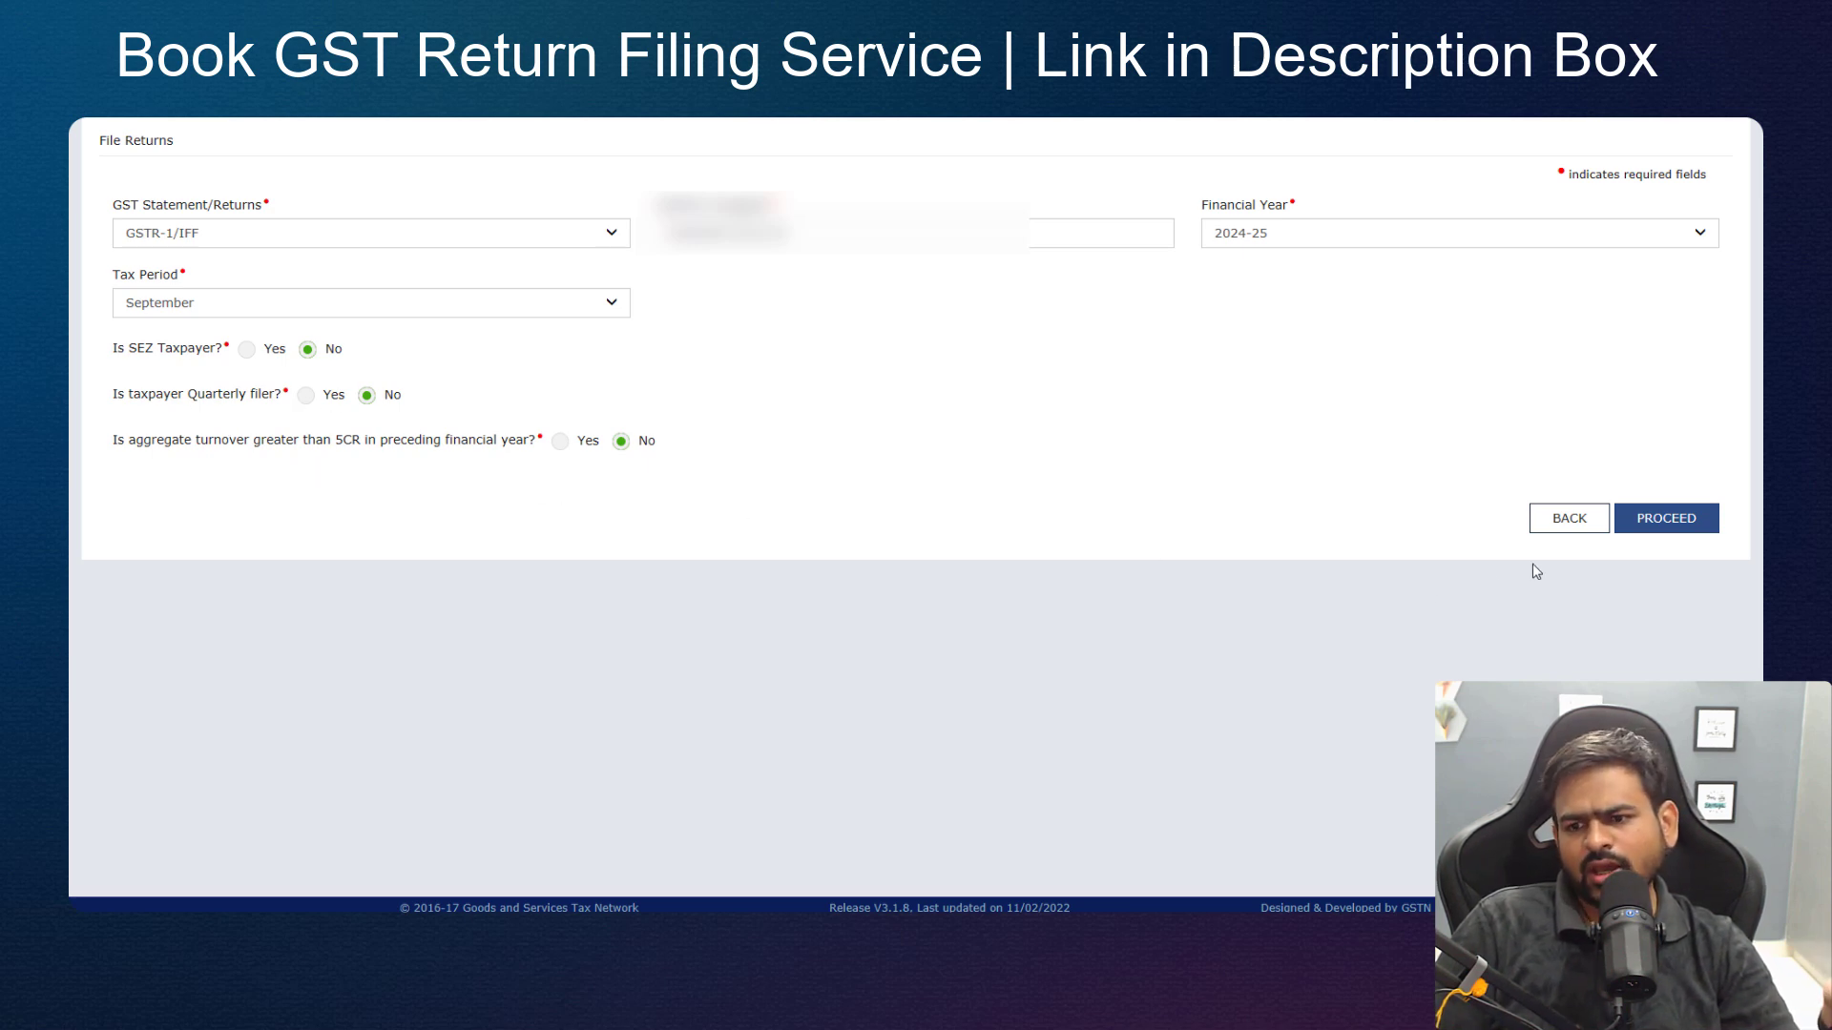
Proceed with the September 2024-25 GSTR-1/IFF return in the GST Offline Tool and choose B2B, SEZ, DE Invoices - 4A, 4B, 6B, 6C for single-section import.
click(1655, 520)
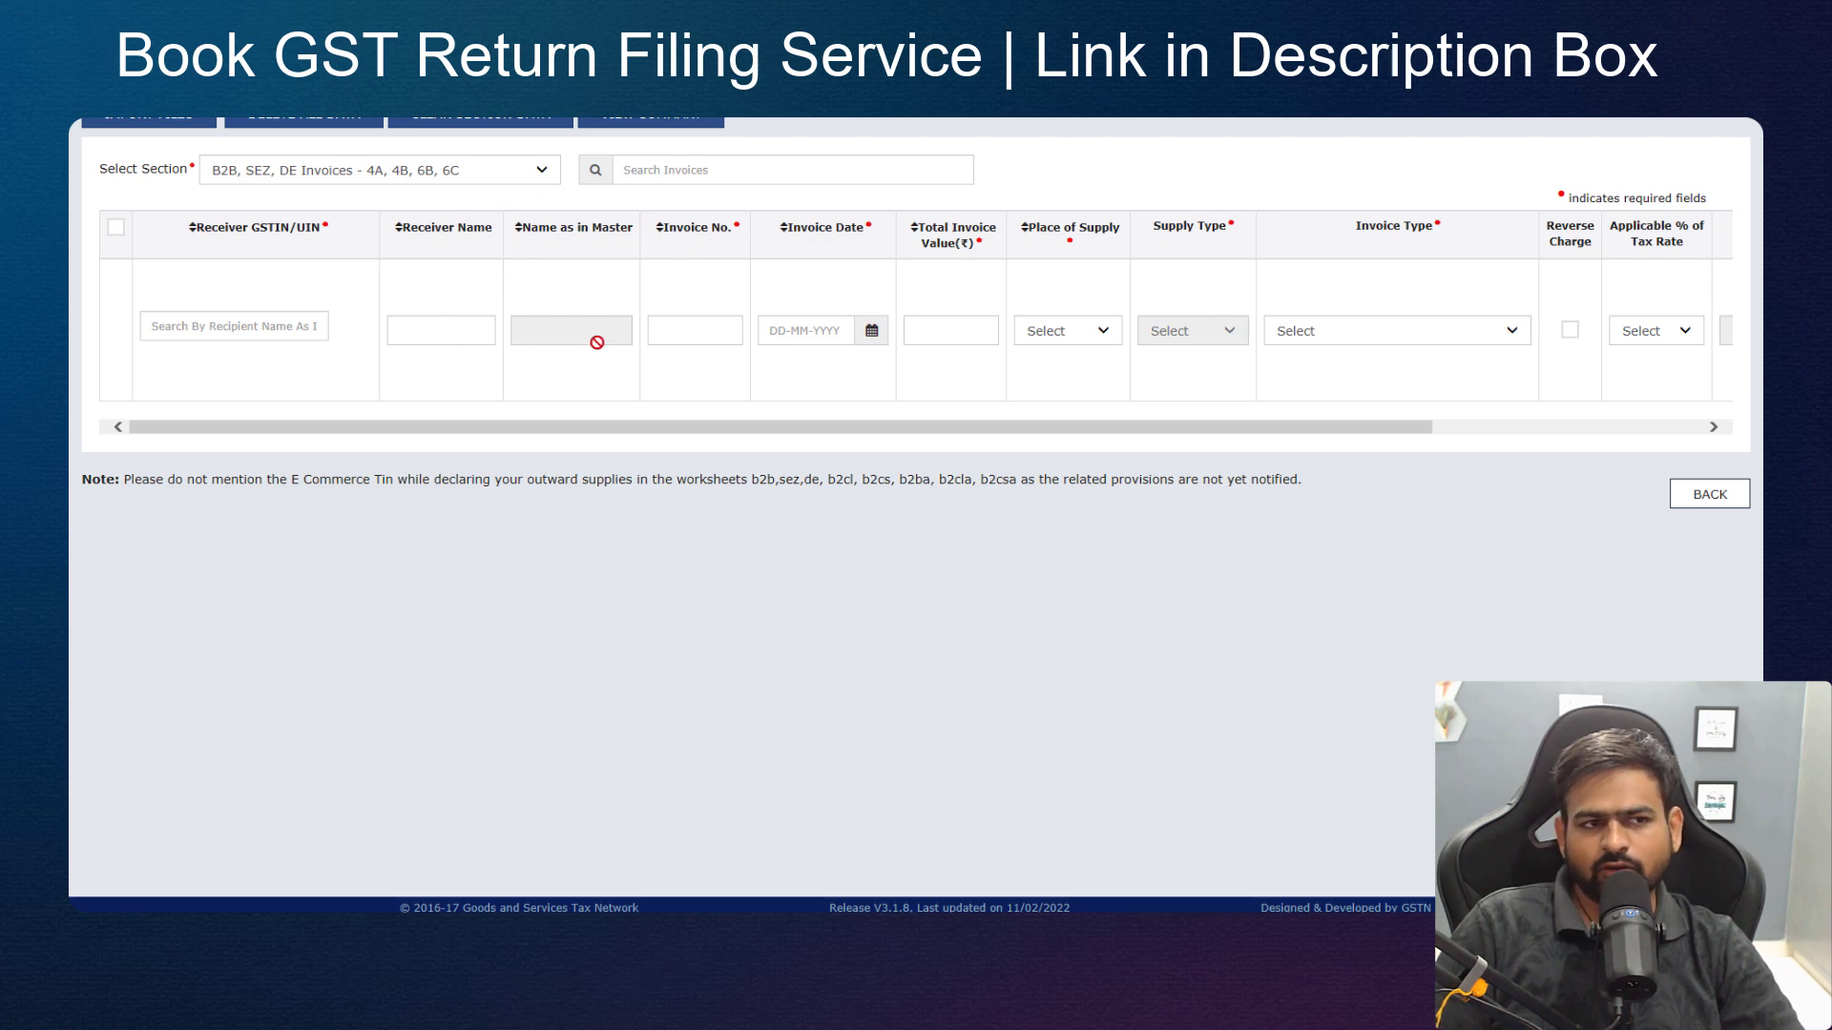
click(145, 122)
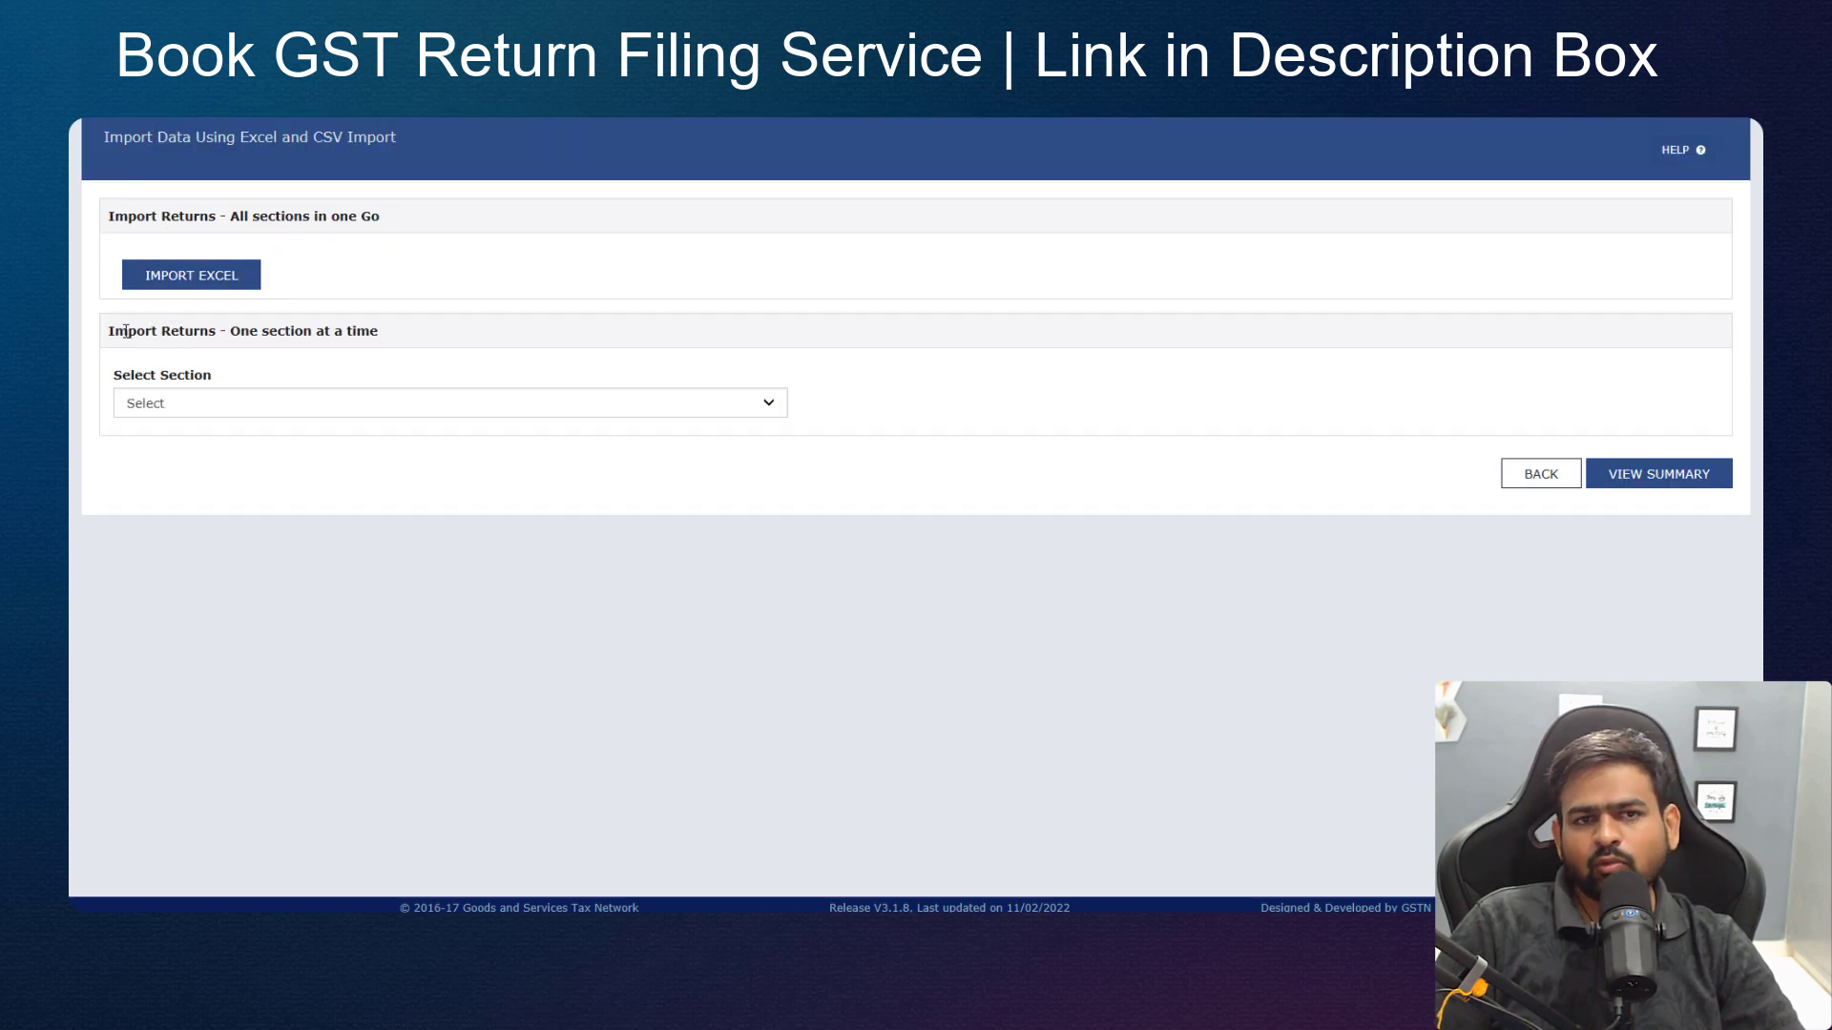
click(210, 401)
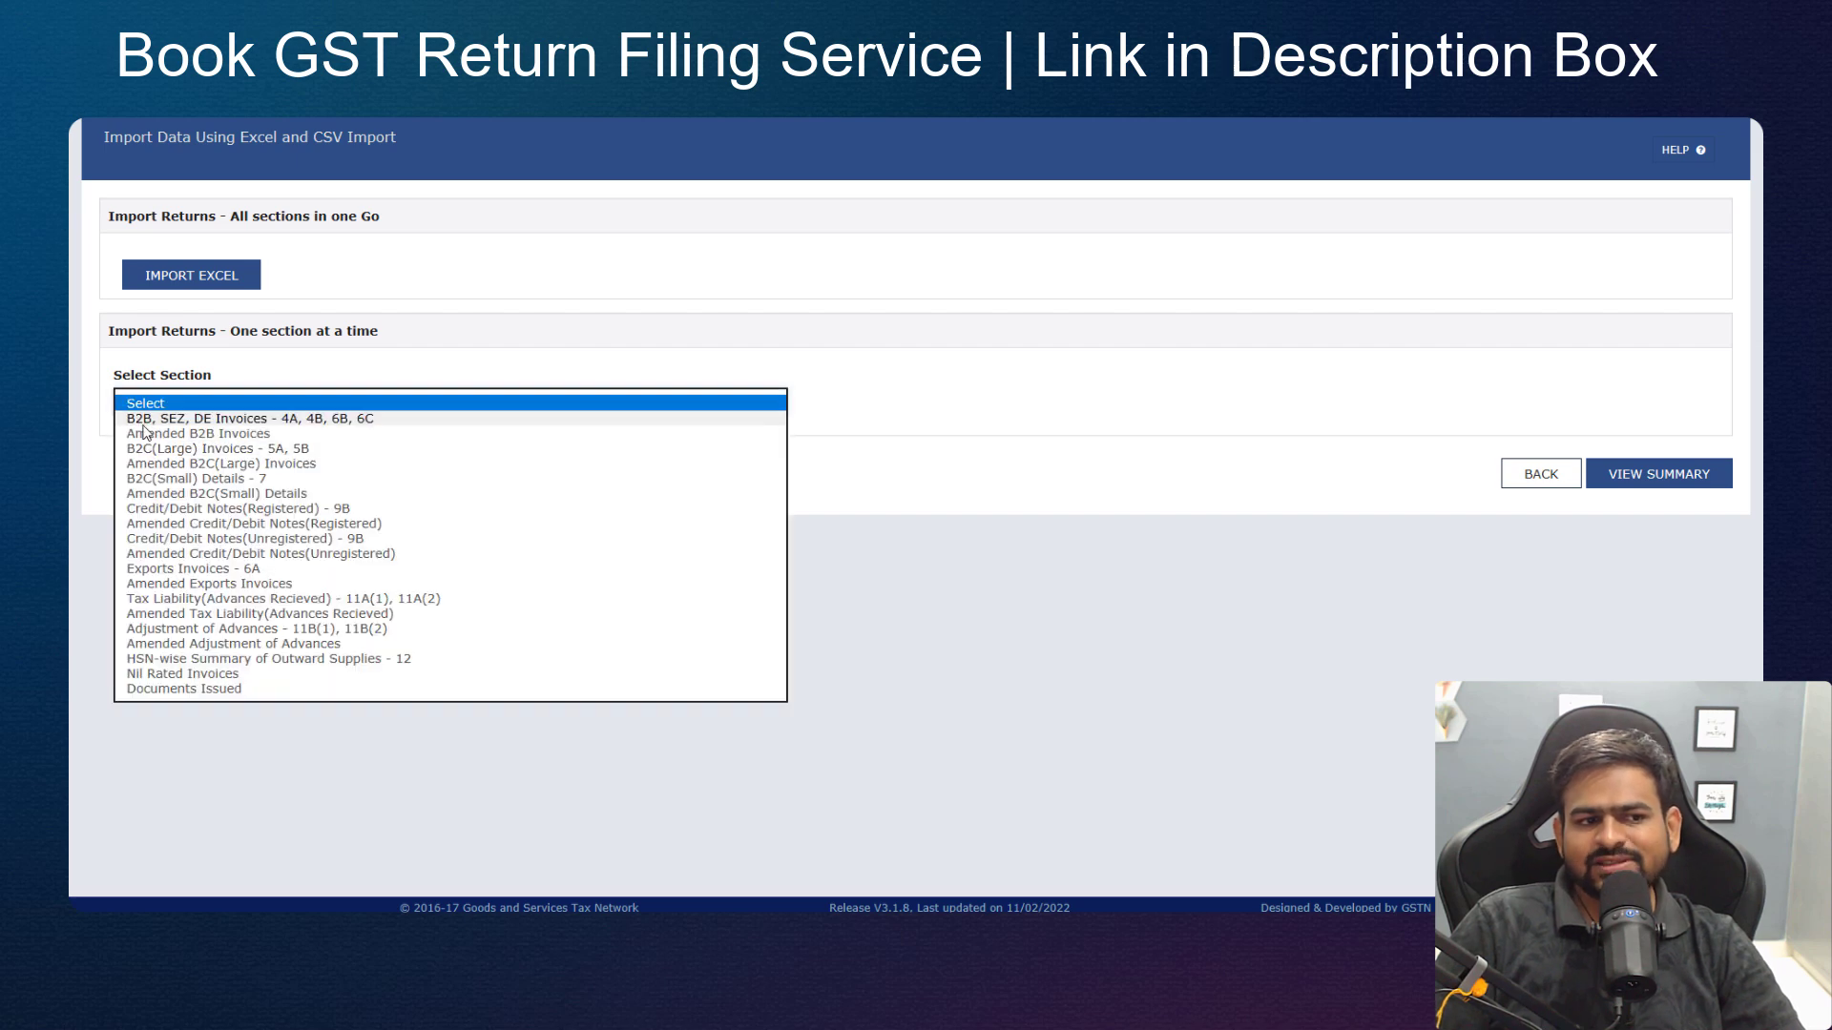
click(229, 418)
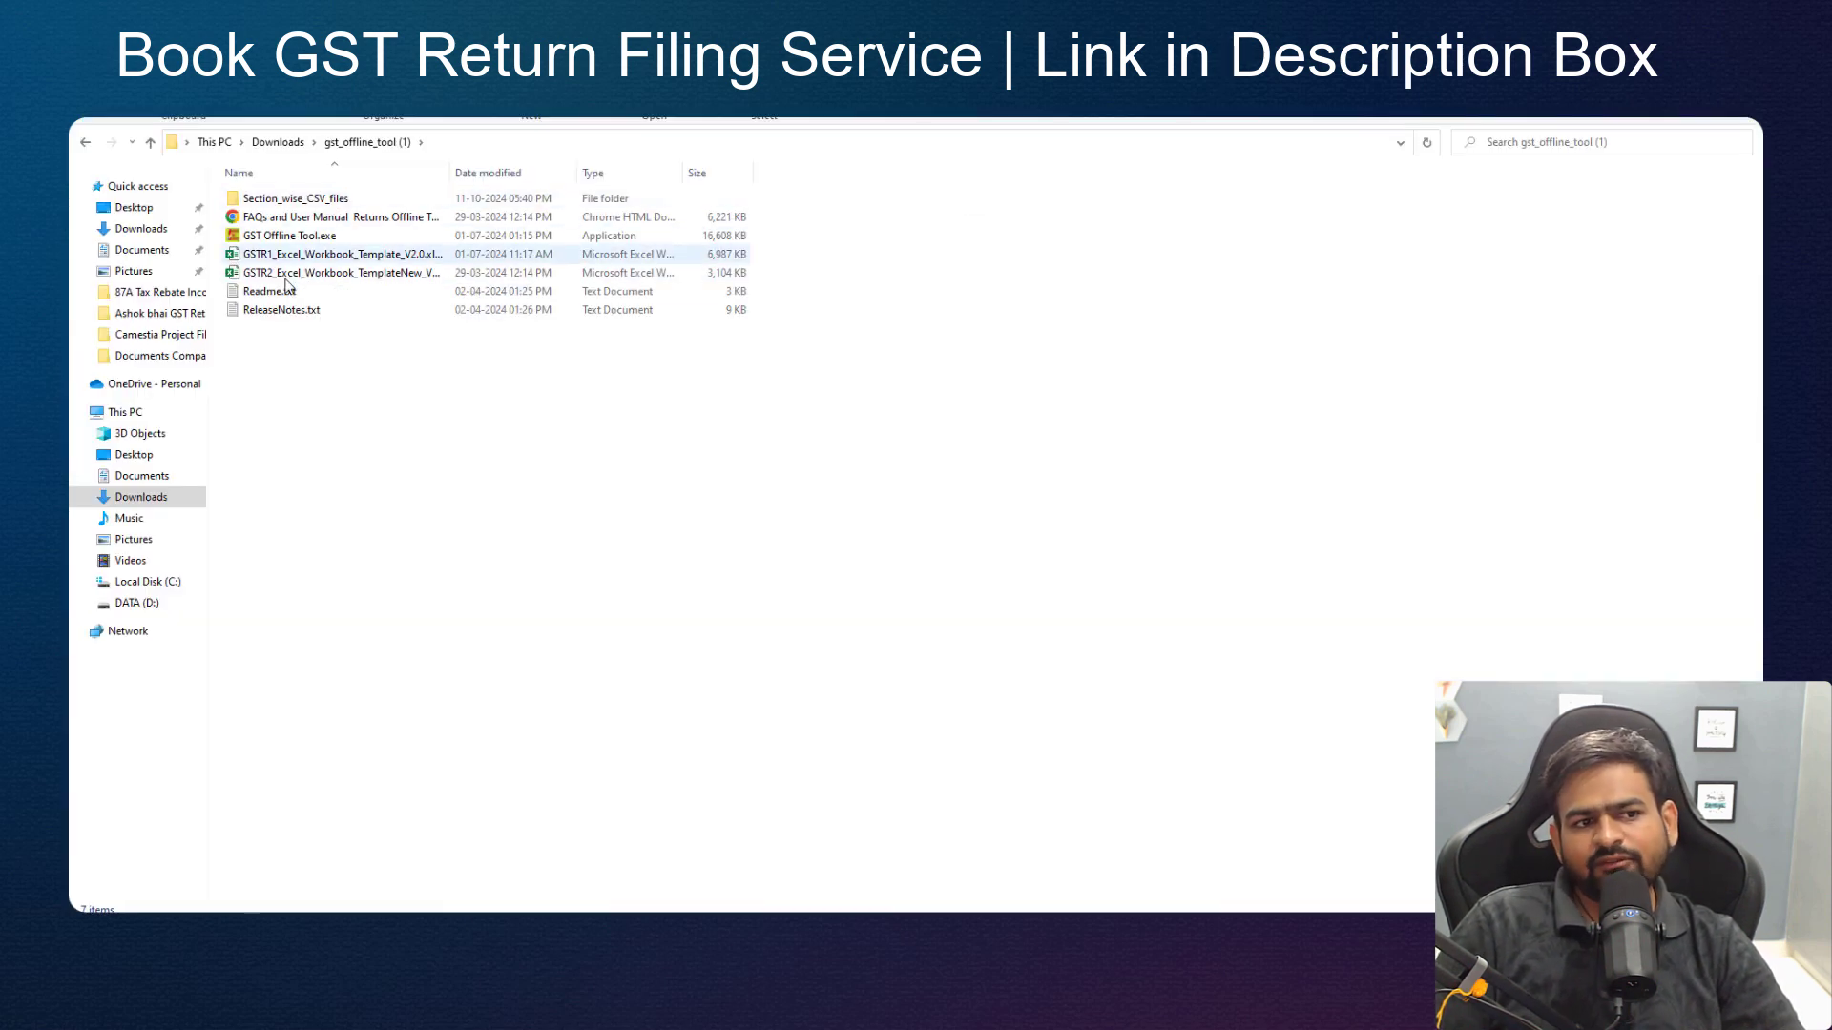
Switch to File Explorer and open the b2b,sez,de.csv template from the GSTR1 subfolder of Section_wise_CSV_files.
click(293, 202)
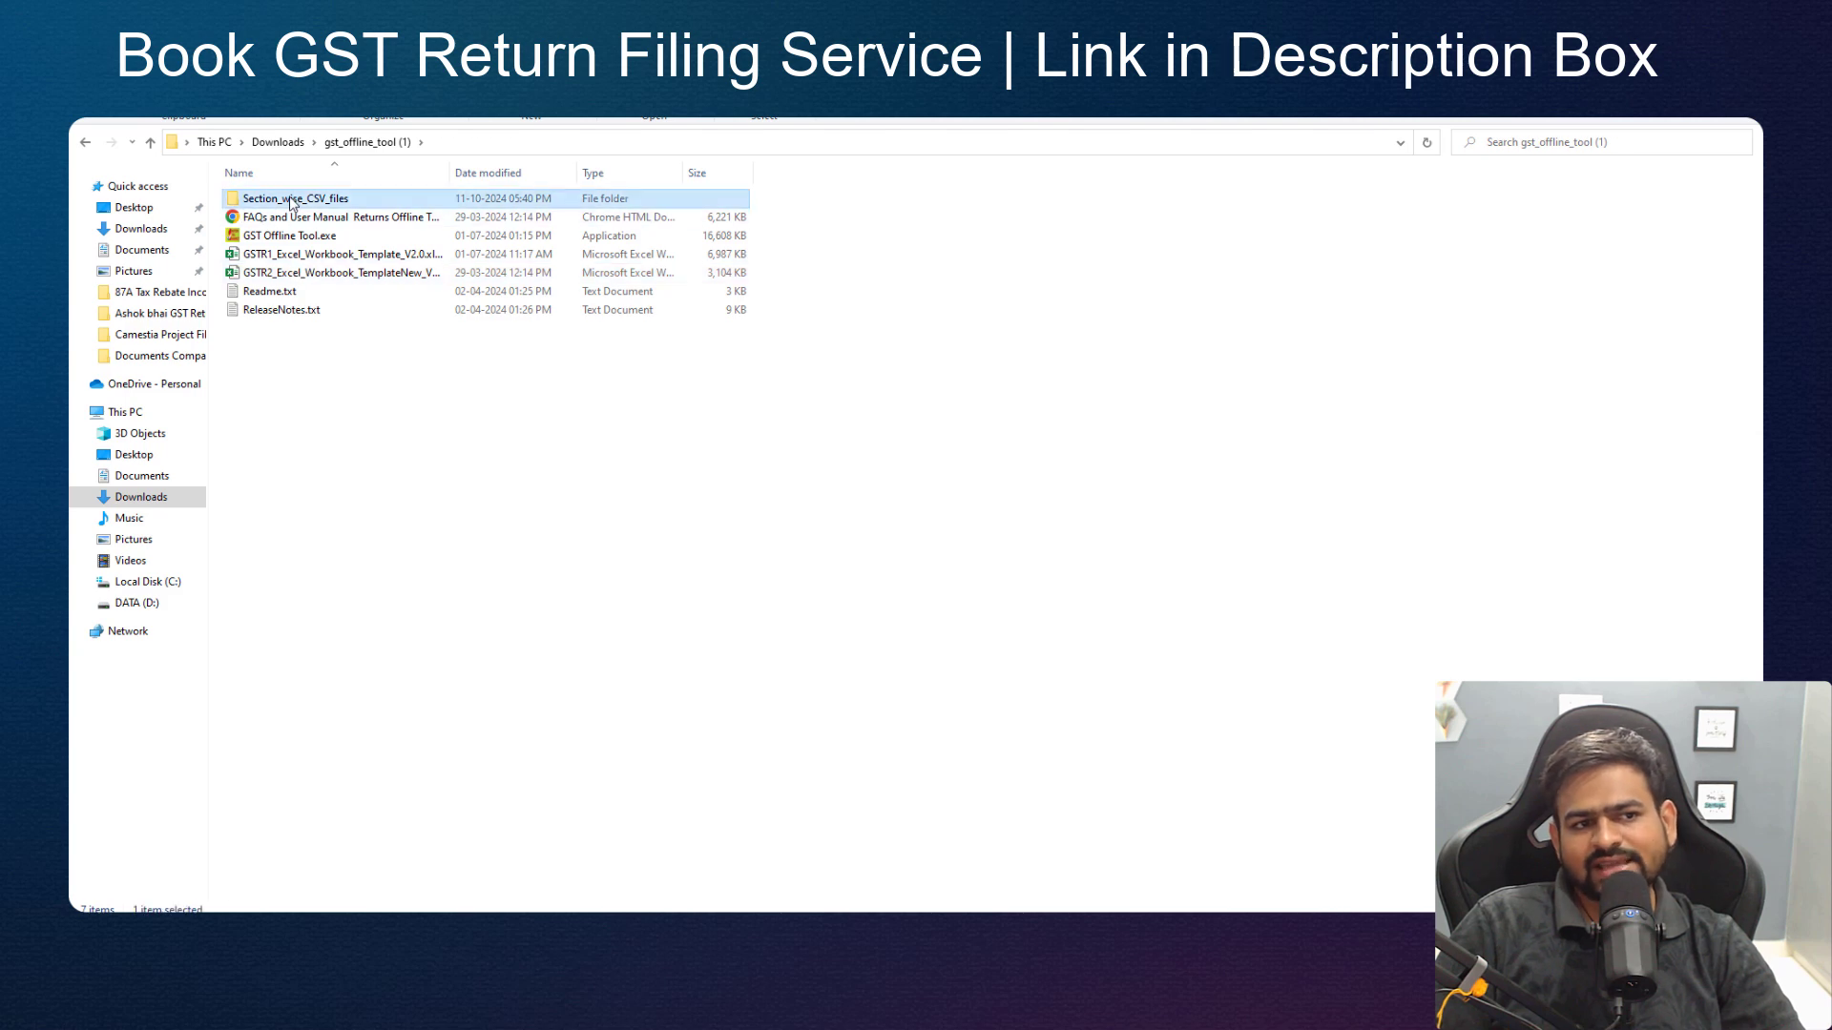
double_click(293, 202)
double_click(256, 199)
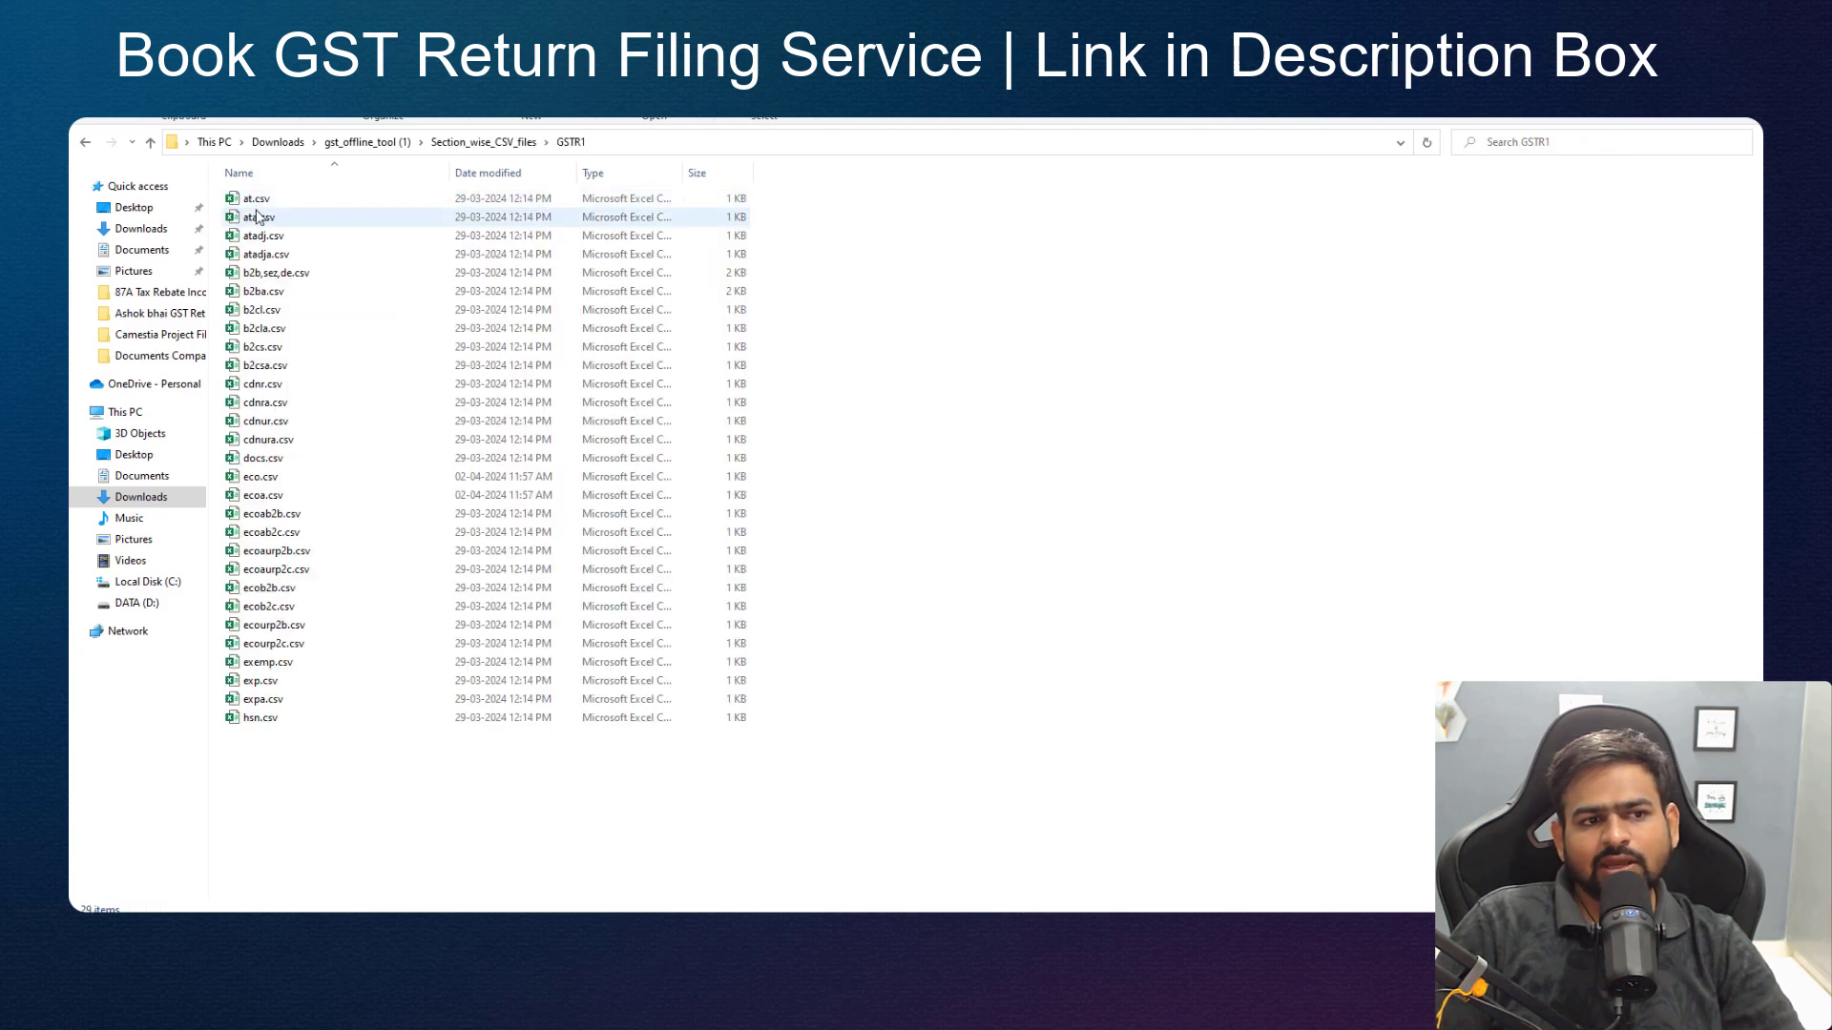
click(253, 274)
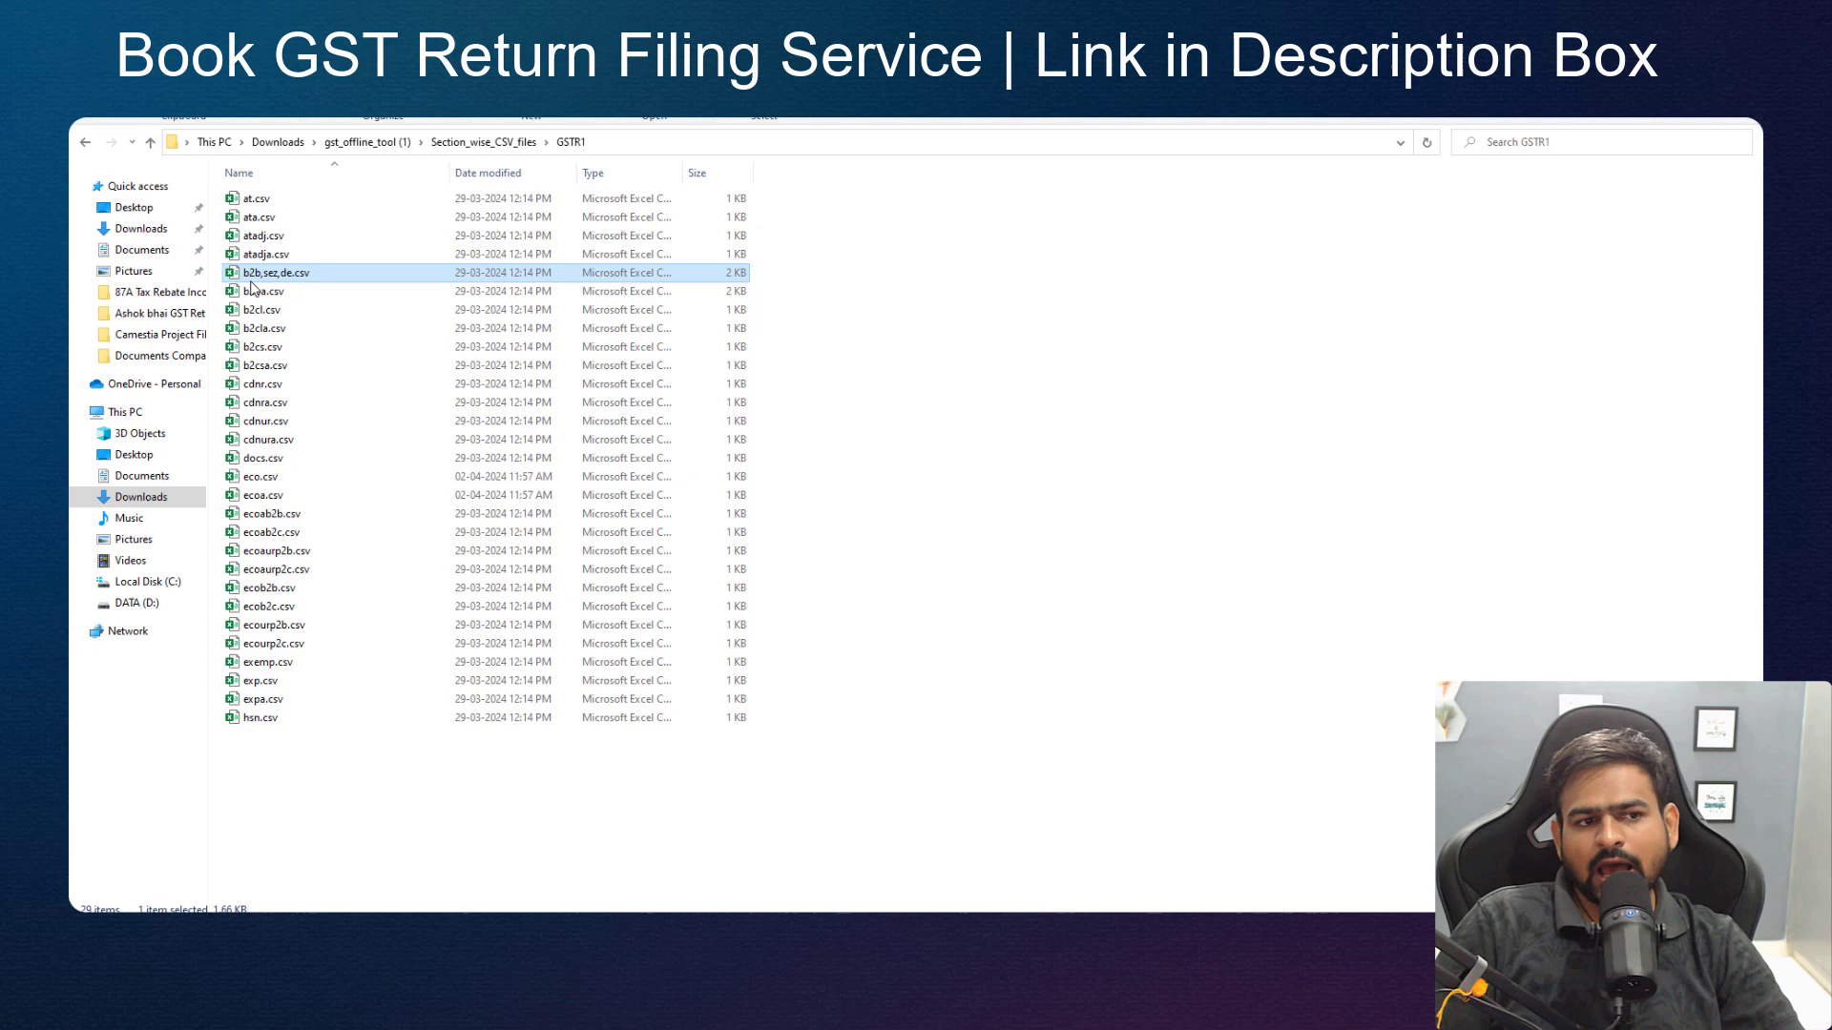
double_click(307, 277)
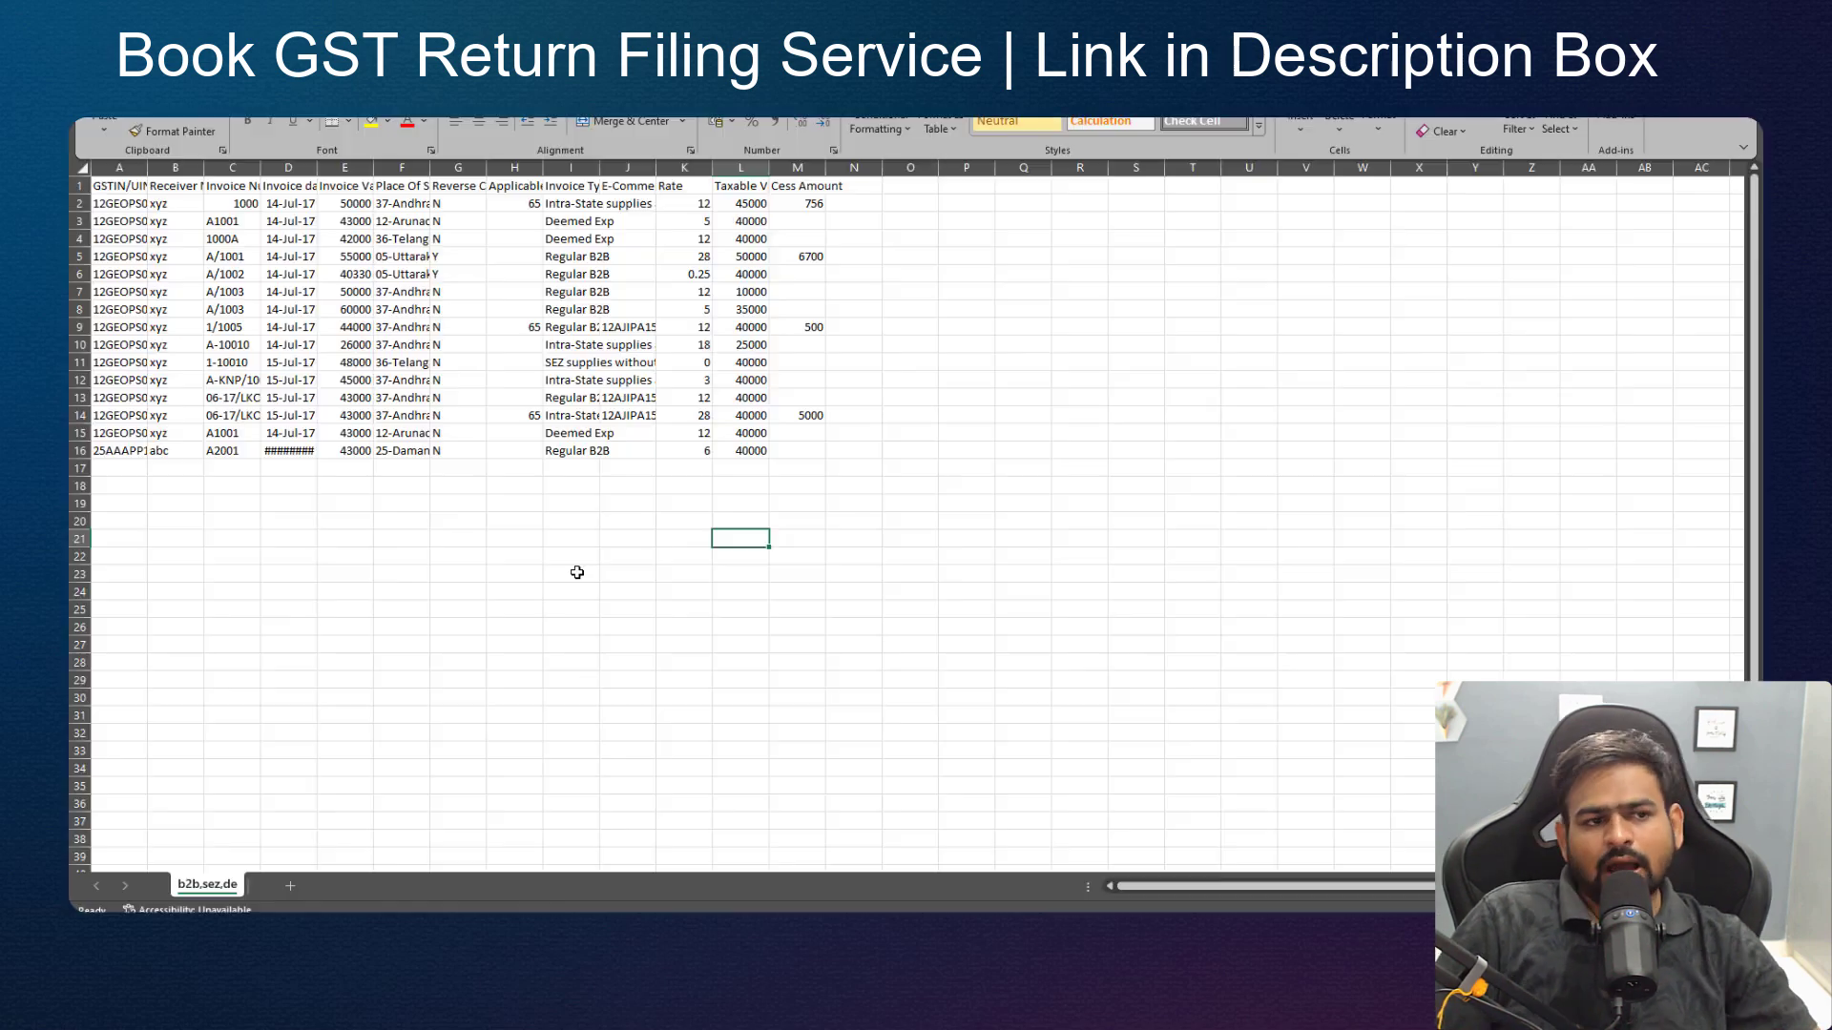
Widen the recipient GSTIN, Receiver Name, Invoice Number, Invoice date and Invoice Value columns to show their full contents.
double_click(152, 168)
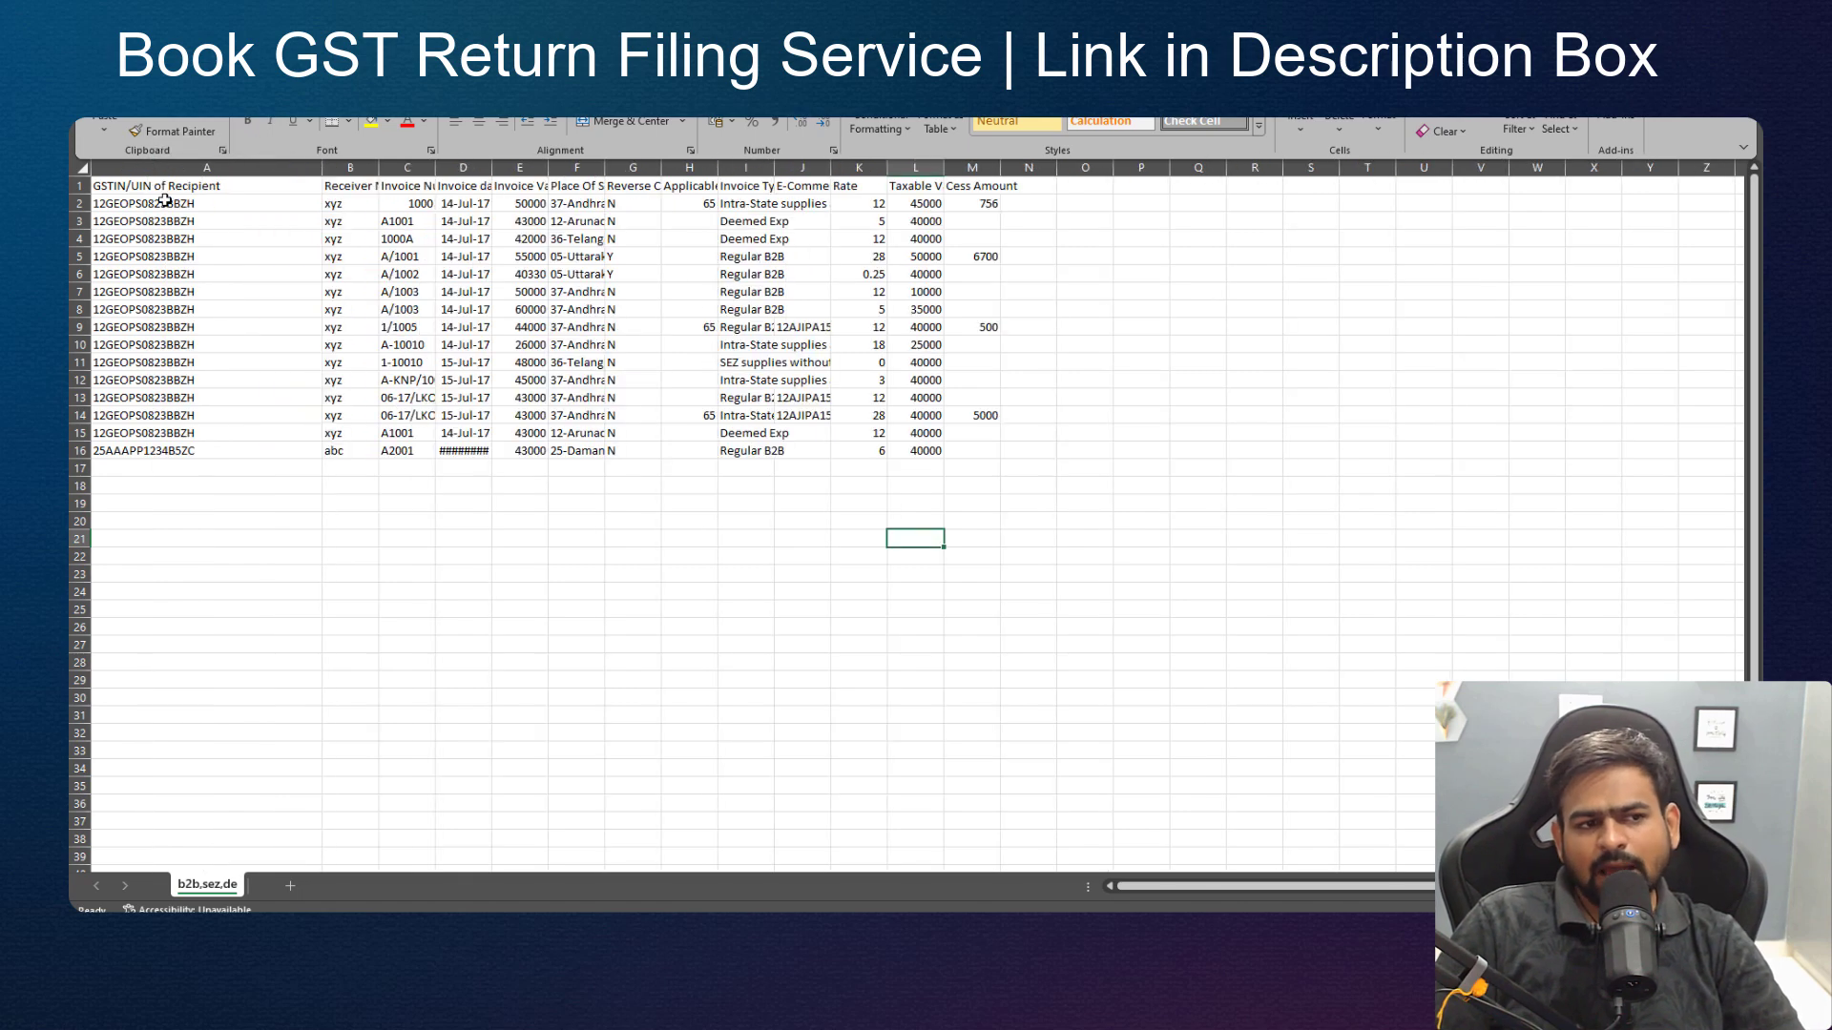
click(165, 201)
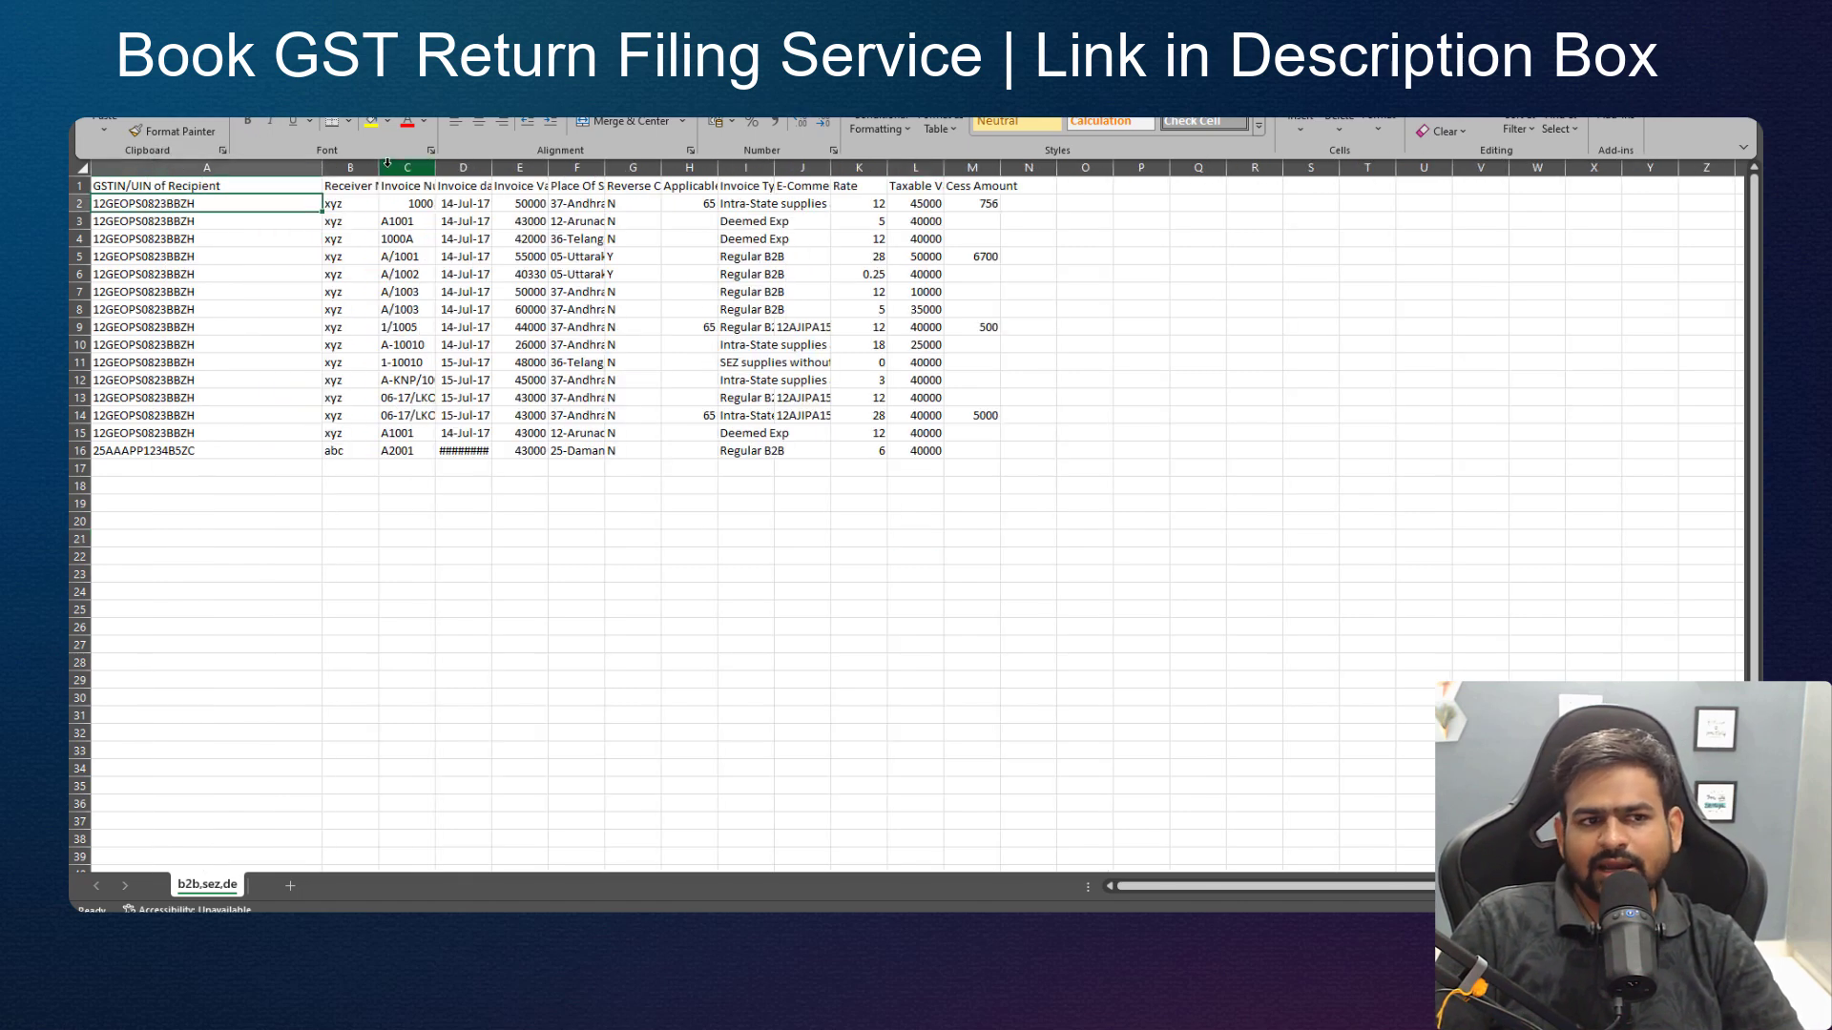
drag(379, 168, 1130, 168)
click(399, 199)
click(624, 204)
click(1107, 203)
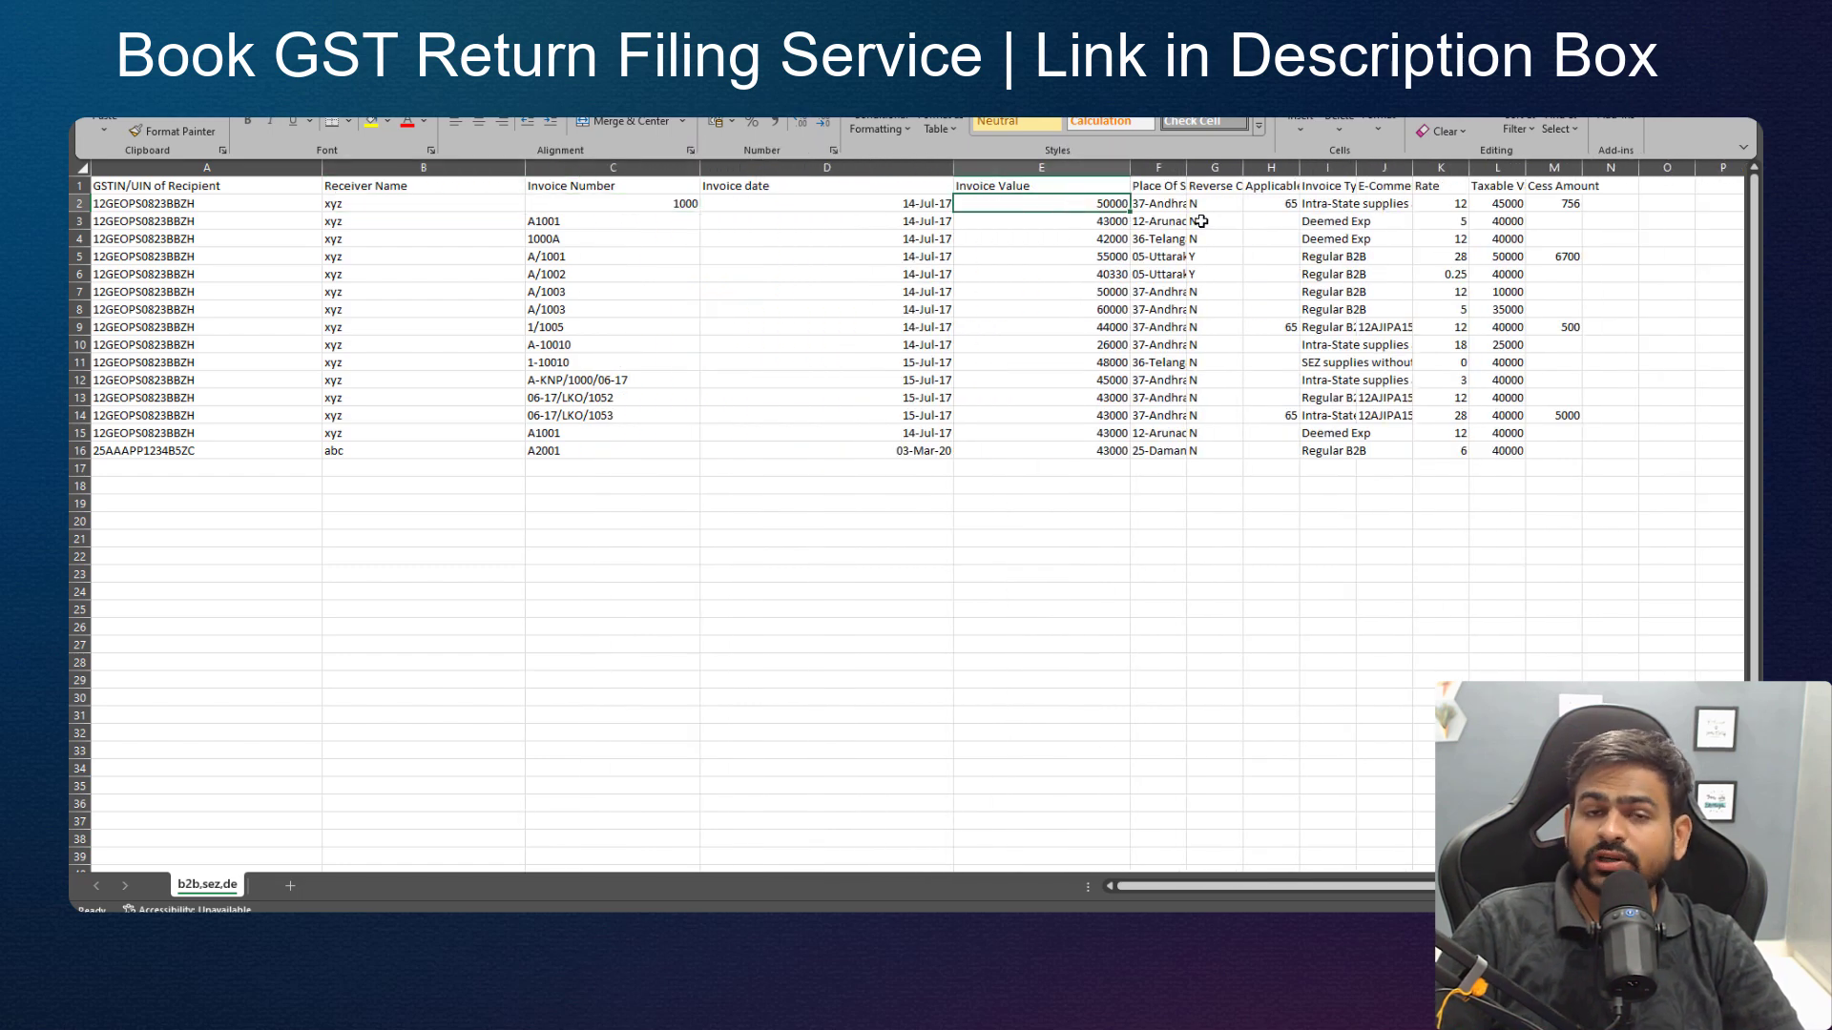
Widen the Place Of Supply and Reverse Charge columns so their full entries can be read.
click(1169, 203)
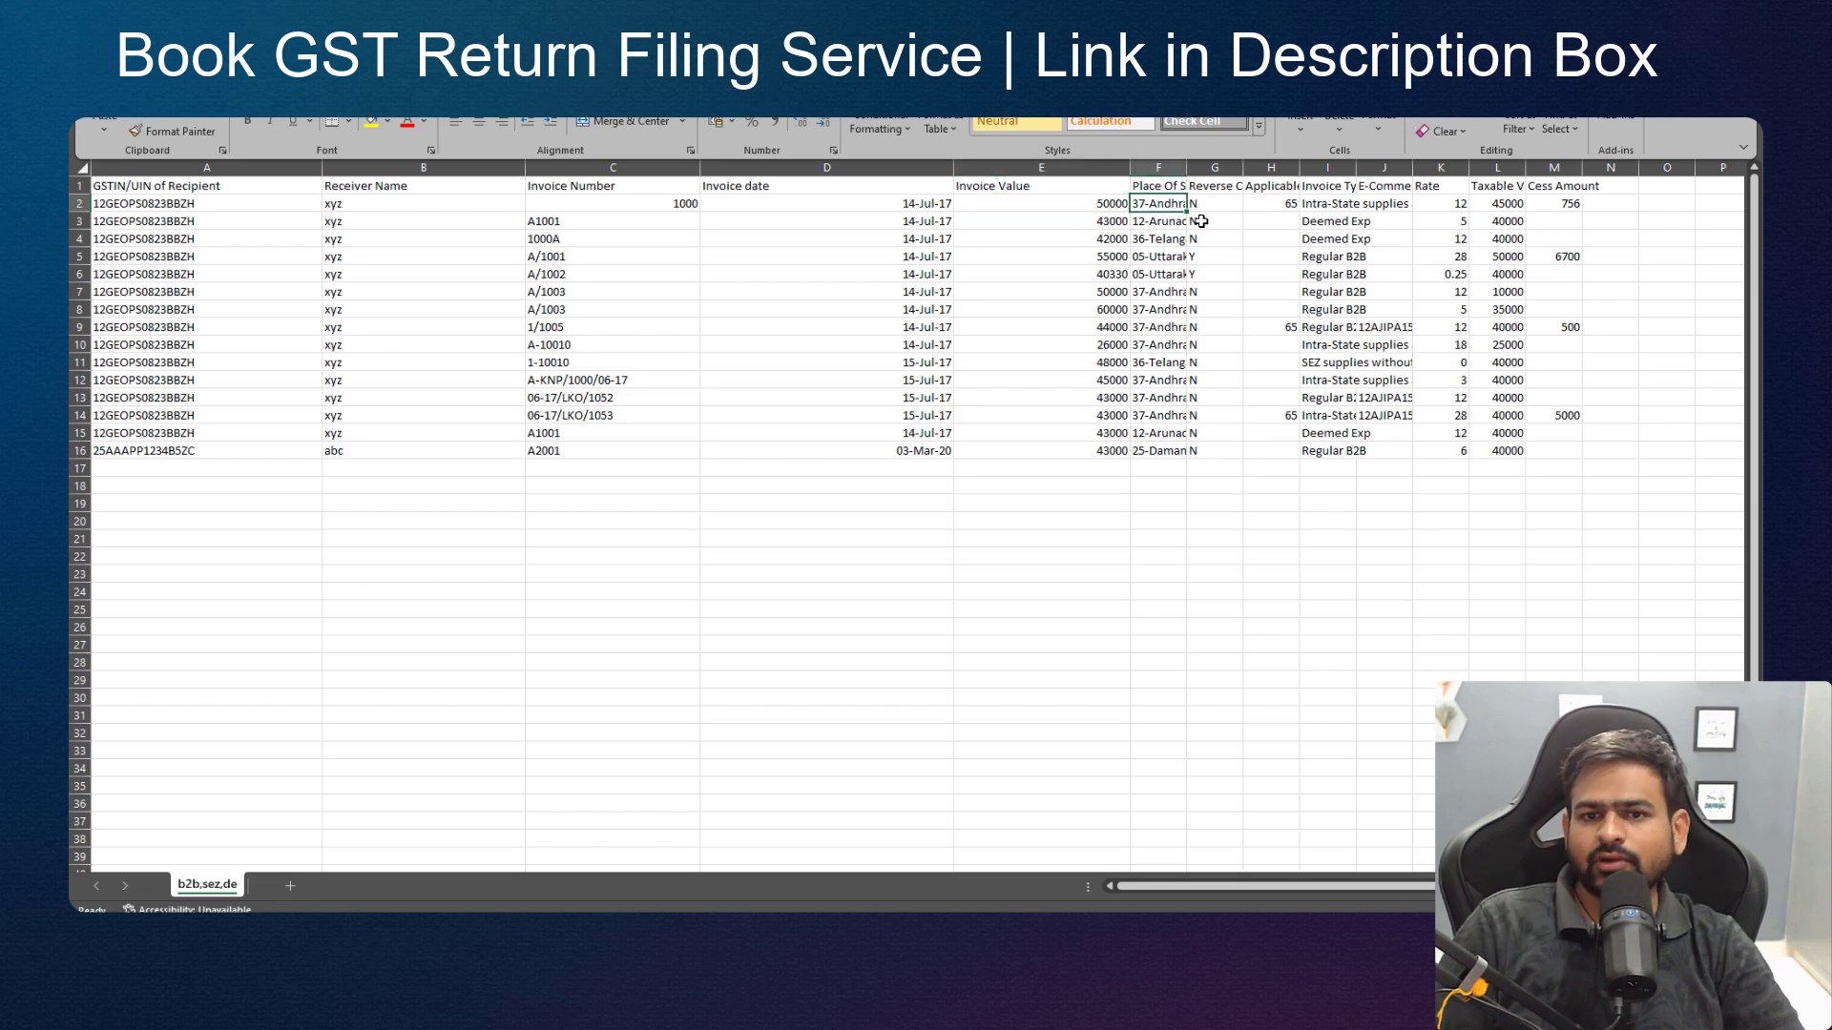
drag(1194, 167, 1561, 170)
click(1412, 222)
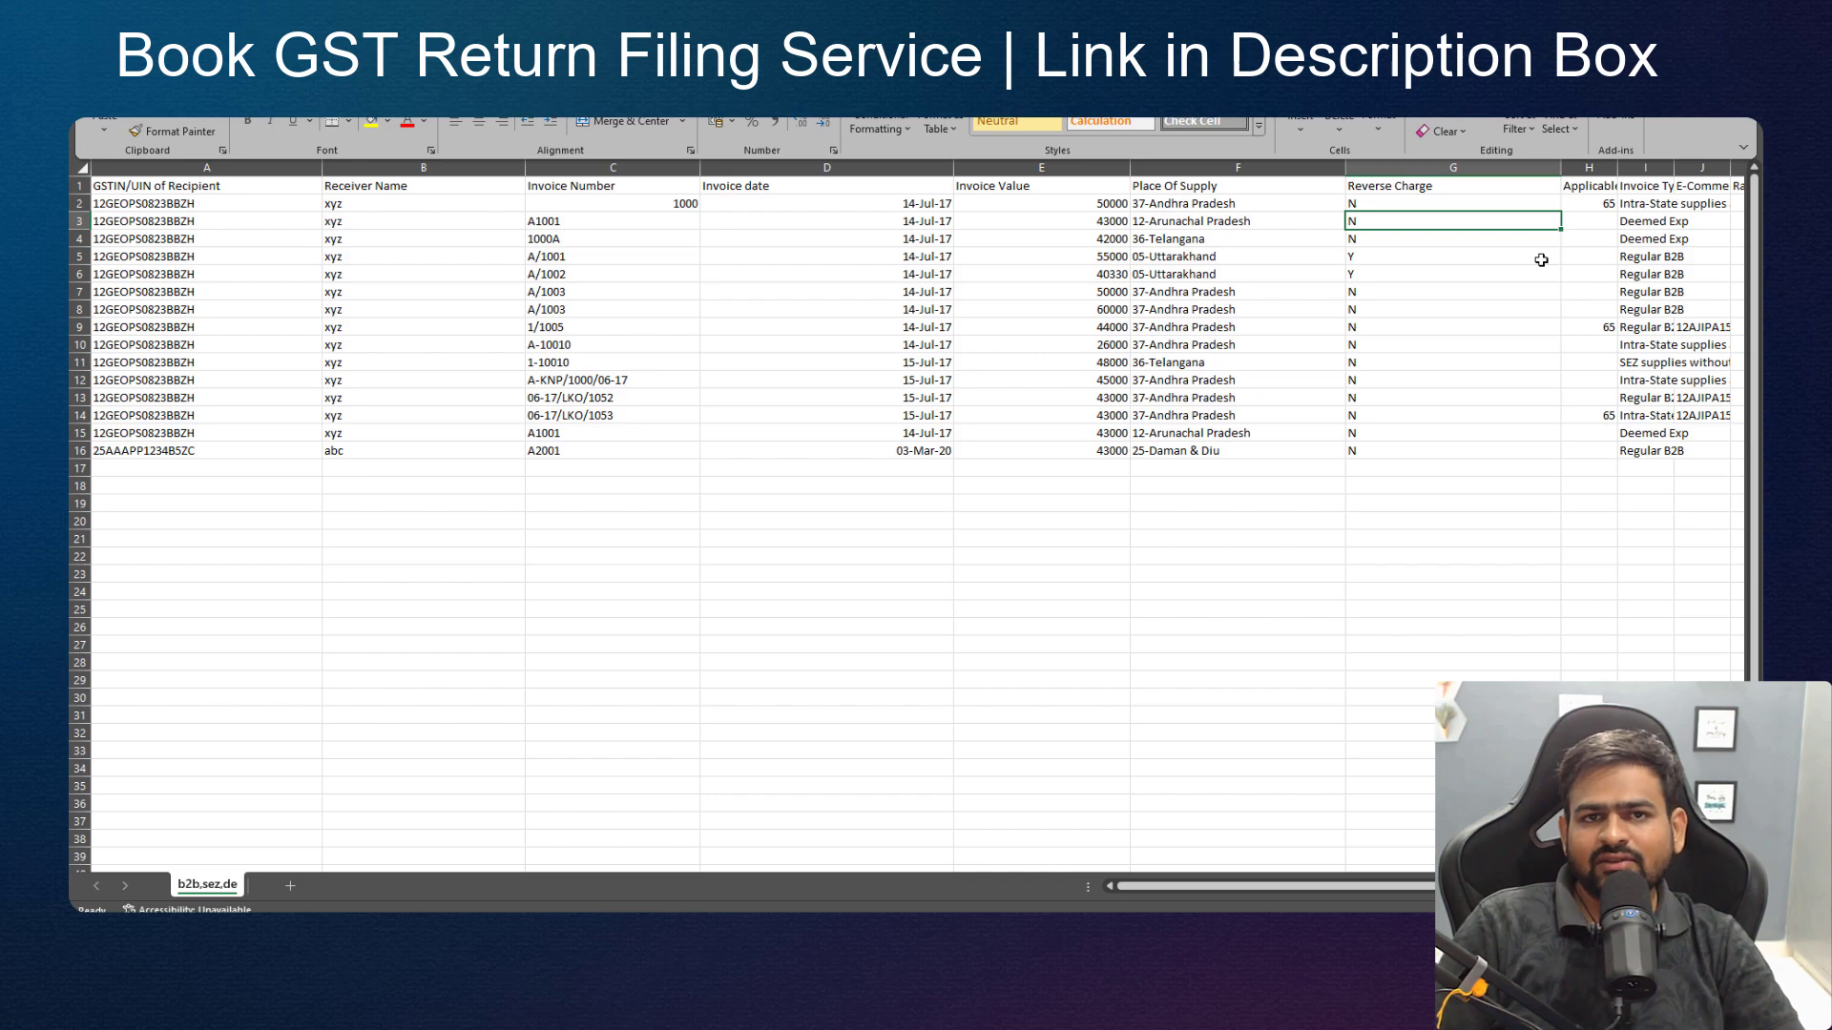
Widen the Invoice Type, E-Commerce GSTIN, Rate and Taxable Value columns, and select sample rows 5 to 7.
key(Right)
key(Right)
key(Right)
key(Right)
key(Right)
key(Right)
key(Right)
key(Right)
key(Right)
key(Right)
key(Right)
key(Right)
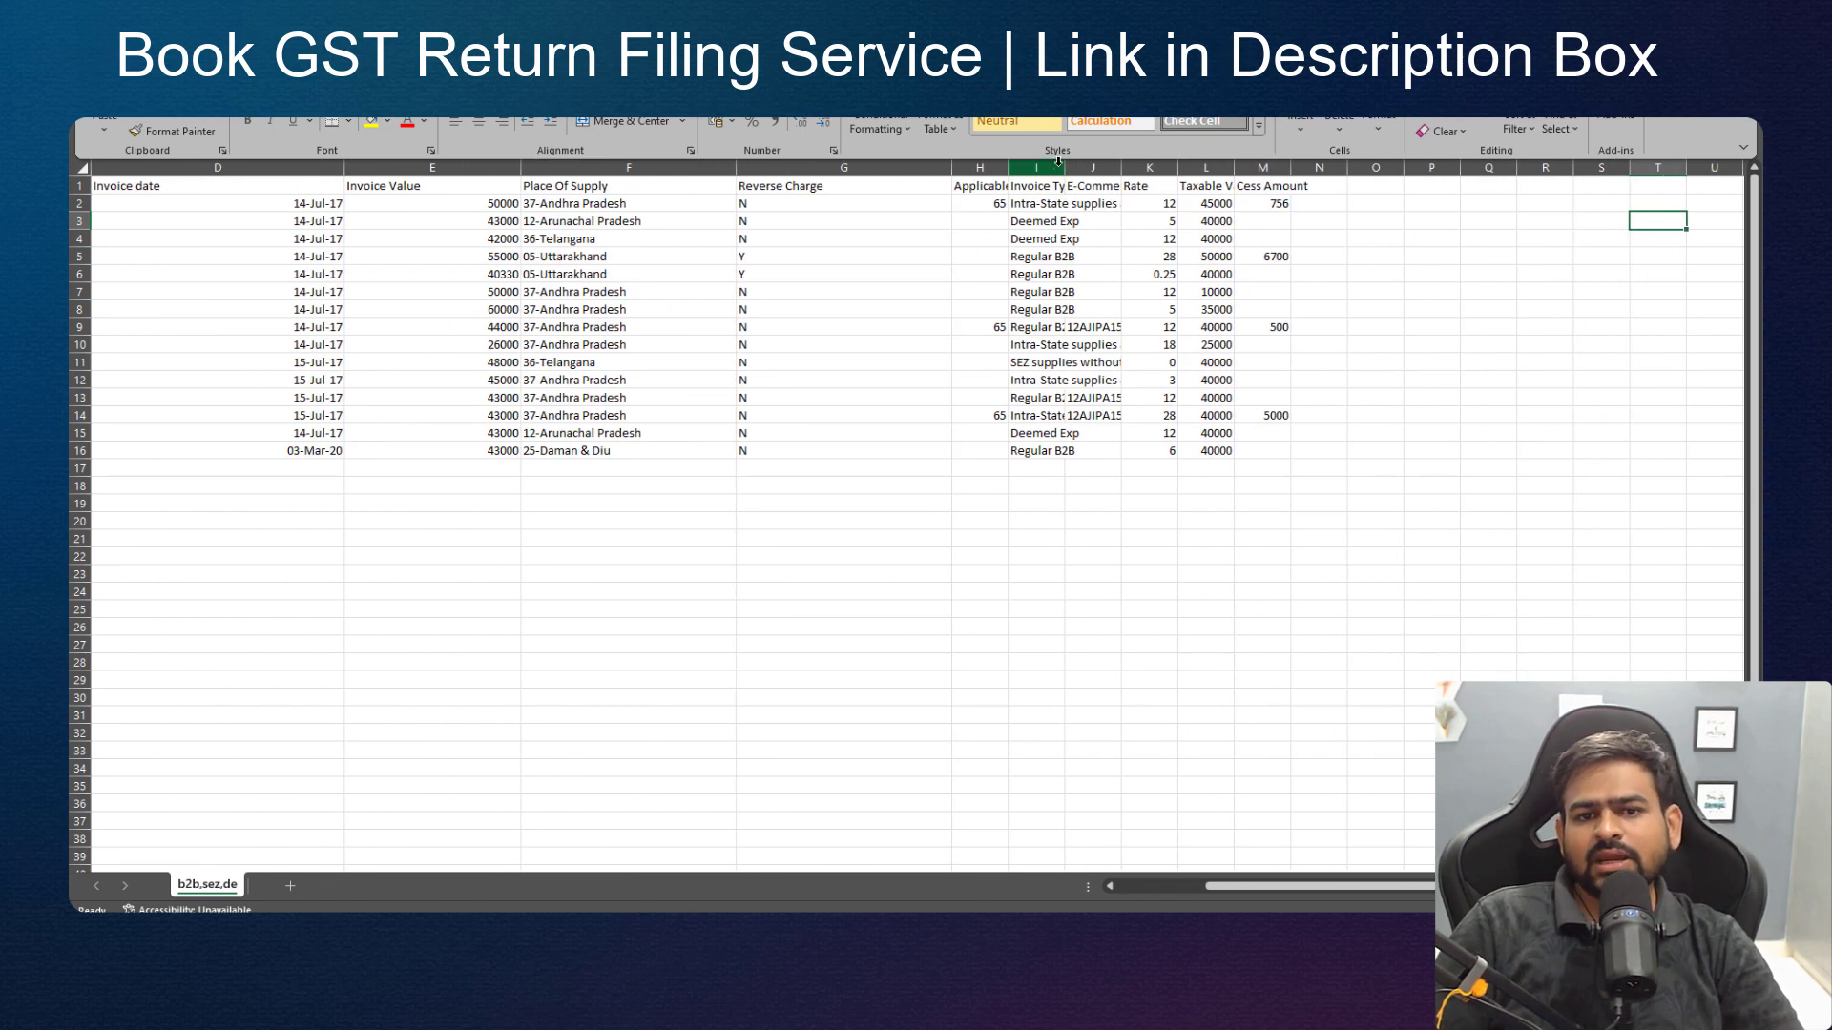
drag(1066, 167, 1276, 167)
click(1052, 277)
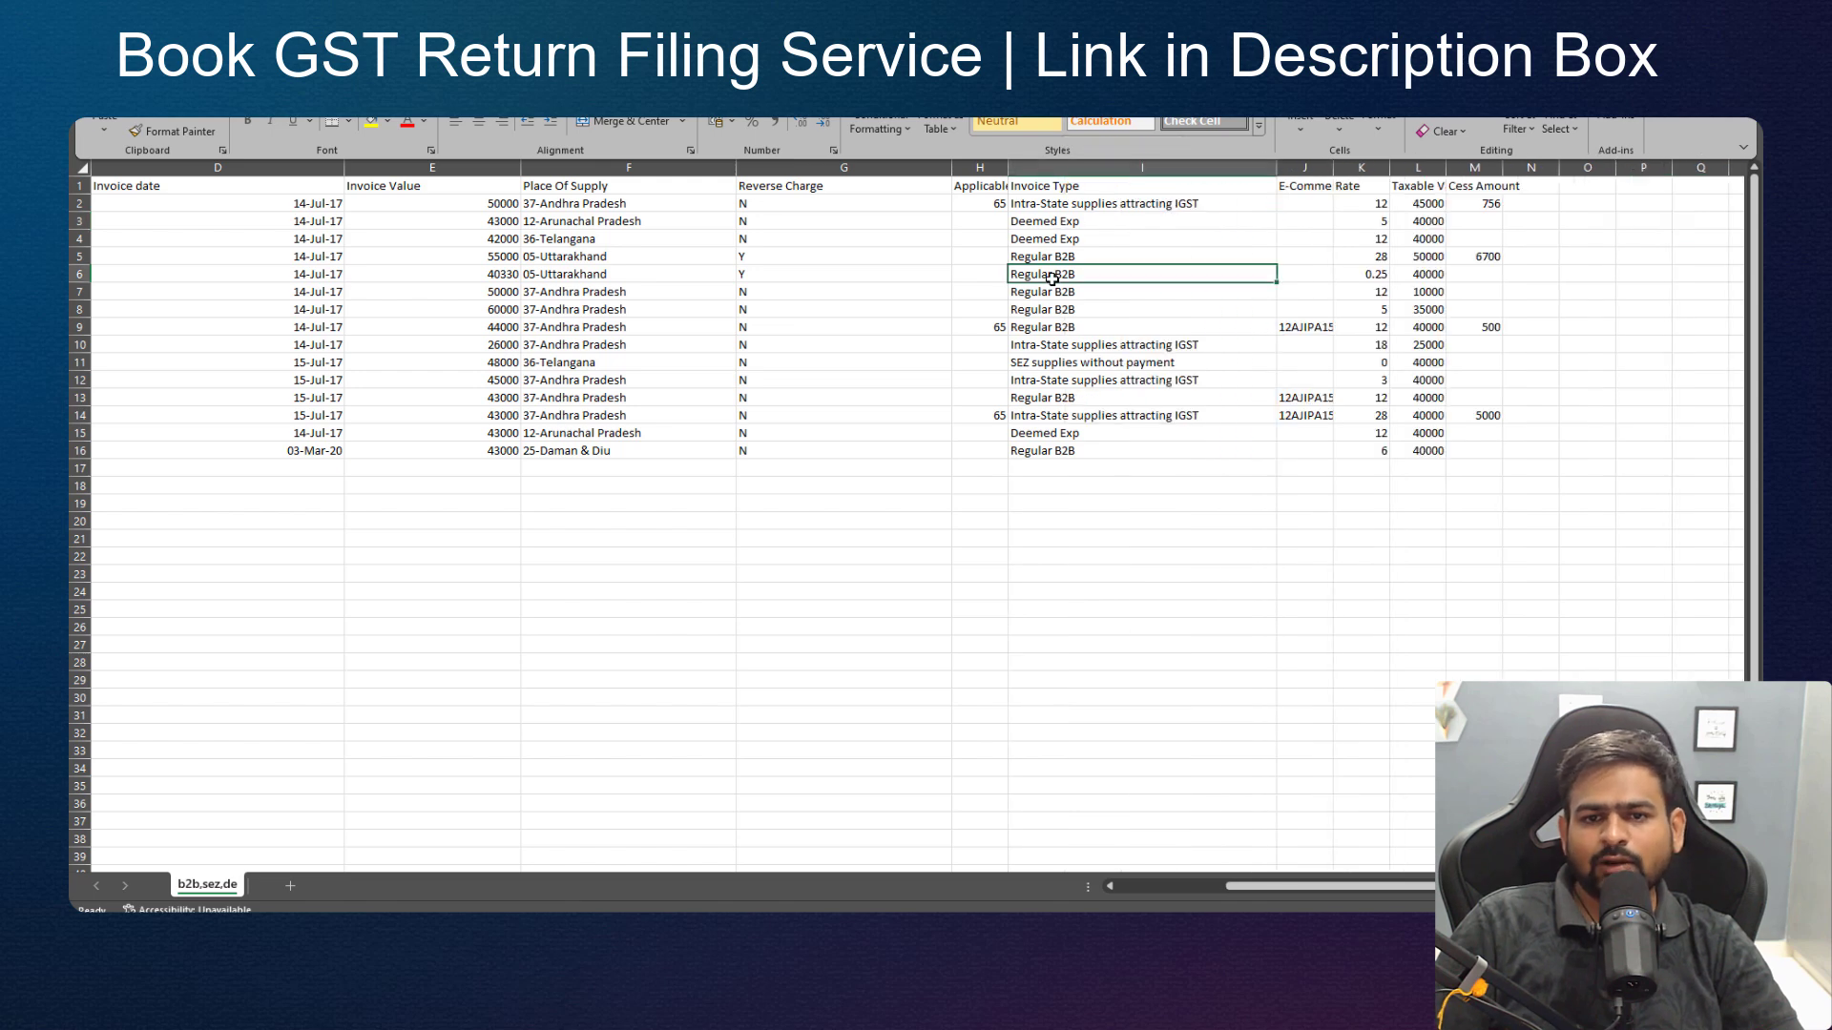
click(1320, 234)
drag(1333, 167, 1630, 166)
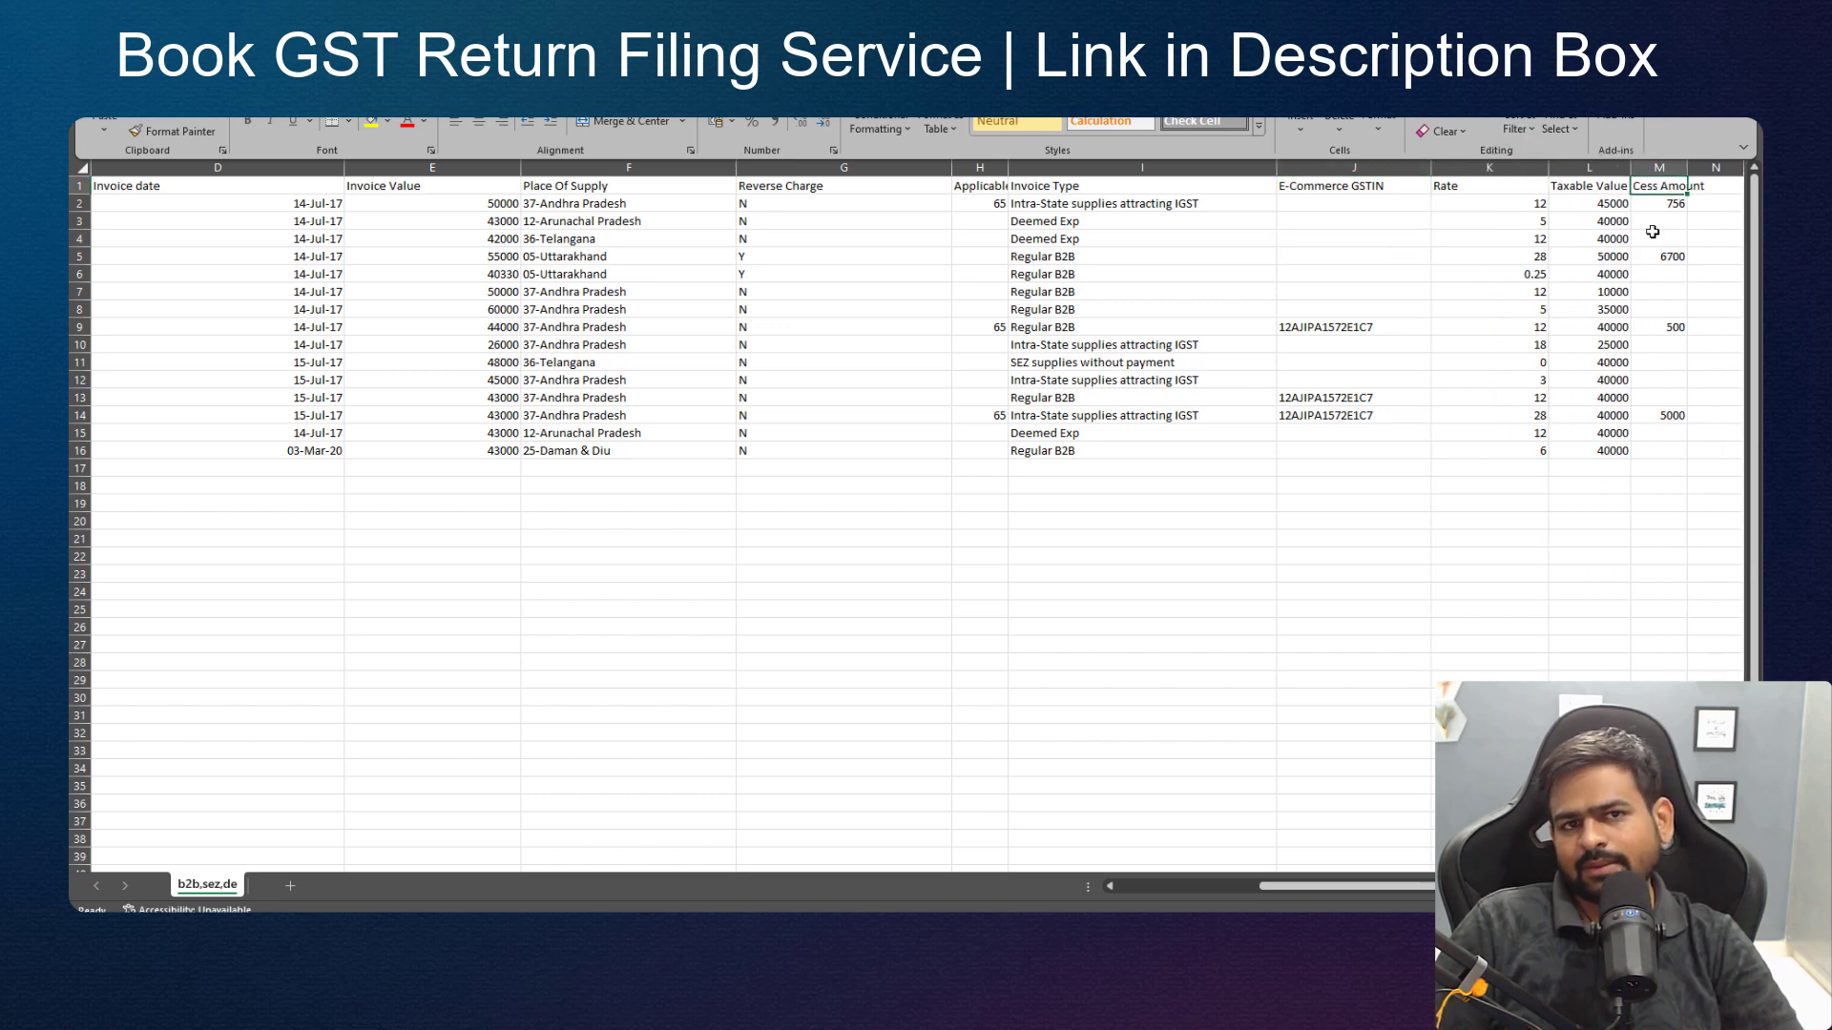
drag(1629, 263, 1355, 292)
drag(80, 256, 80, 291)
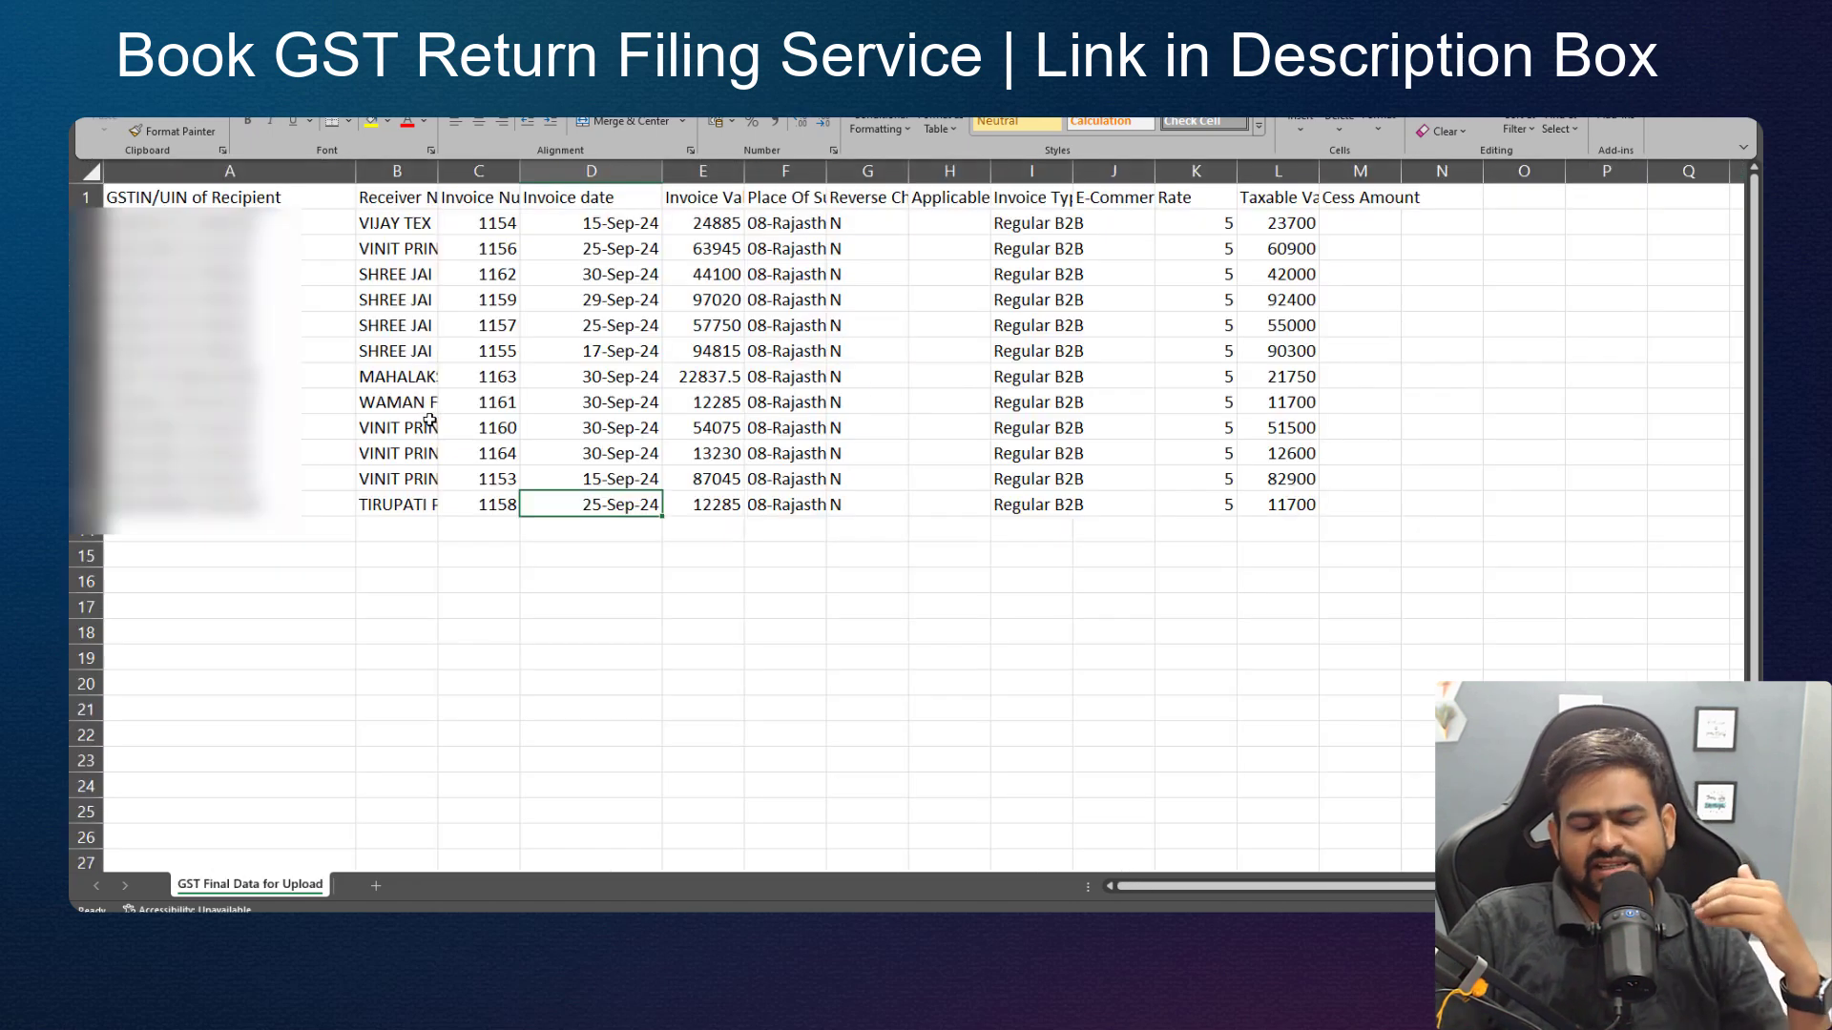
Examine the recipient GSTIN, invoice number, date, place of supply, reverse charge, invoice type, rate and taxable value entries in the GST Final Data for Upload sheet.
click(328, 273)
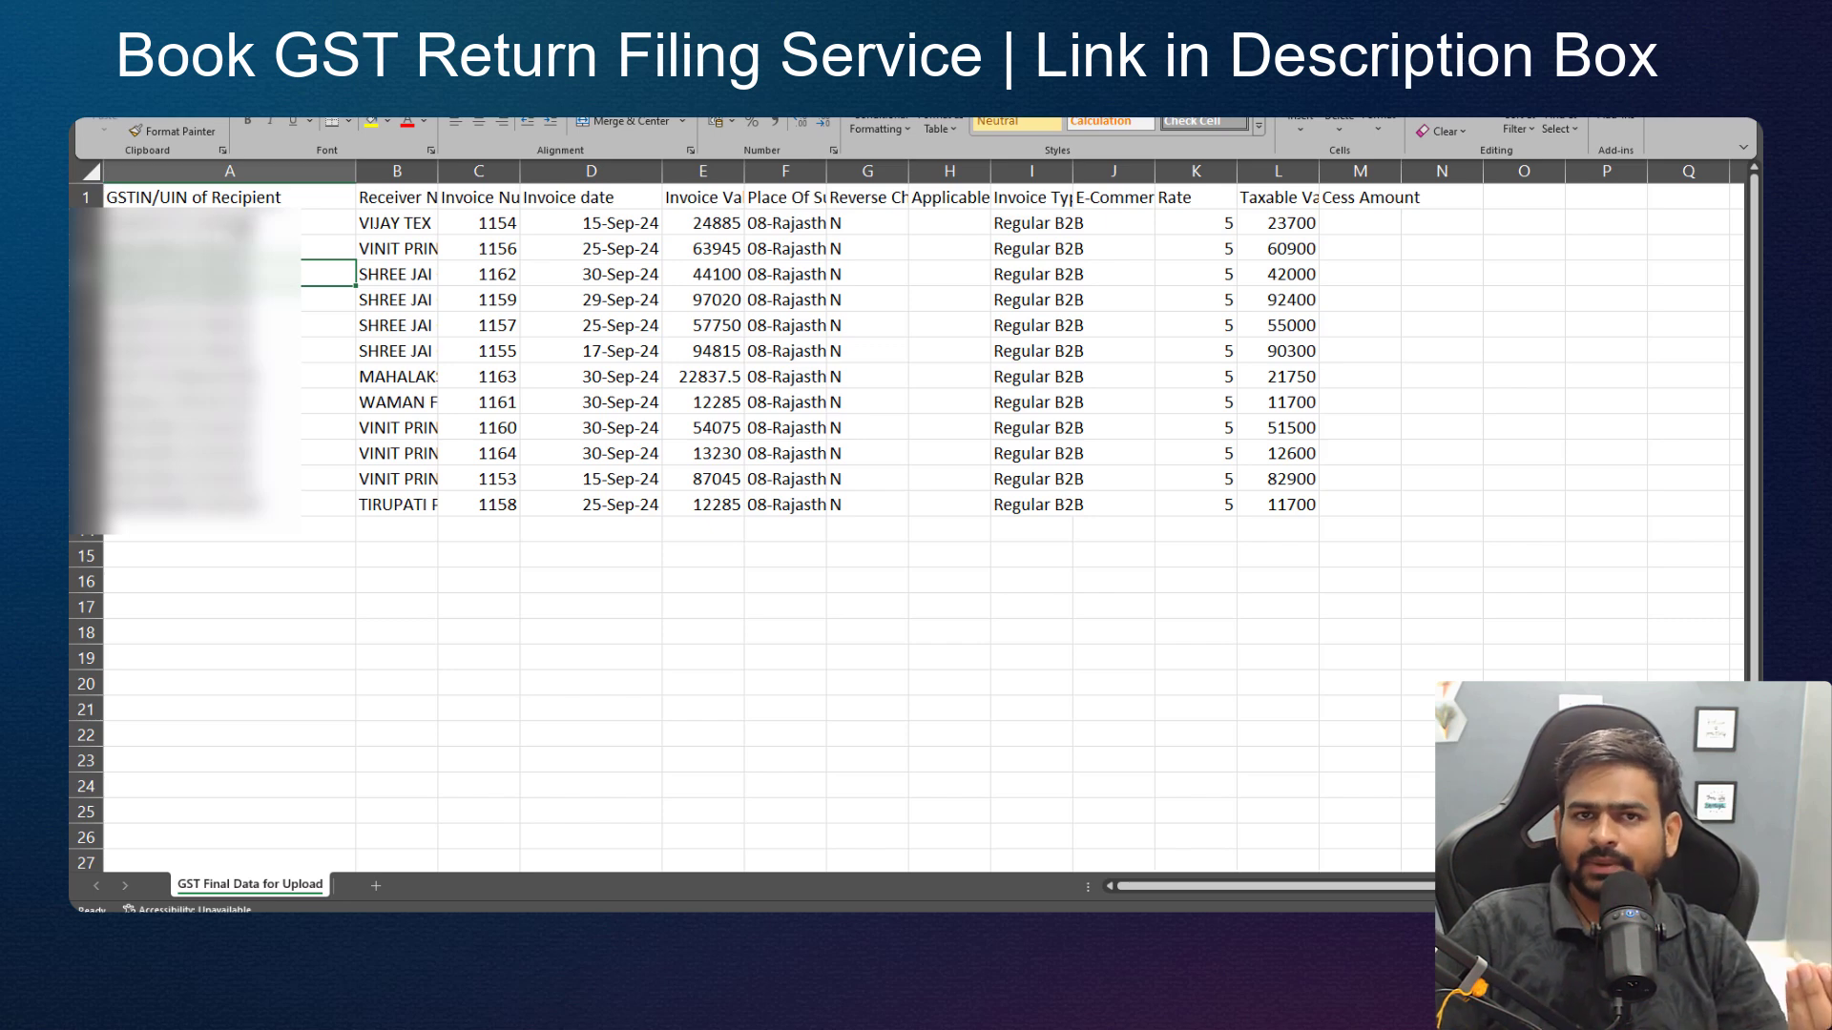
click(239, 227)
click(456, 251)
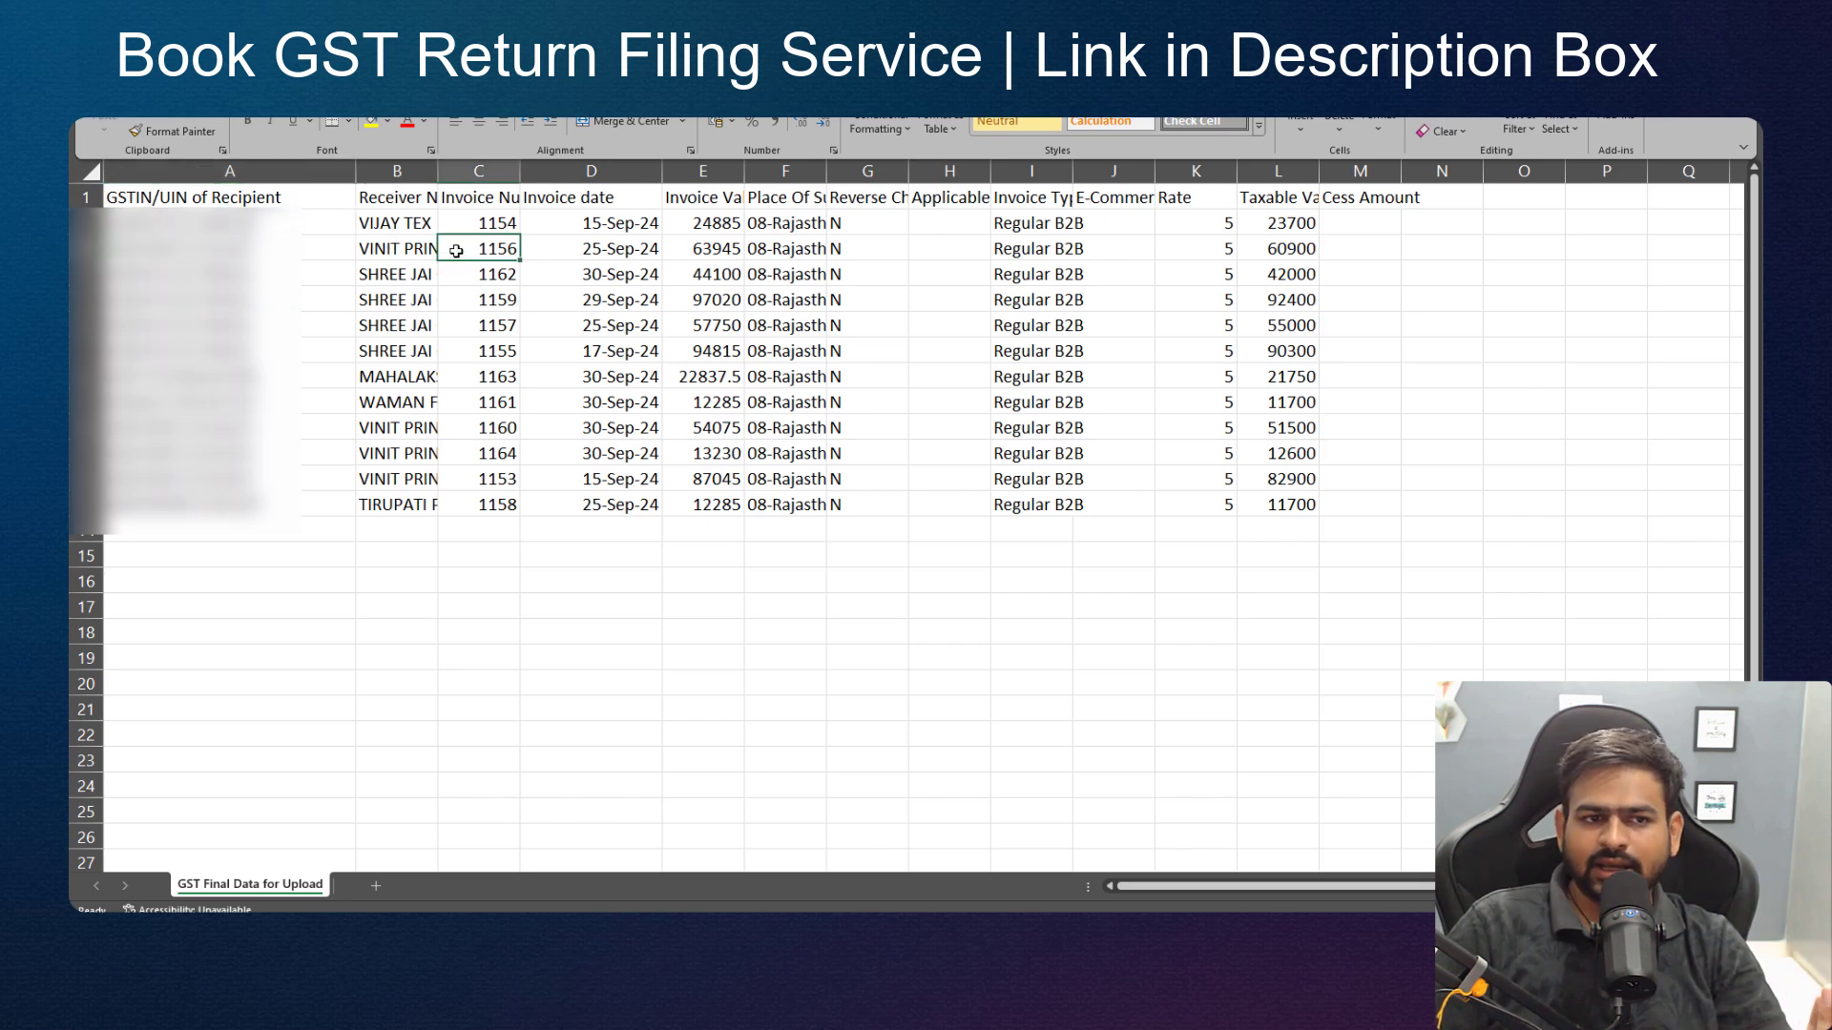
click(629, 232)
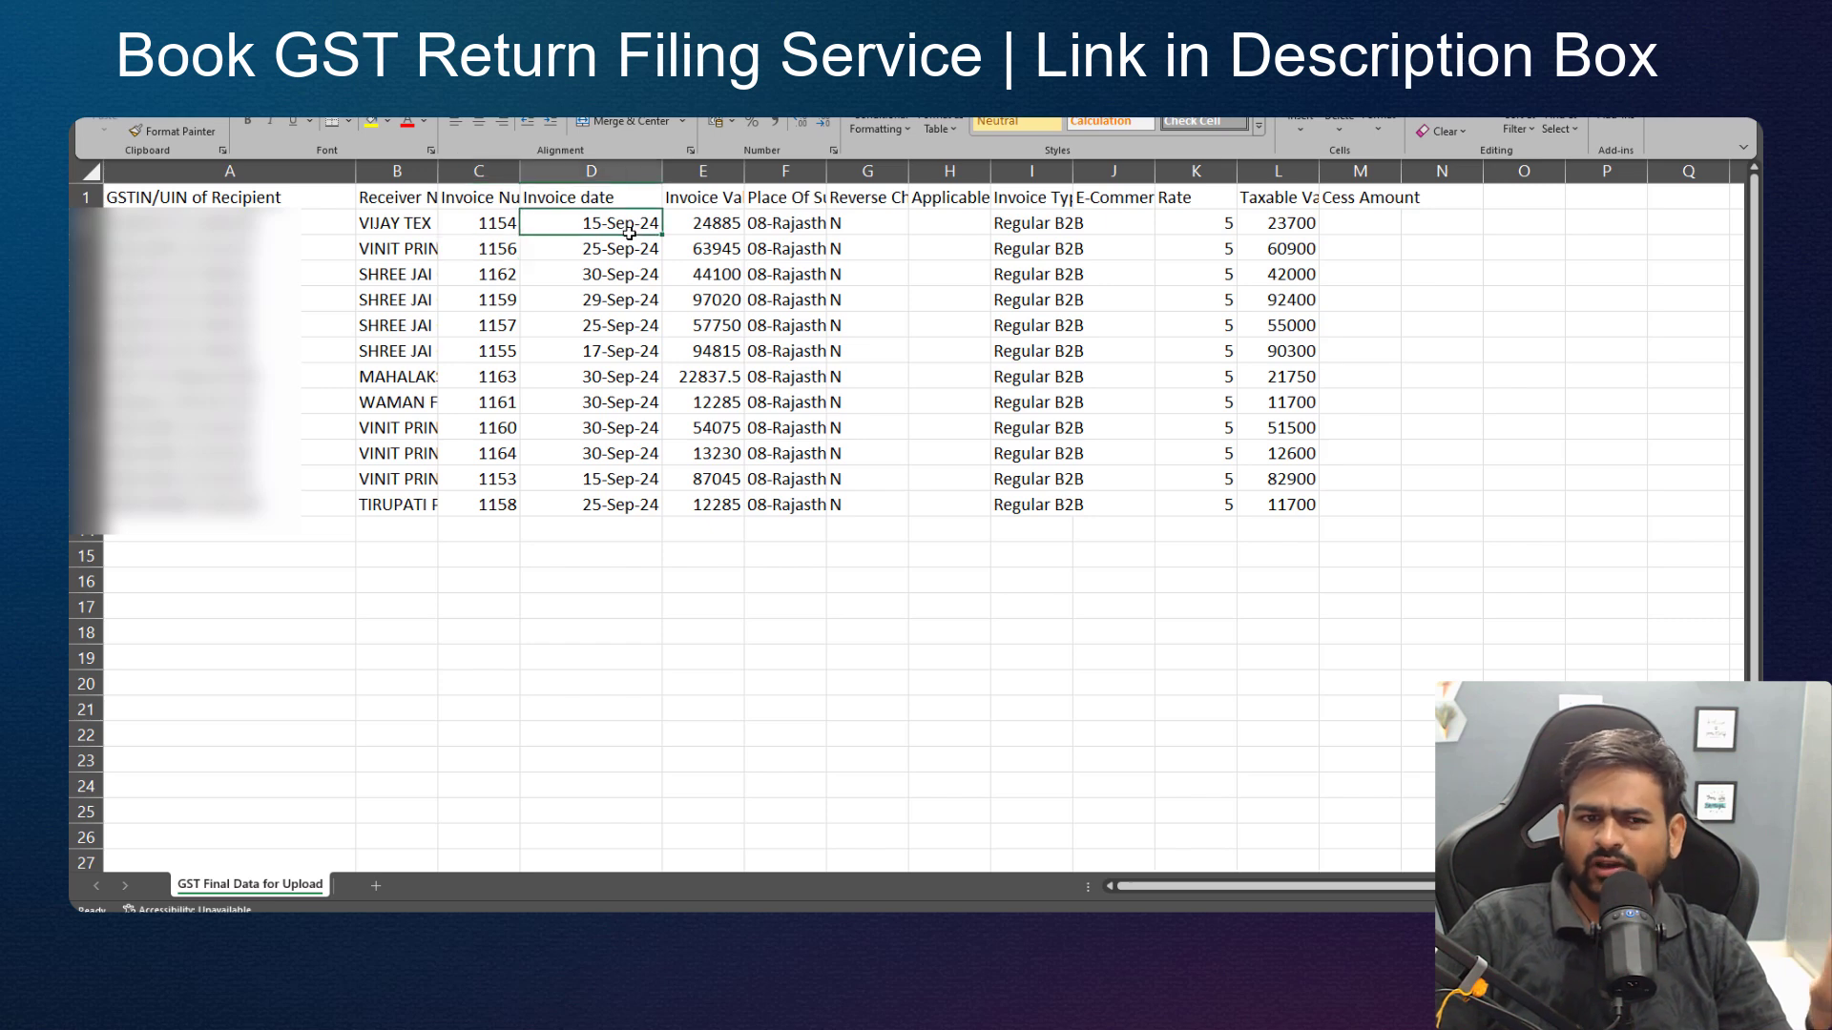
click(754, 229)
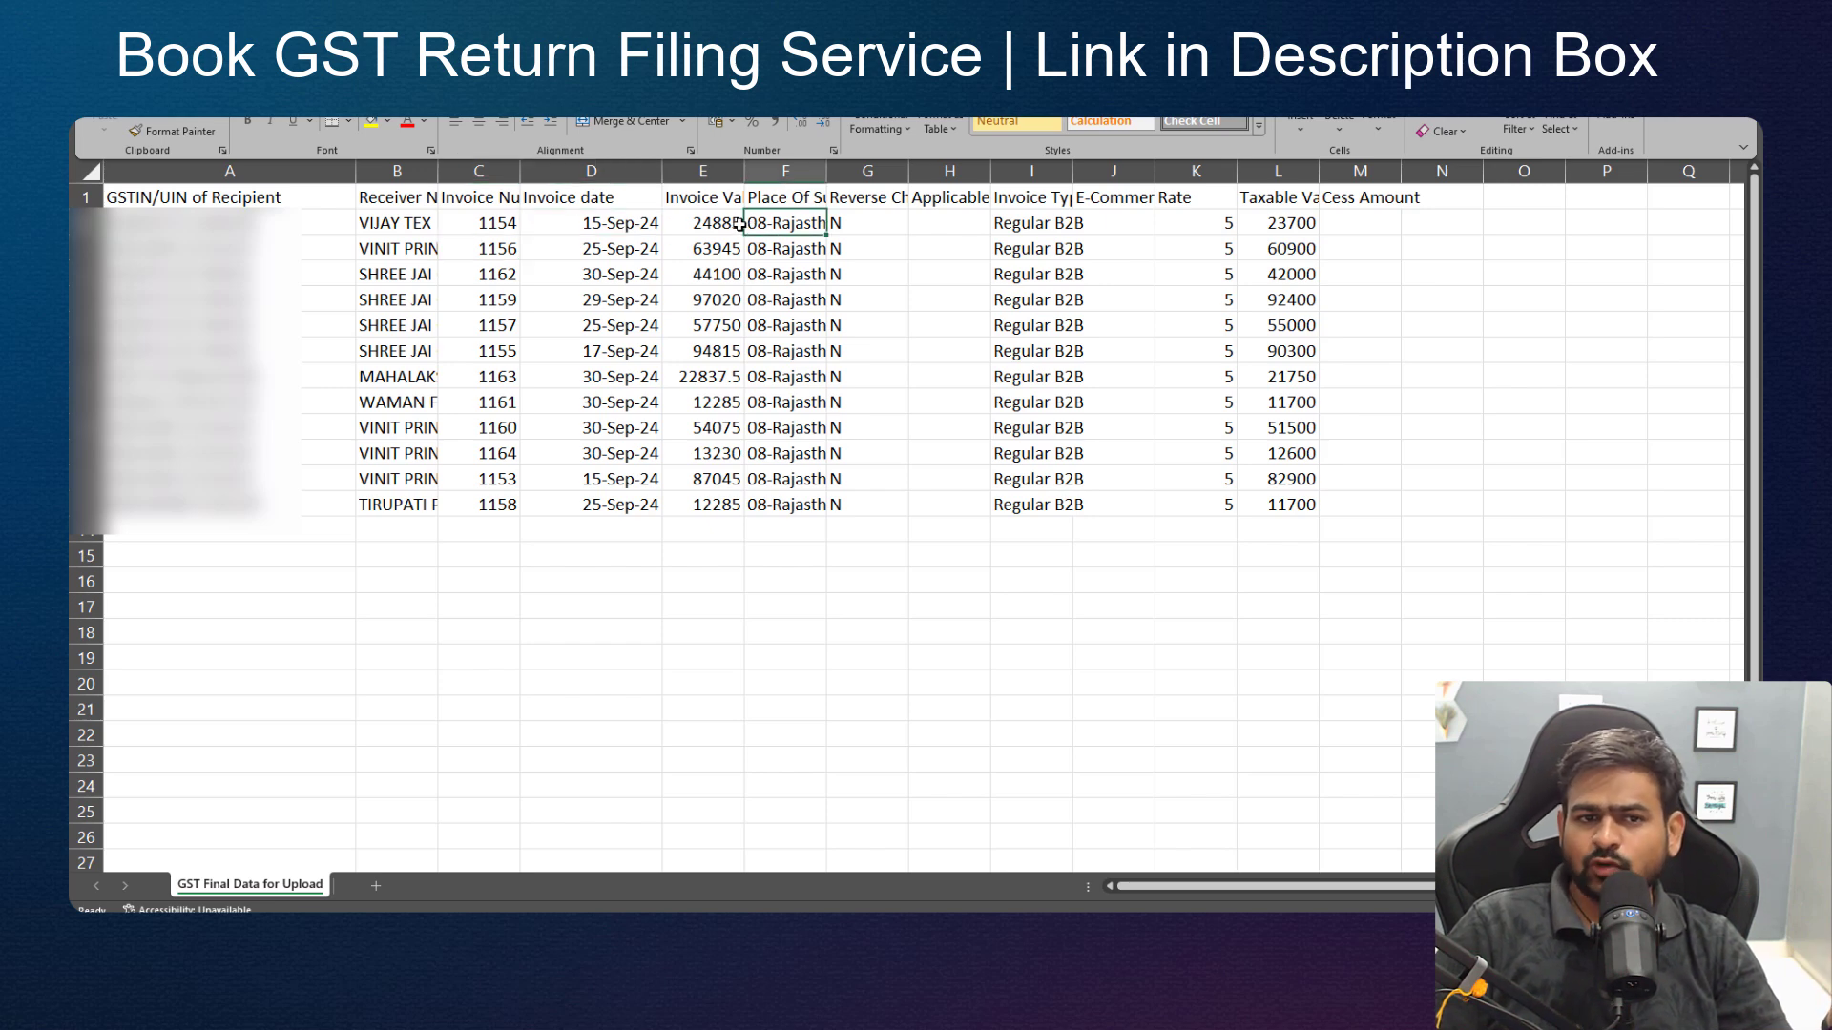
click(887, 229)
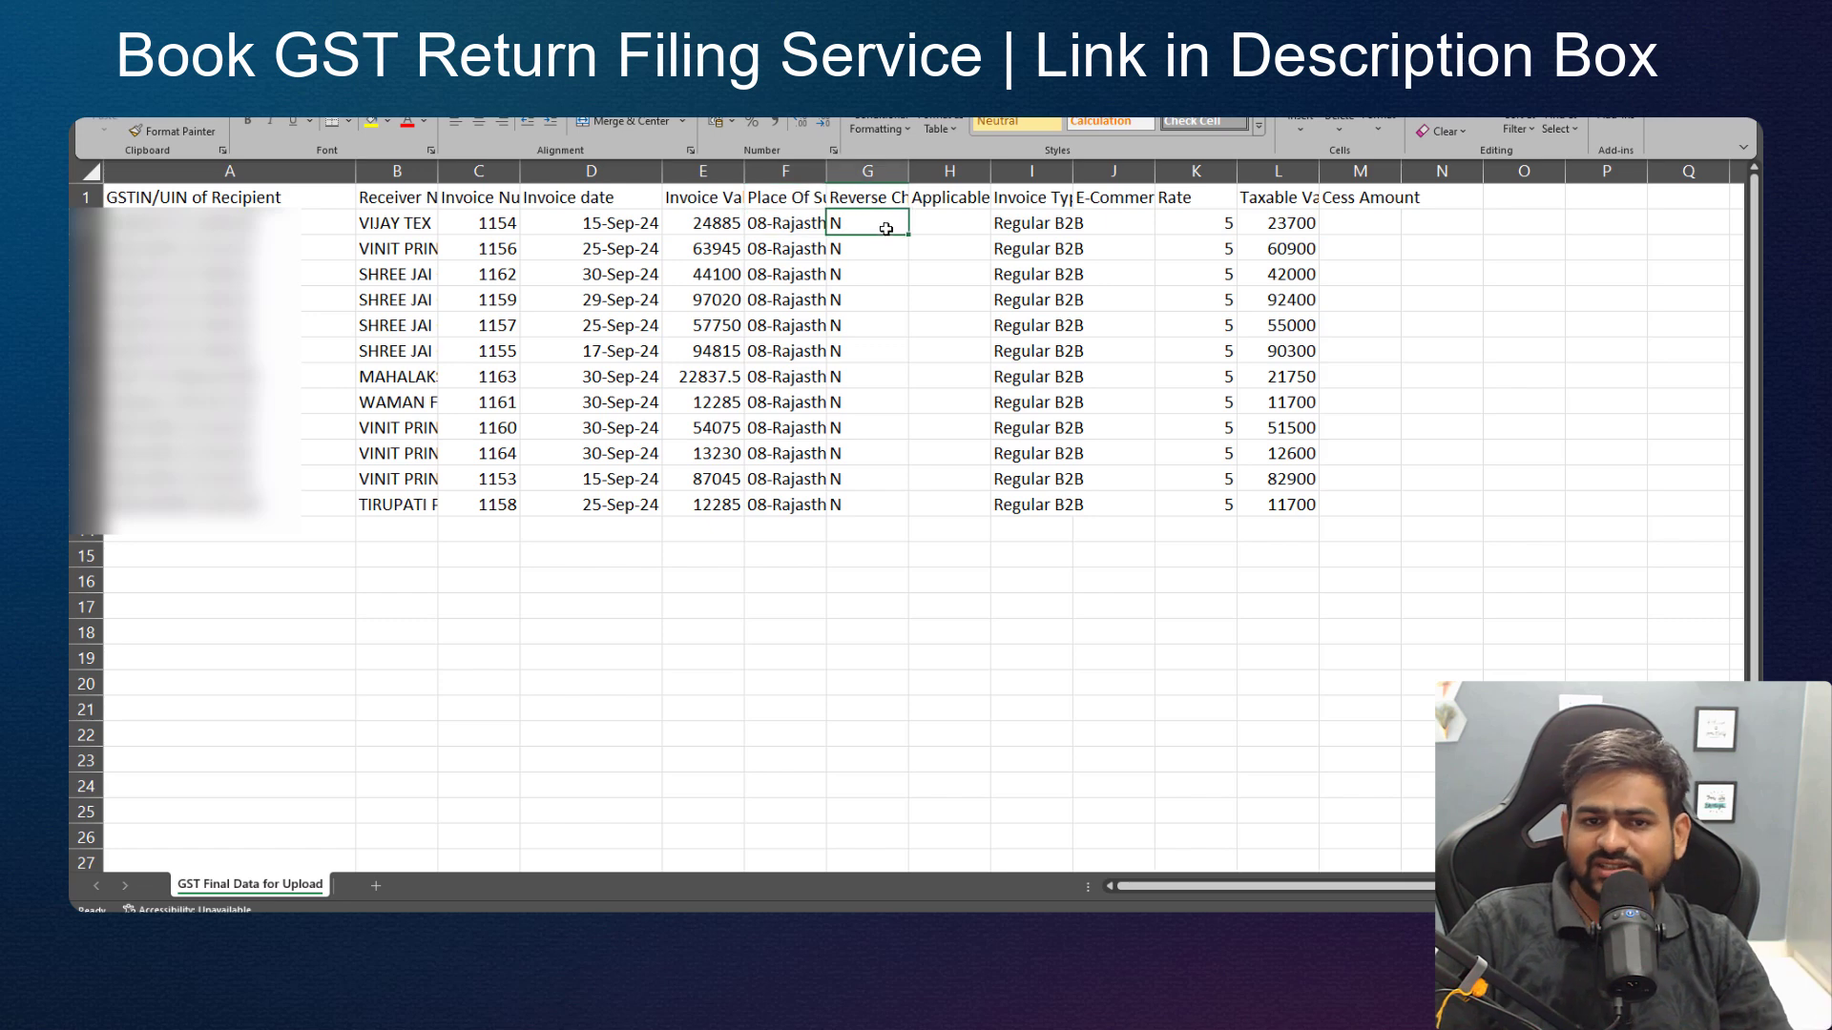
click(1036, 222)
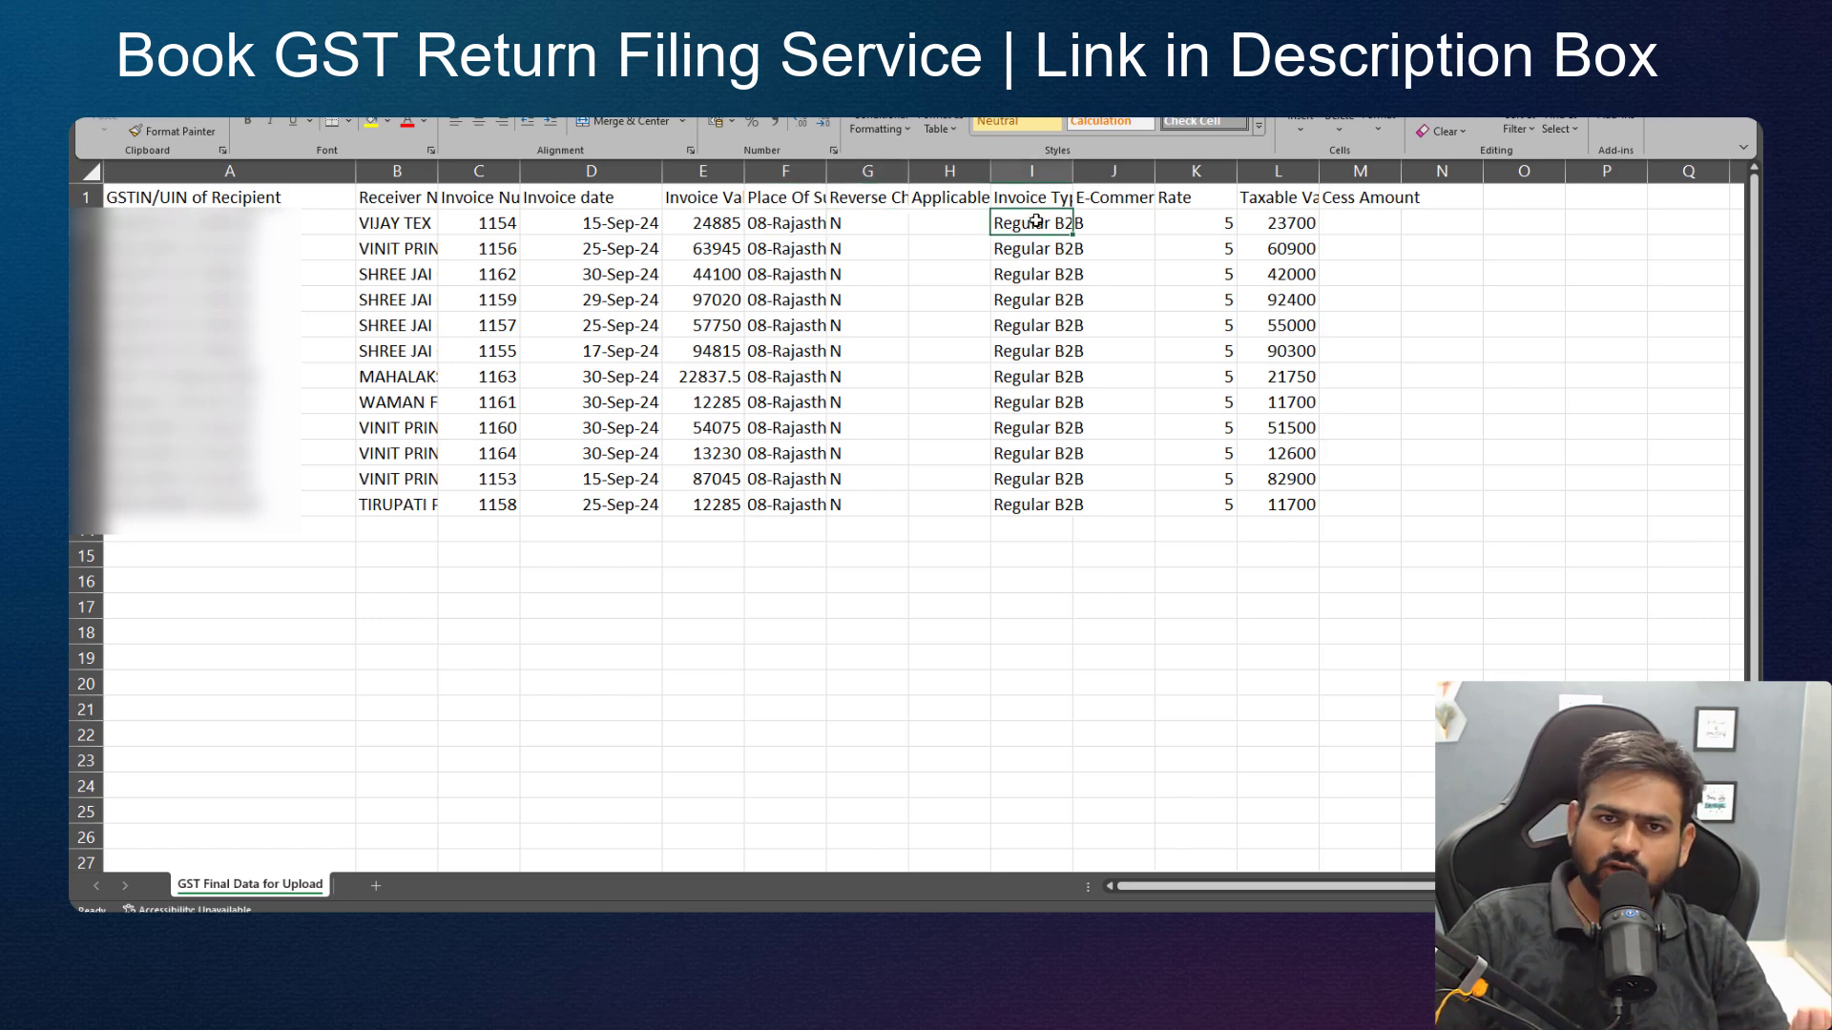
click(1204, 226)
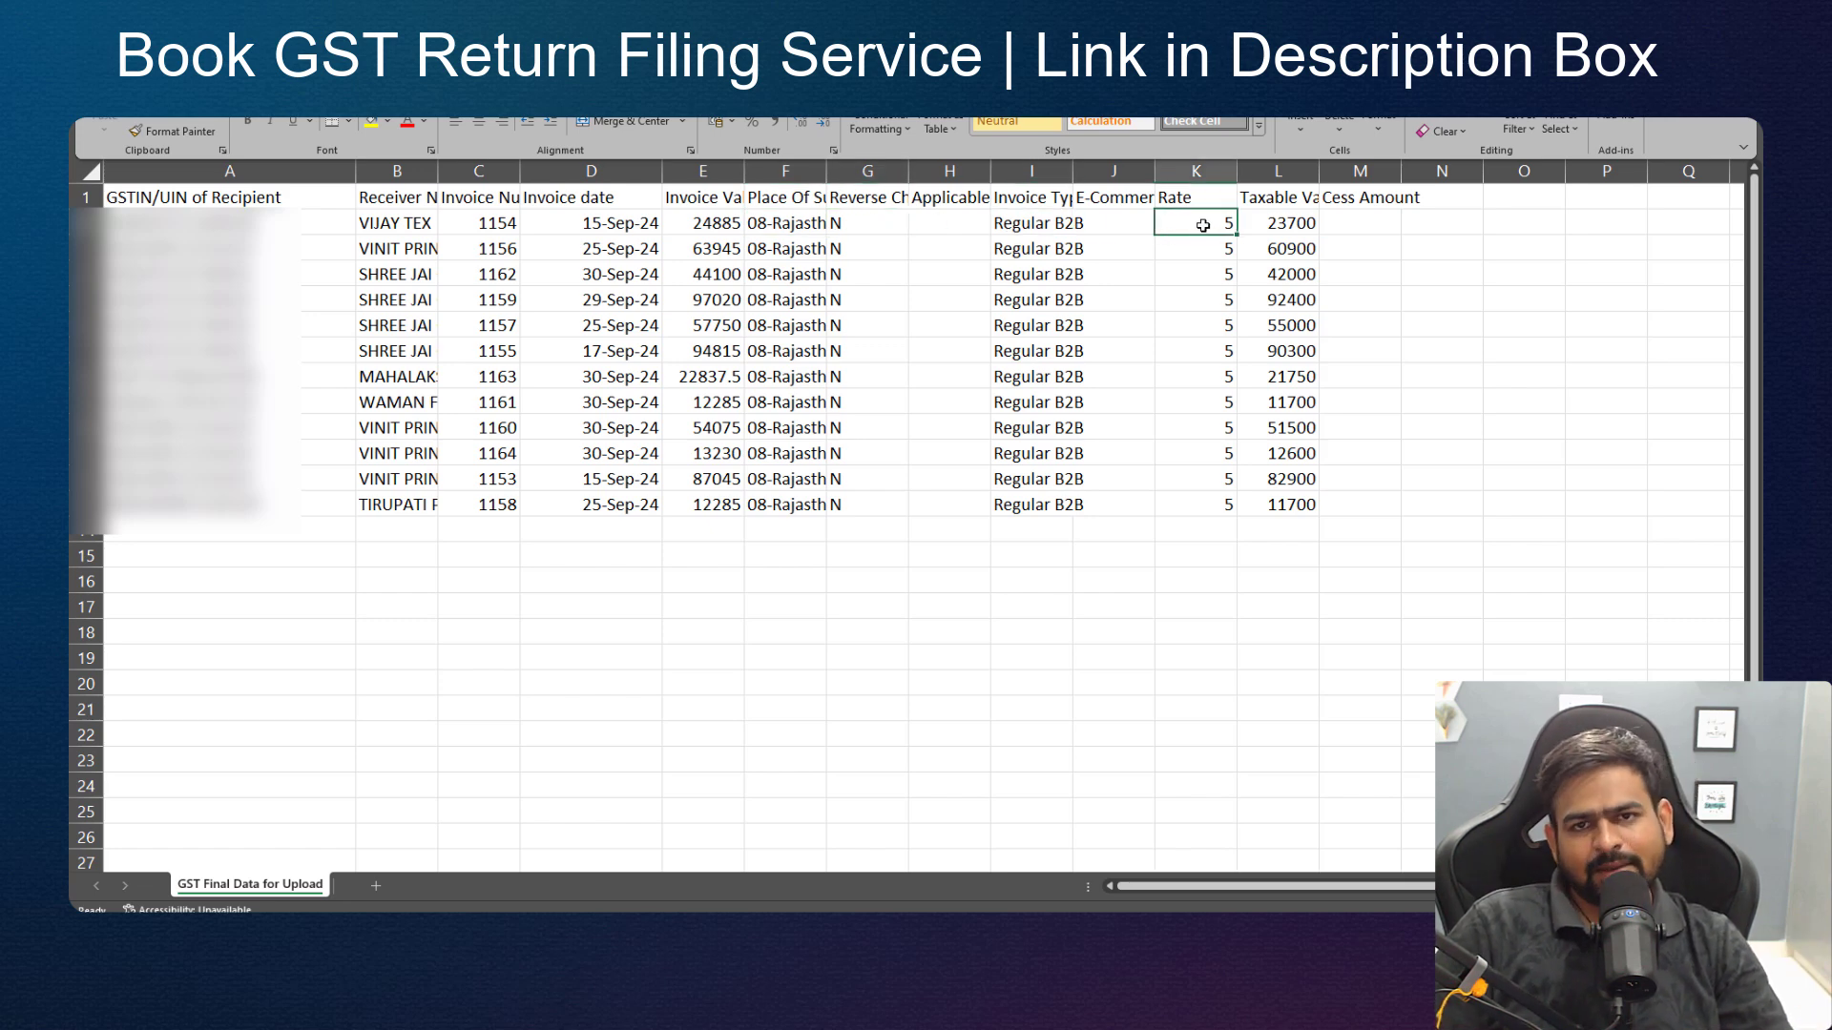
click(1269, 228)
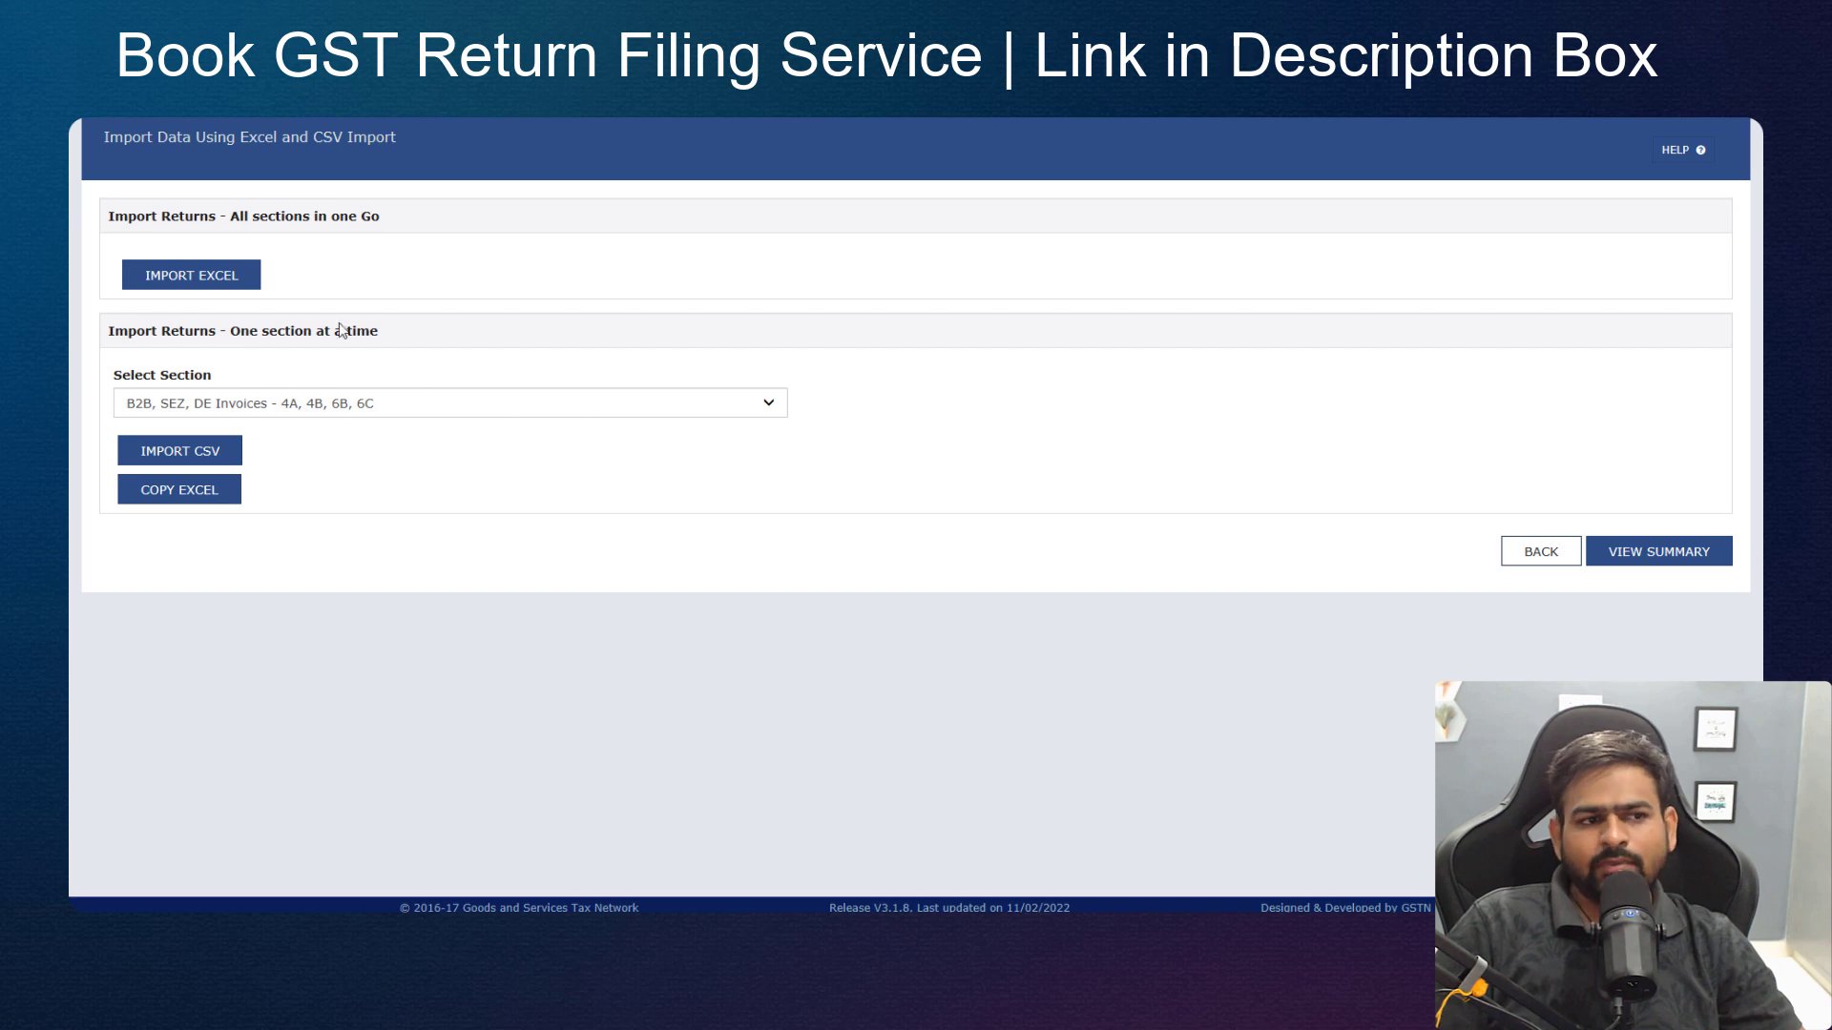
Switch to the GST Offline Tool and import GST Final Data for Upload.csv into the B2B, SEZ, DE Invoices - 4A, 4B, 6B, 6C section.
click(134, 465)
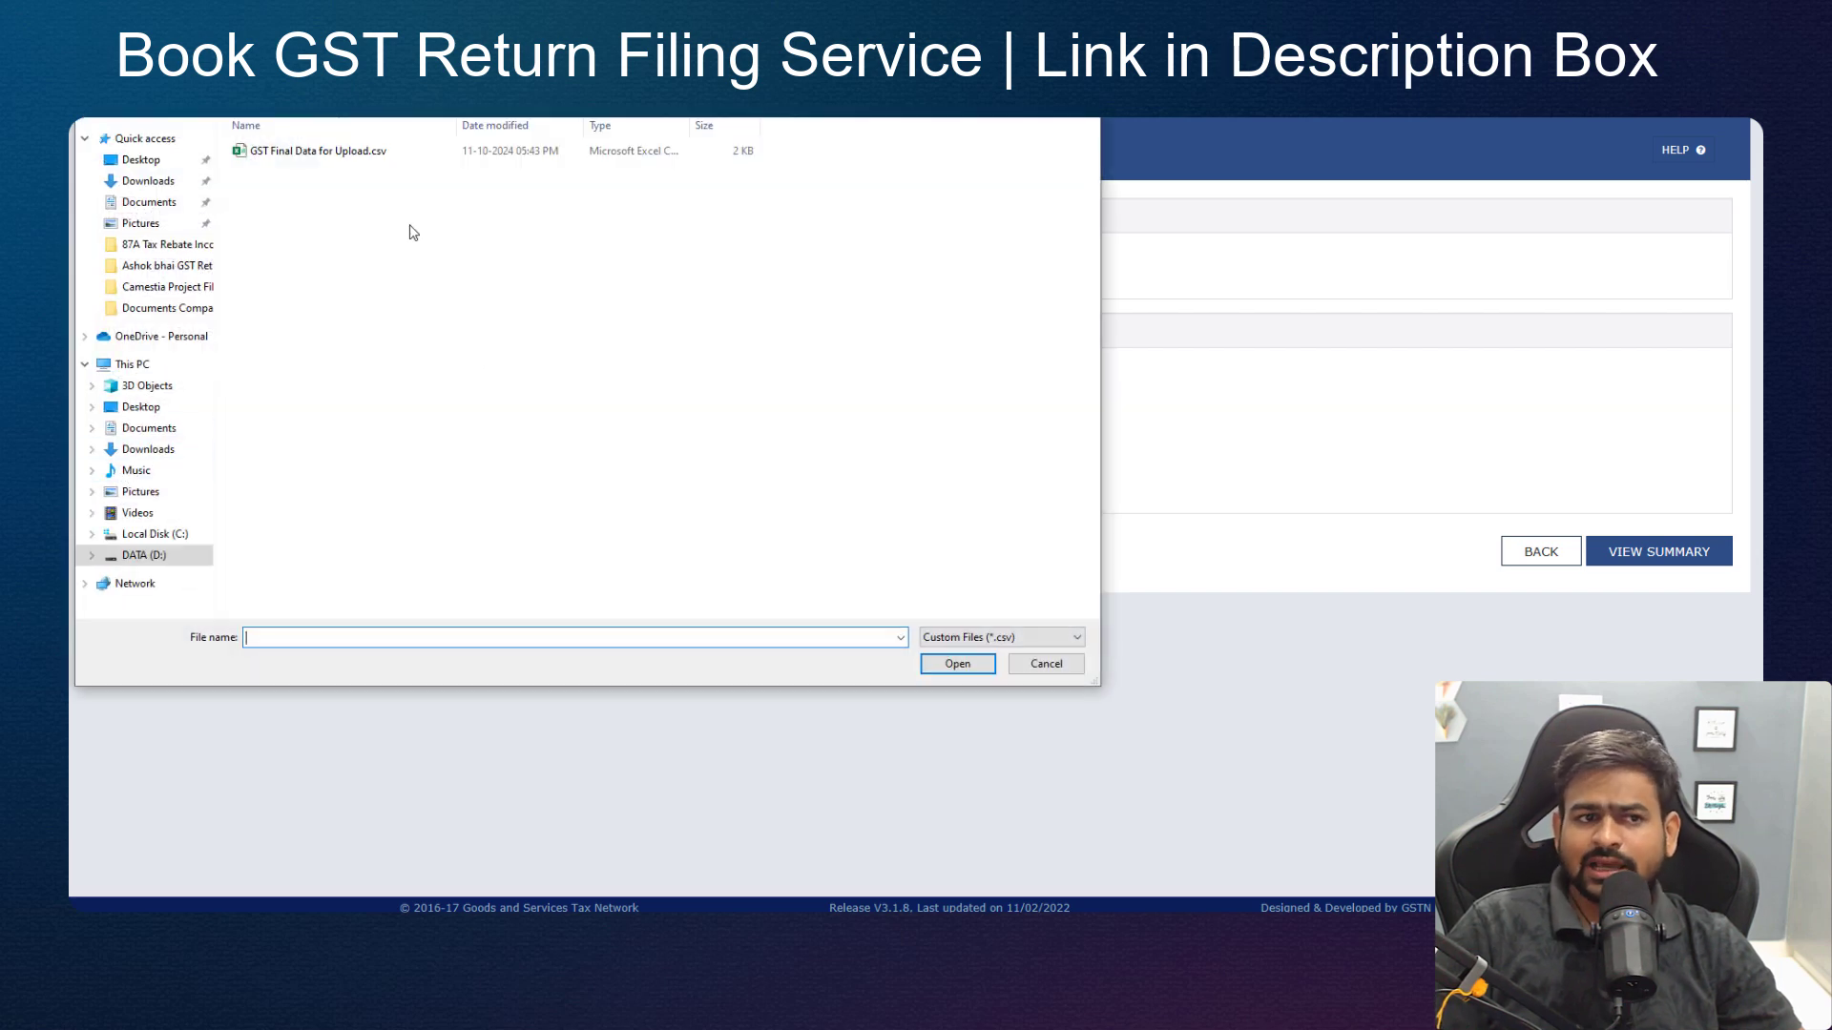
click(305, 151)
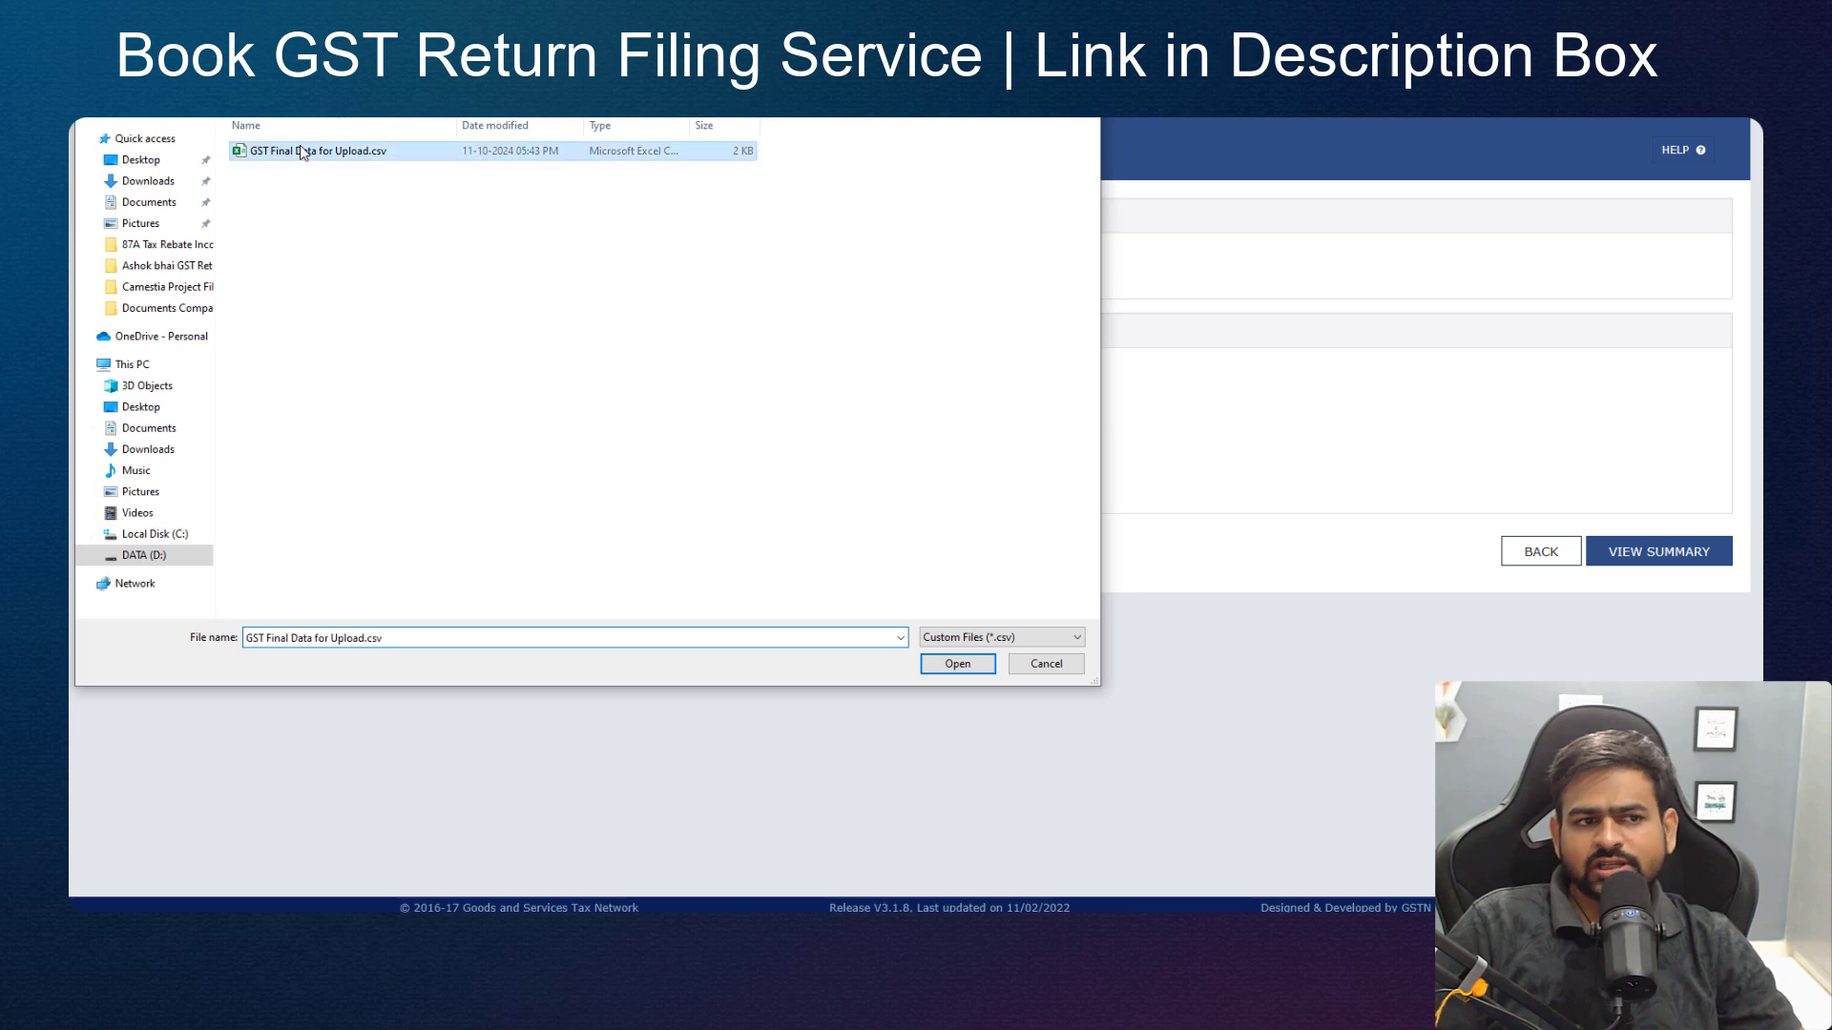
click(955, 663)
drag(856, 200, 1023, 229)
click(1661, 625)
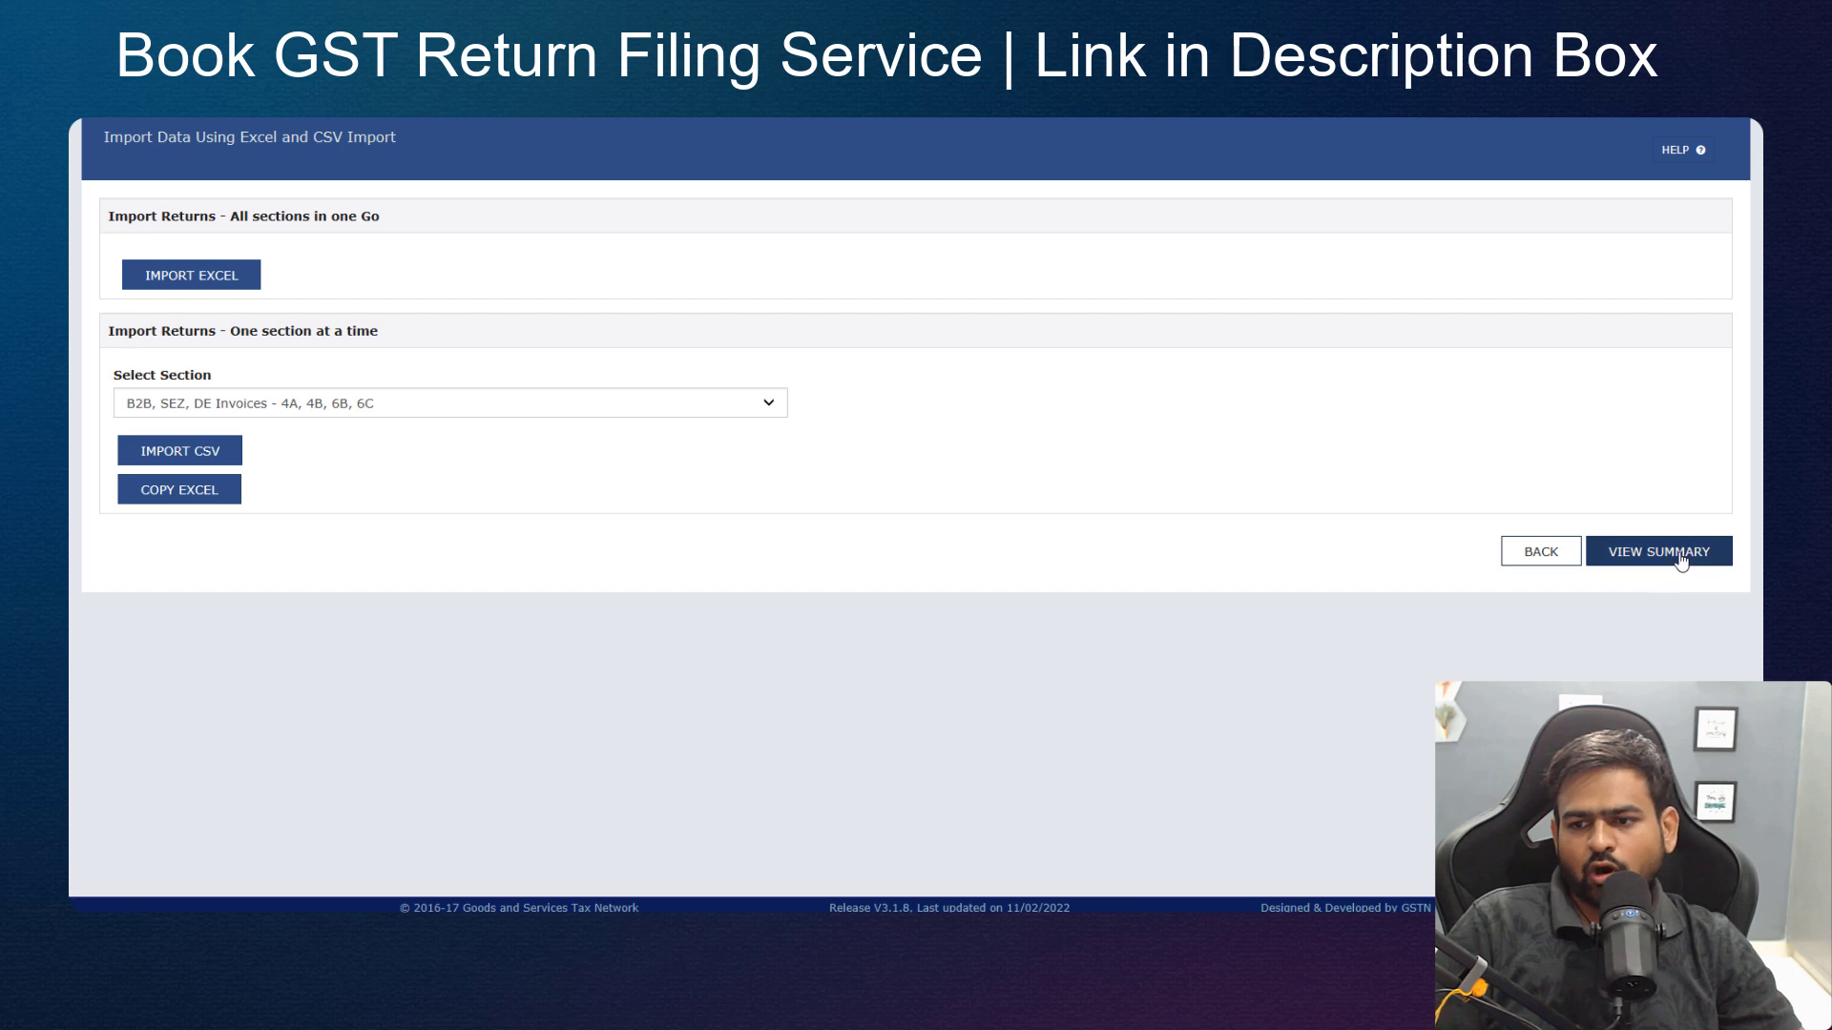
View the return summary and check the number of invoices, total central tax and total State/UT tax for the B2B section.
click(1671, 553)
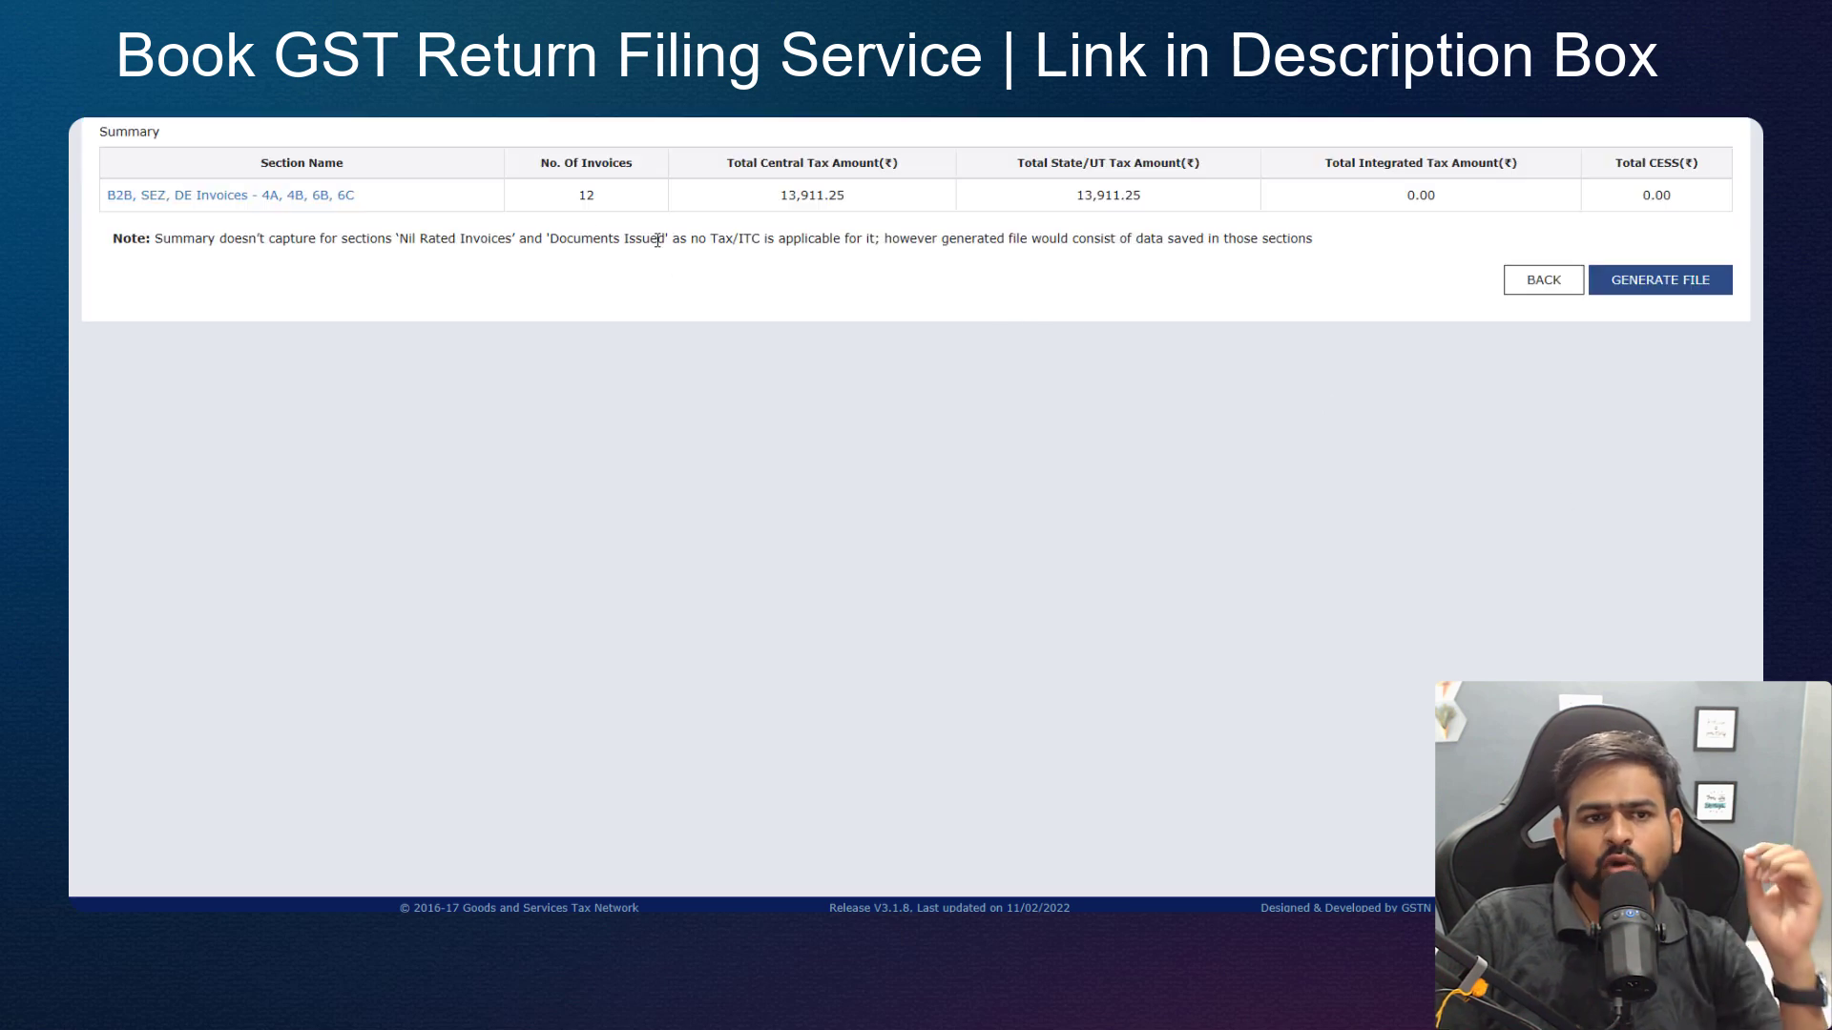
double_click(577, 198)
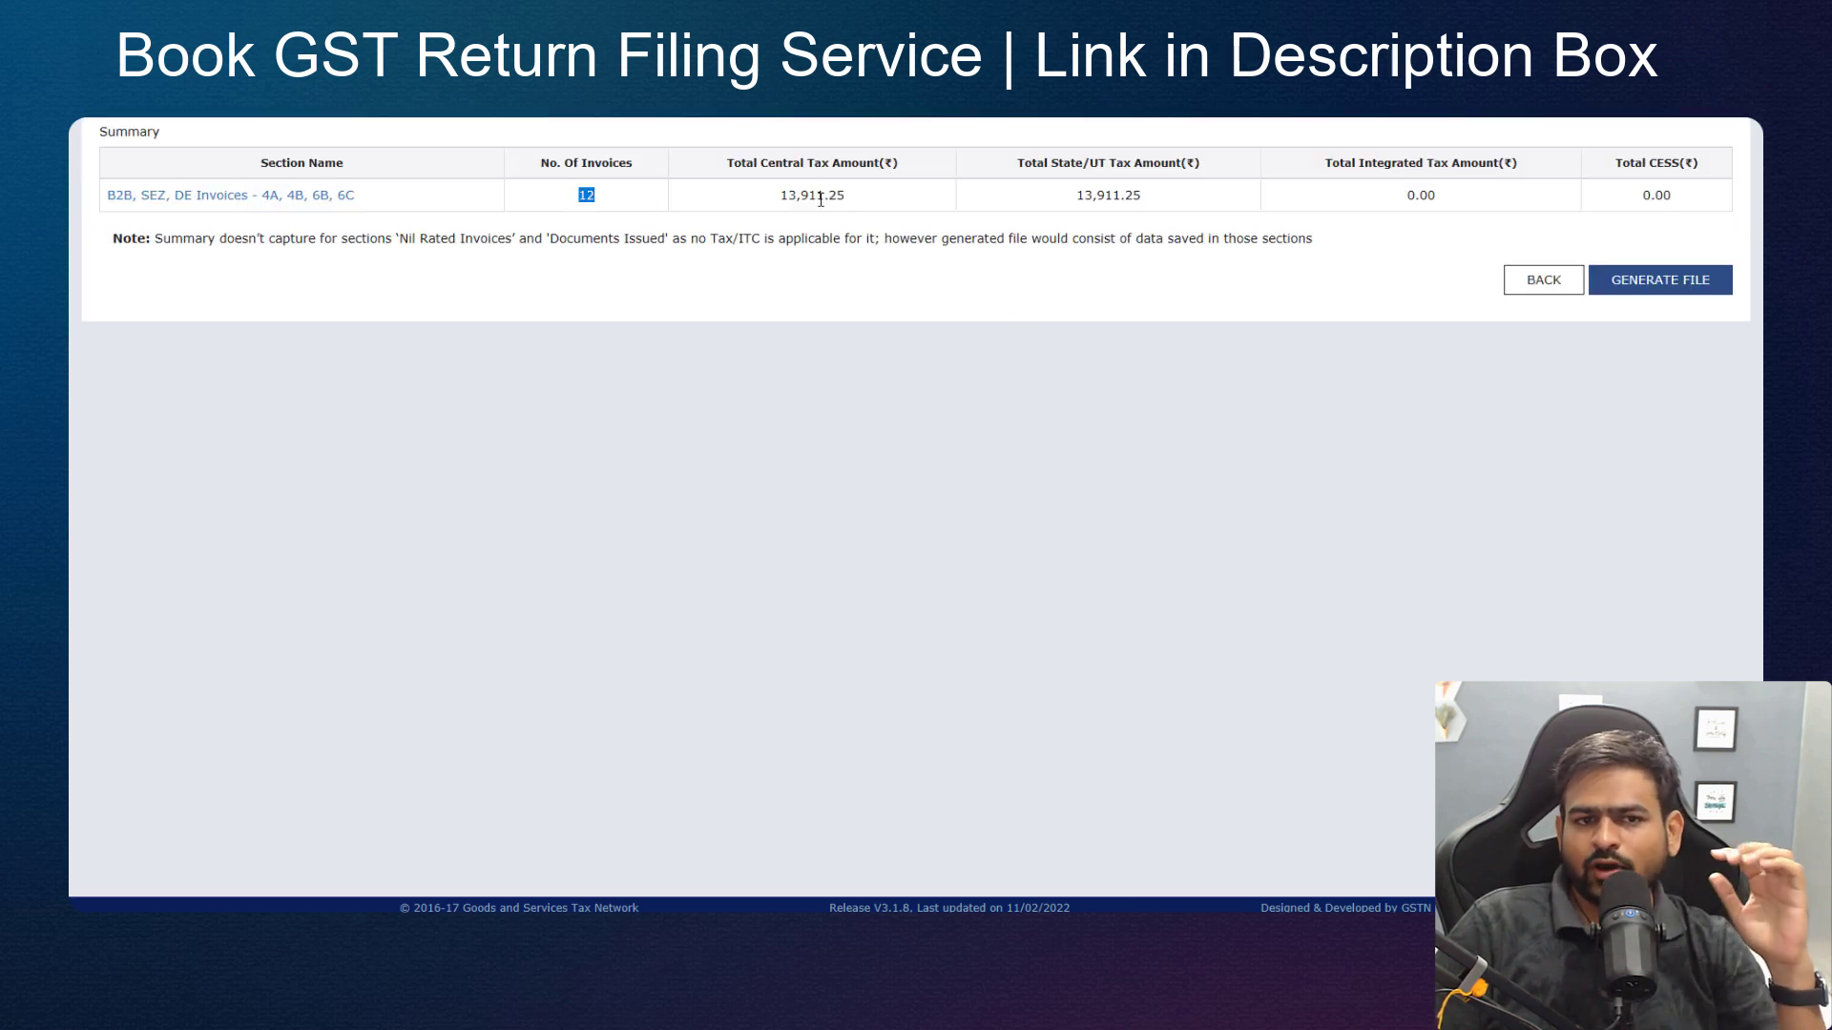
drag(770, 203, 871, 201)
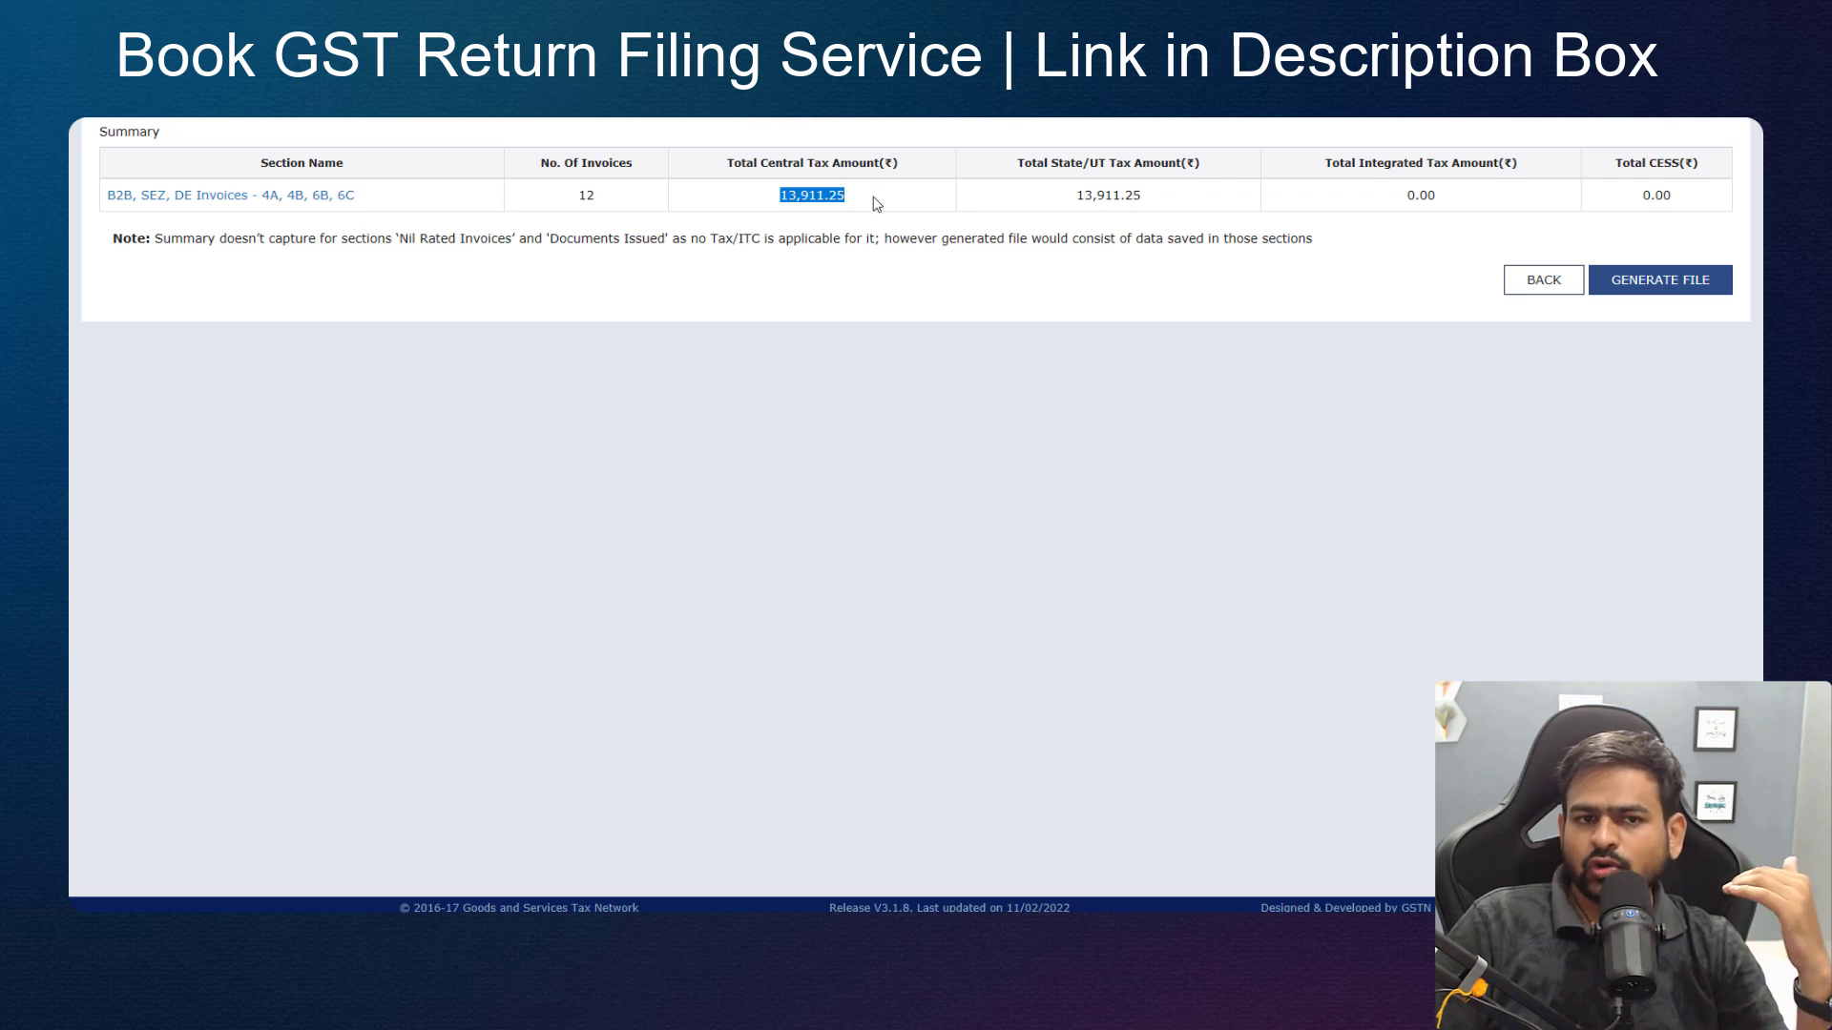
drag(1093, 196, 1198, 201)
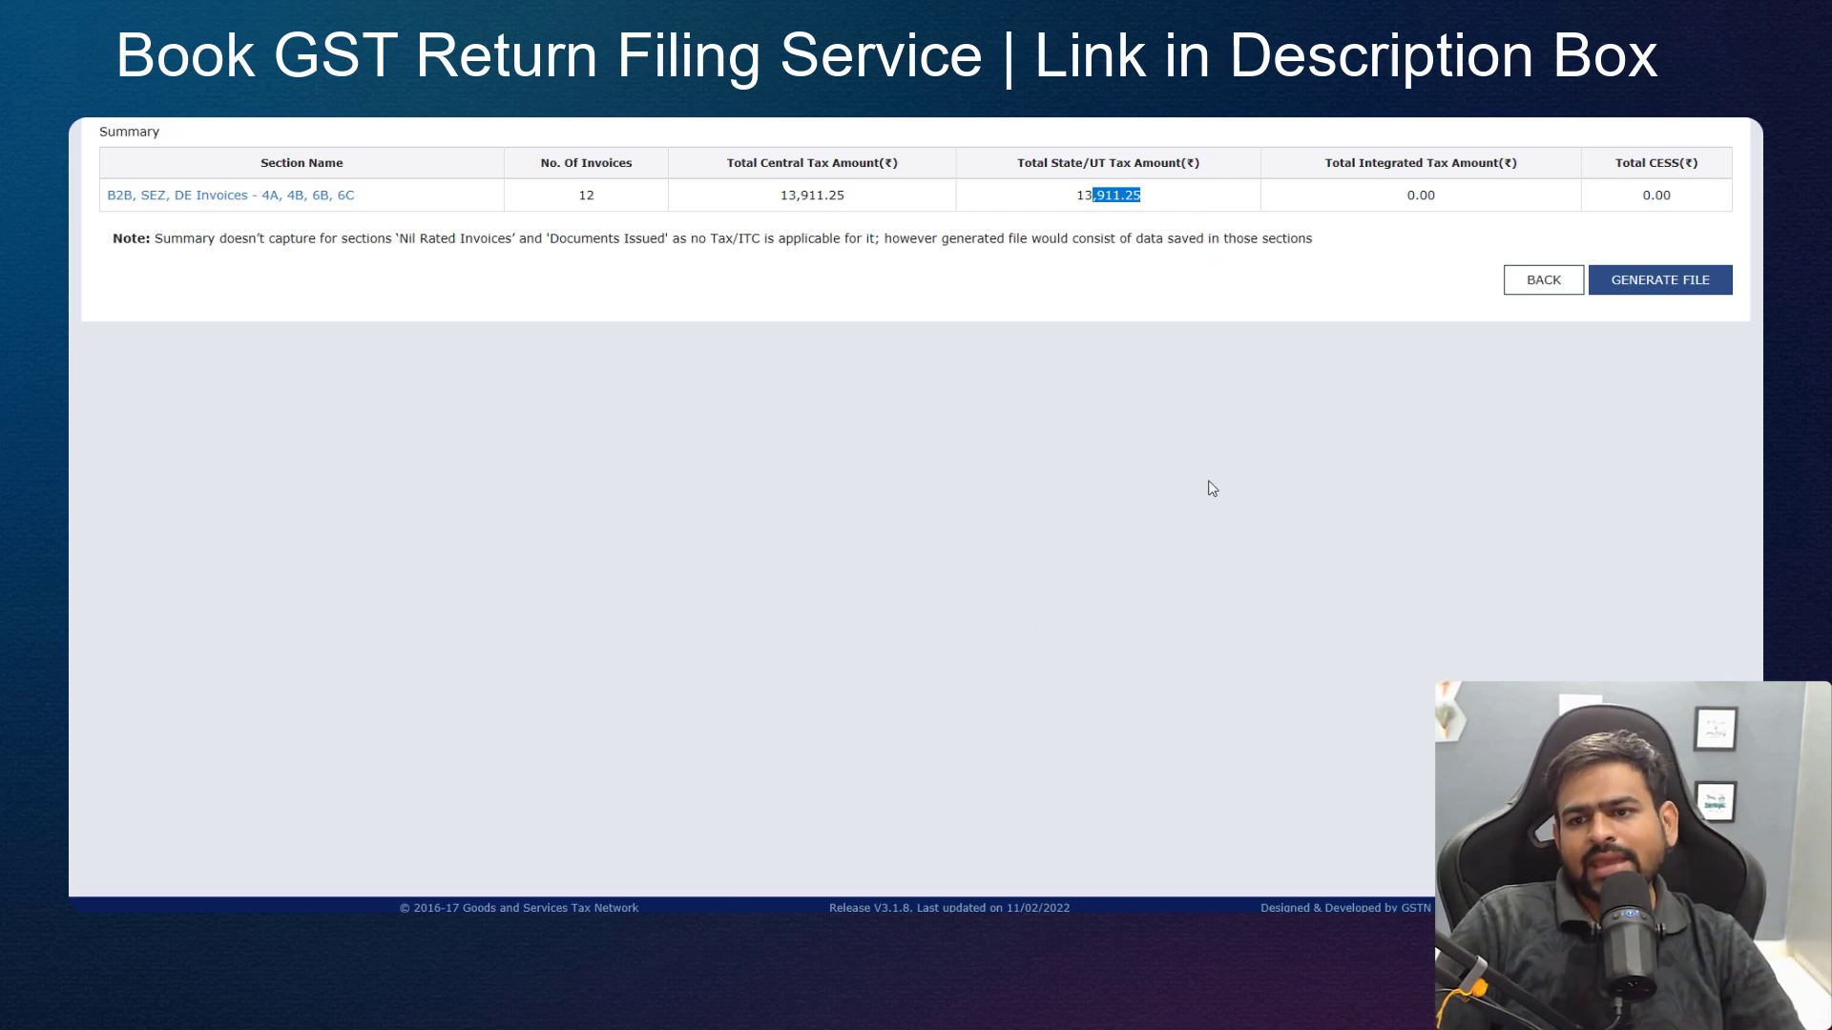
Generate the return's JSON file from the summary and start downloading it.
click(1679, 292)
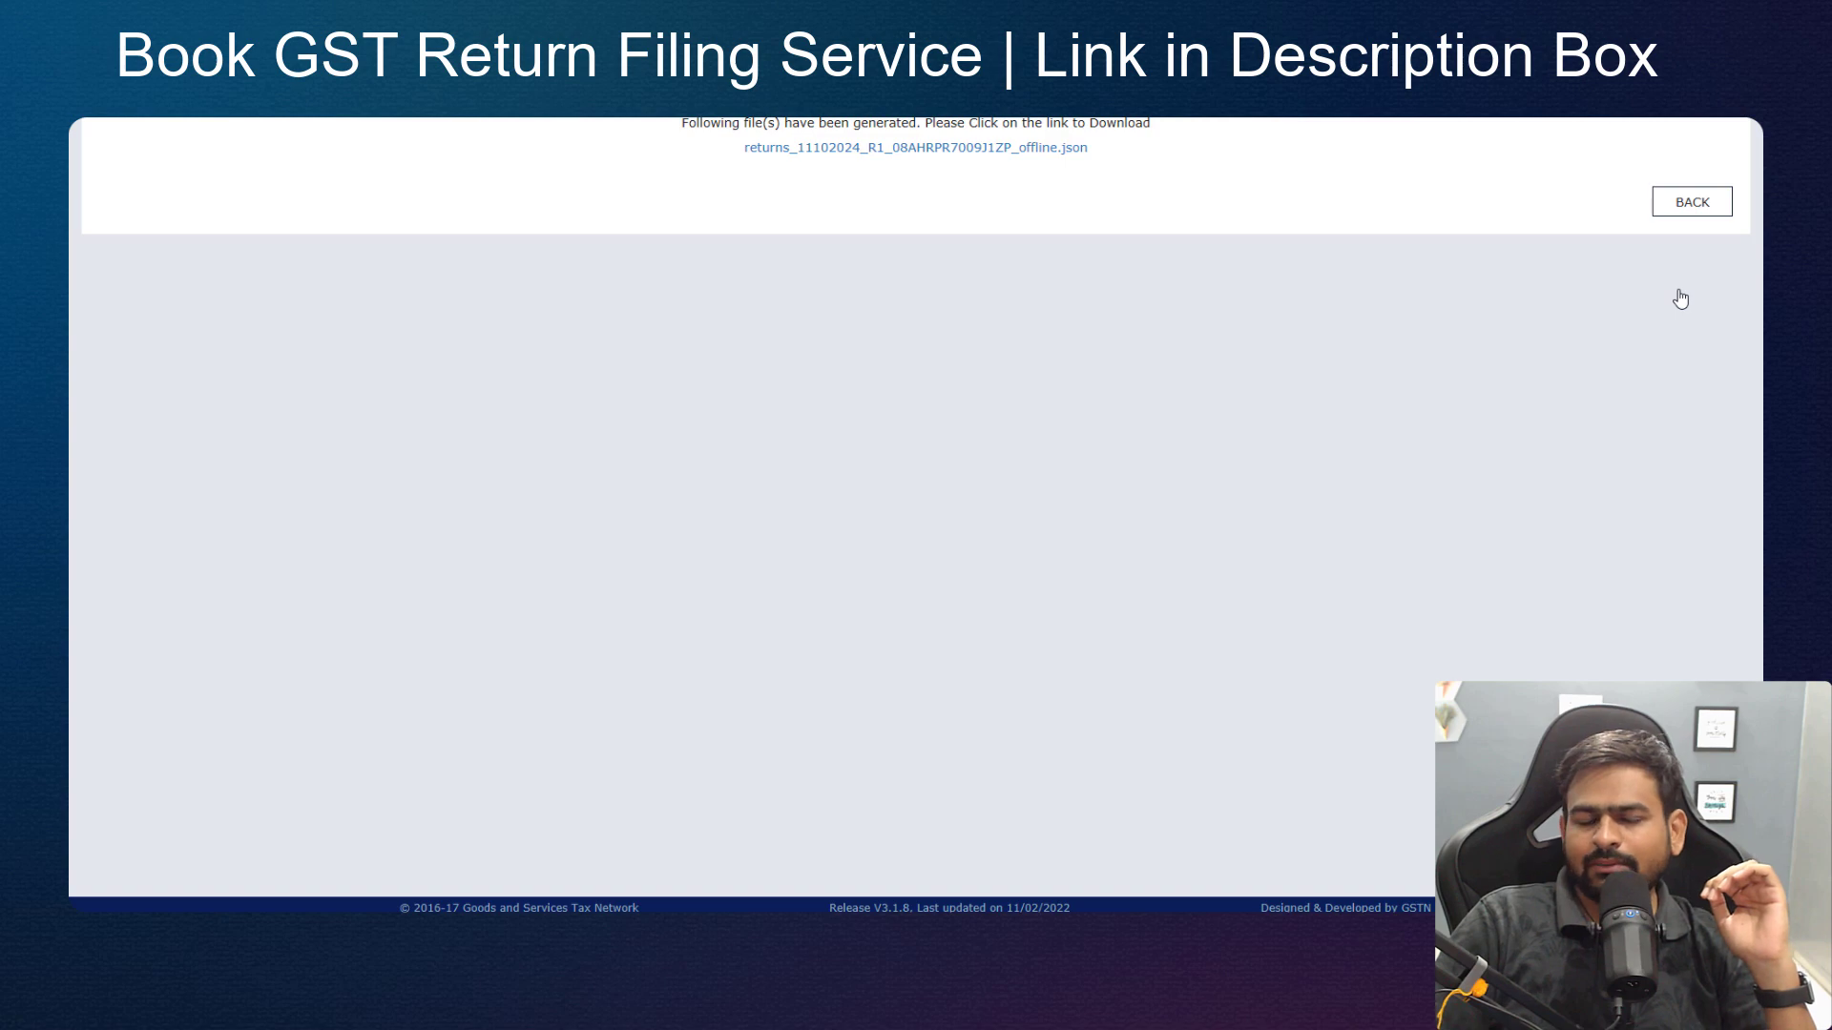
click(952, 153)
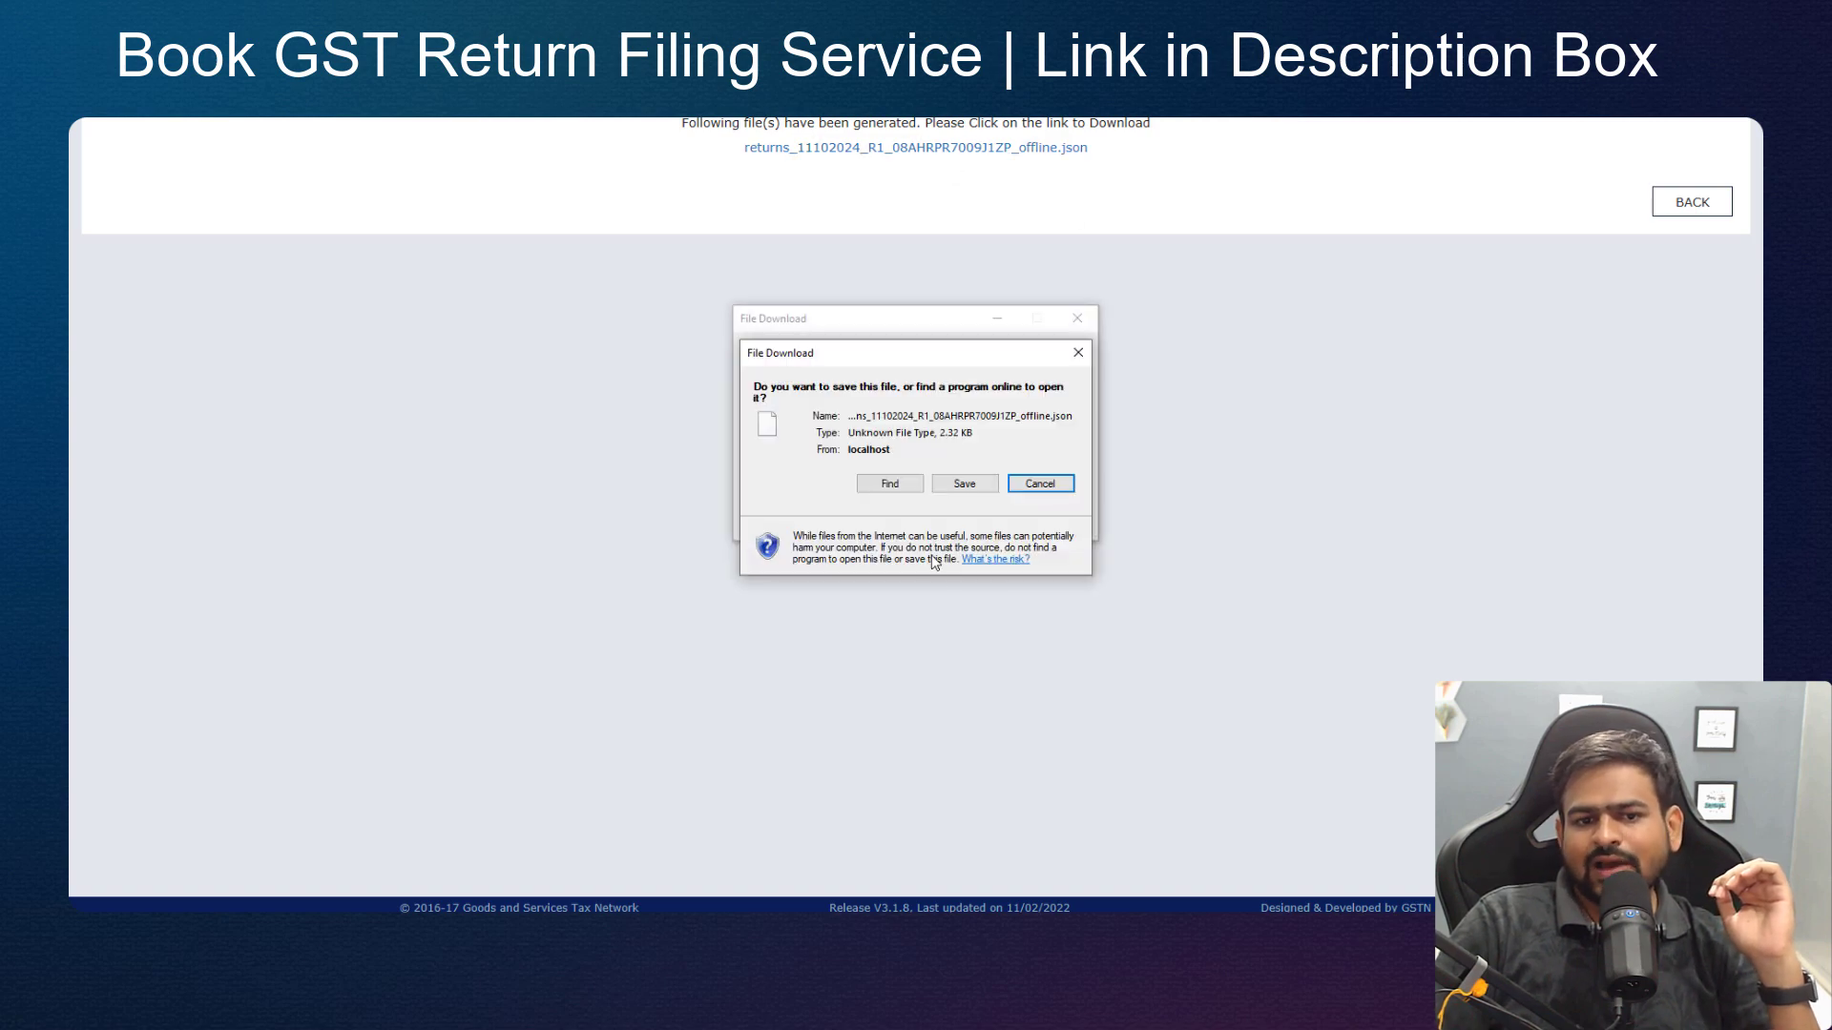